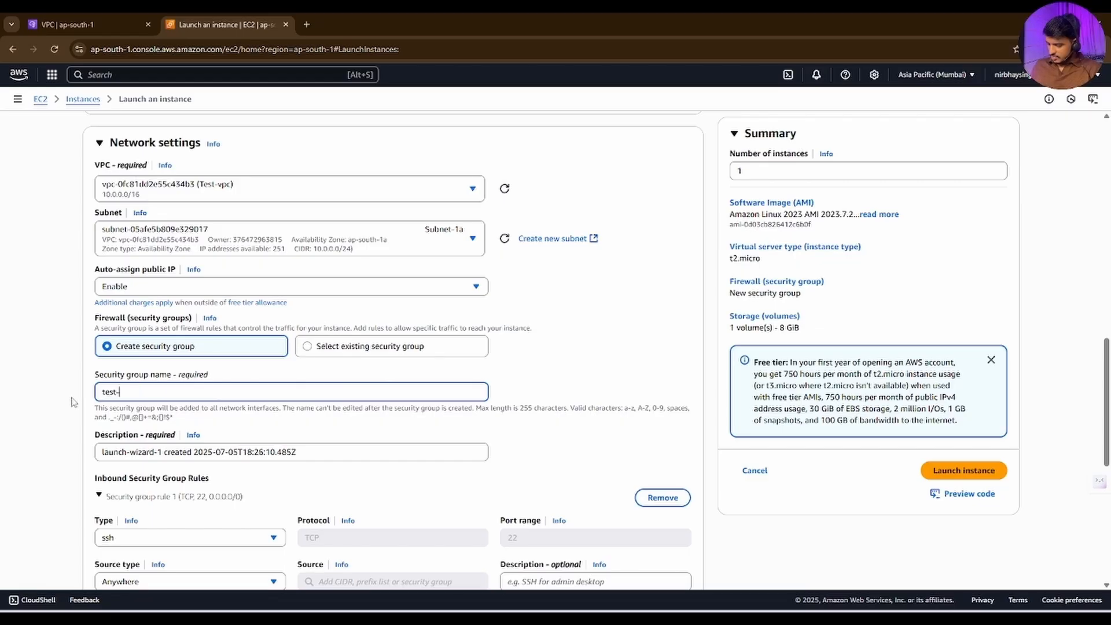
Step: Set both the new security group's name and its description to test-sg-01
text(sg-01)
click(227, 452)
key(ctrl+a)
text(tses)
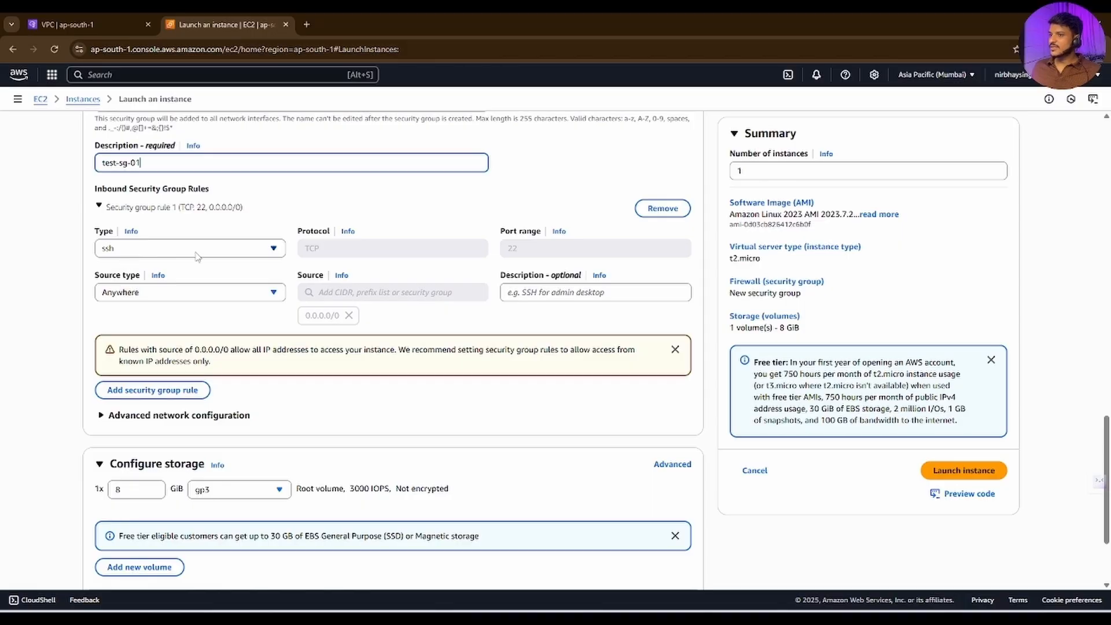
Step: Add a second inbound security group rule to test-sg-01 with the type HTTP
click(112, 392)
click(136, 386)
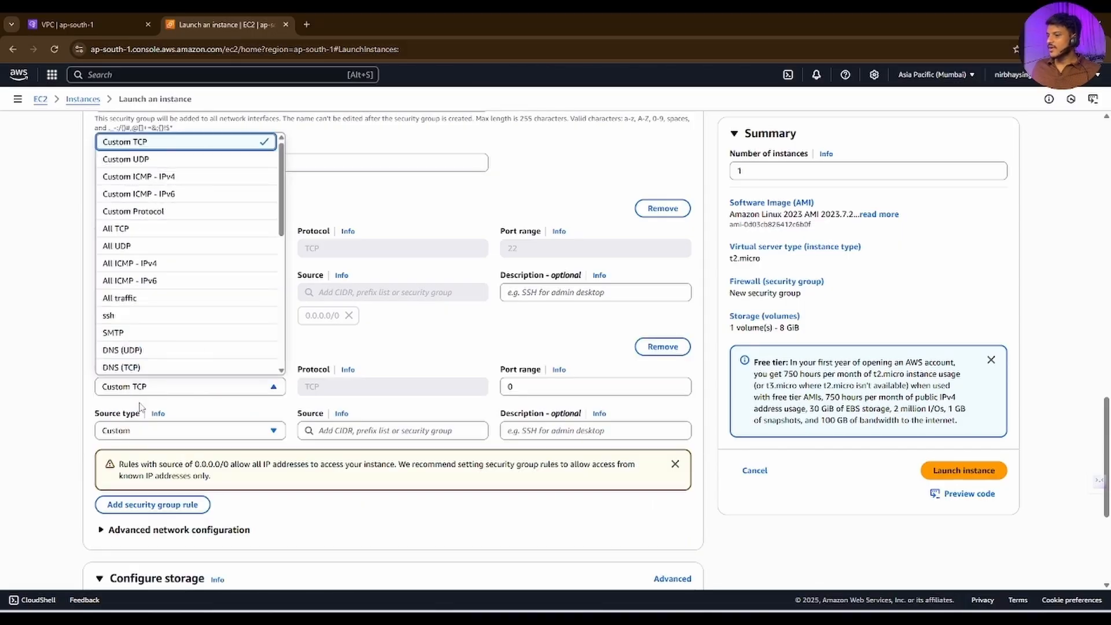
scroll(133, 289, down, 2)
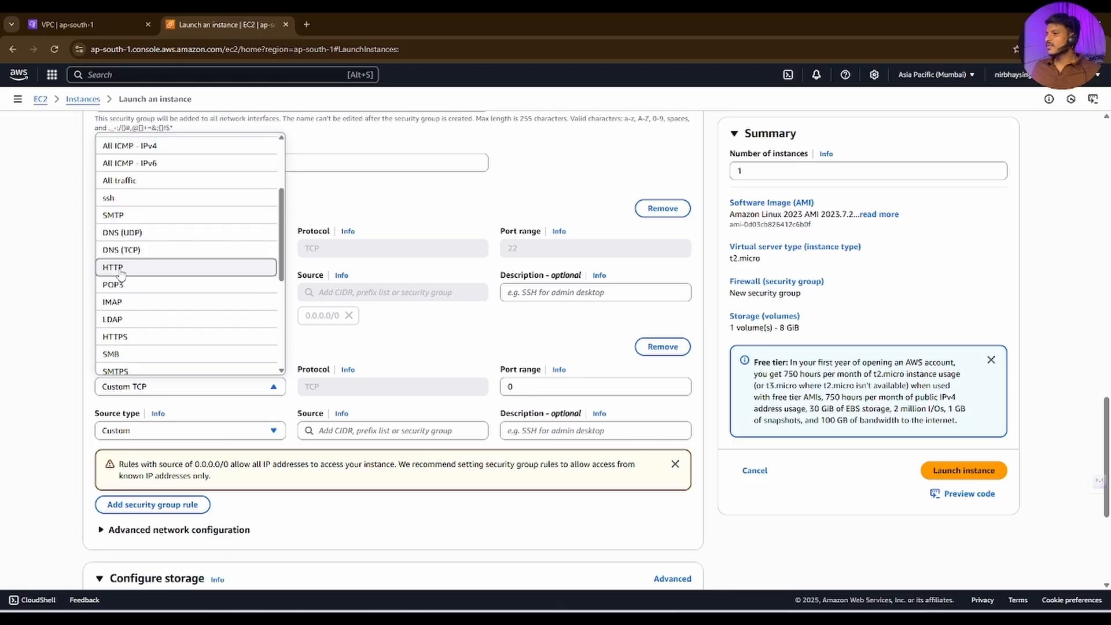
click(124, 263)
Step: Fill the instance's user data with the copied bash script that installs and enables httpd and writes "Hello from $(hostname)" to /var/www/html/index.html, and review it
scroll(287, 434, down, 5)
click(154, 553)
scroll(240, 377, down, 10)
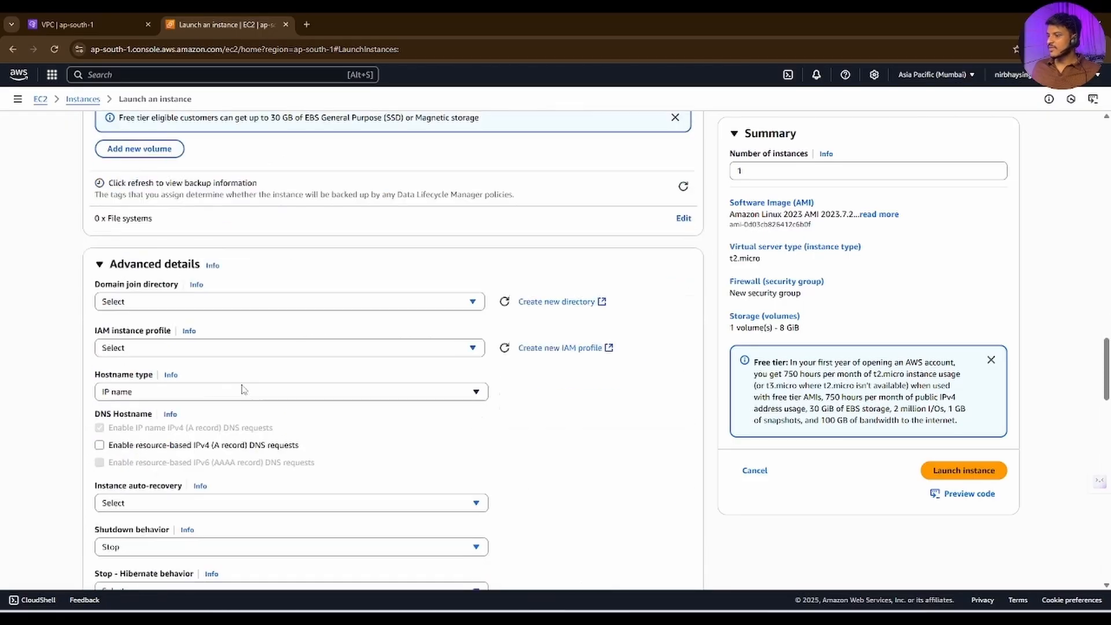
click(211, 399)
key(super+v)
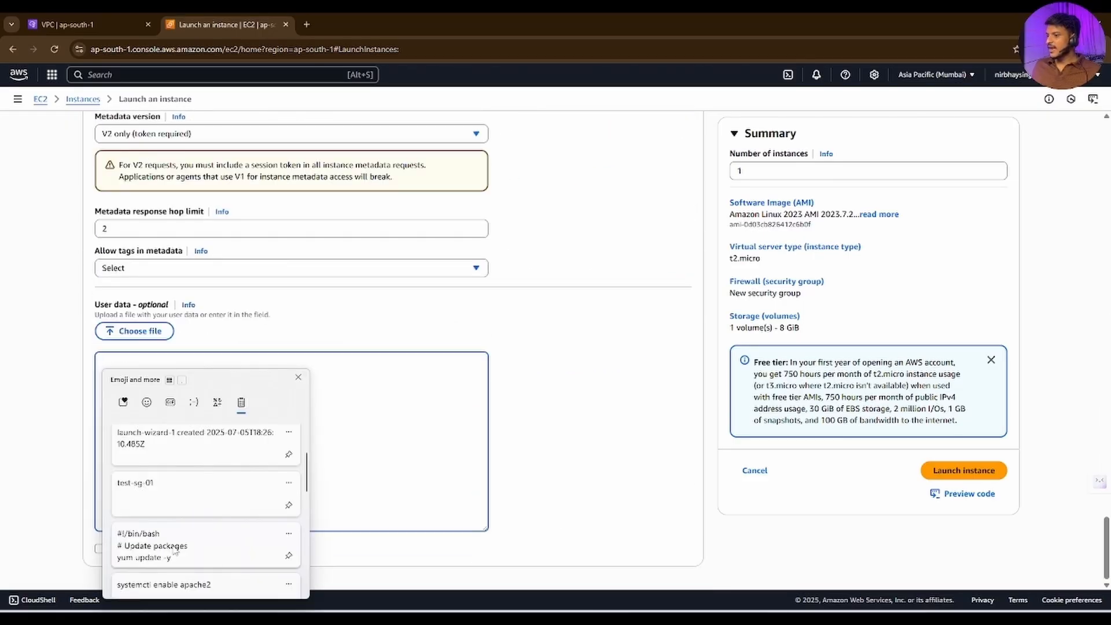
click(154, 433)
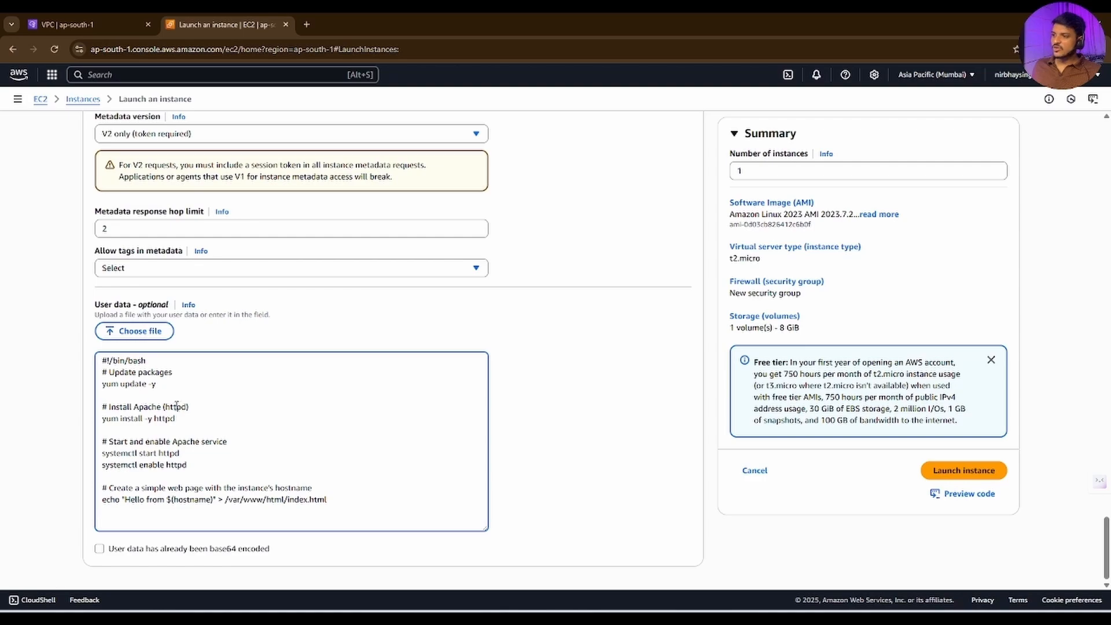
drag(188, 407, 99, 408)
drag(124, 499, 215, 497)
key(ctrl+a)
click(367, 413)
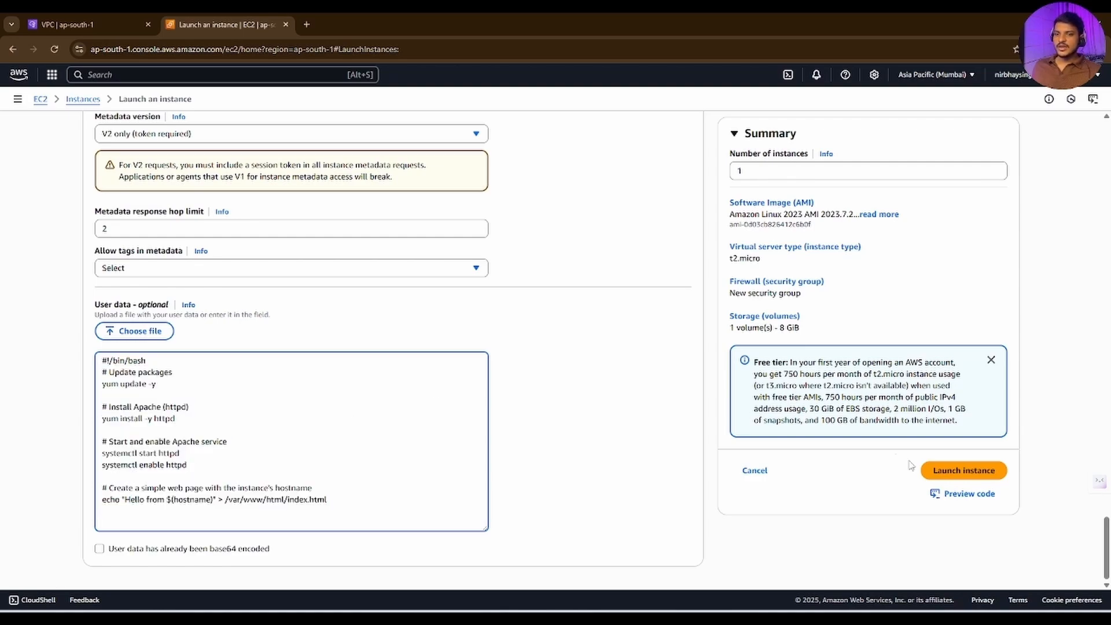
Step: Launch the configured instance and select Test-ec1-1 in the instances list
click(937, 470)
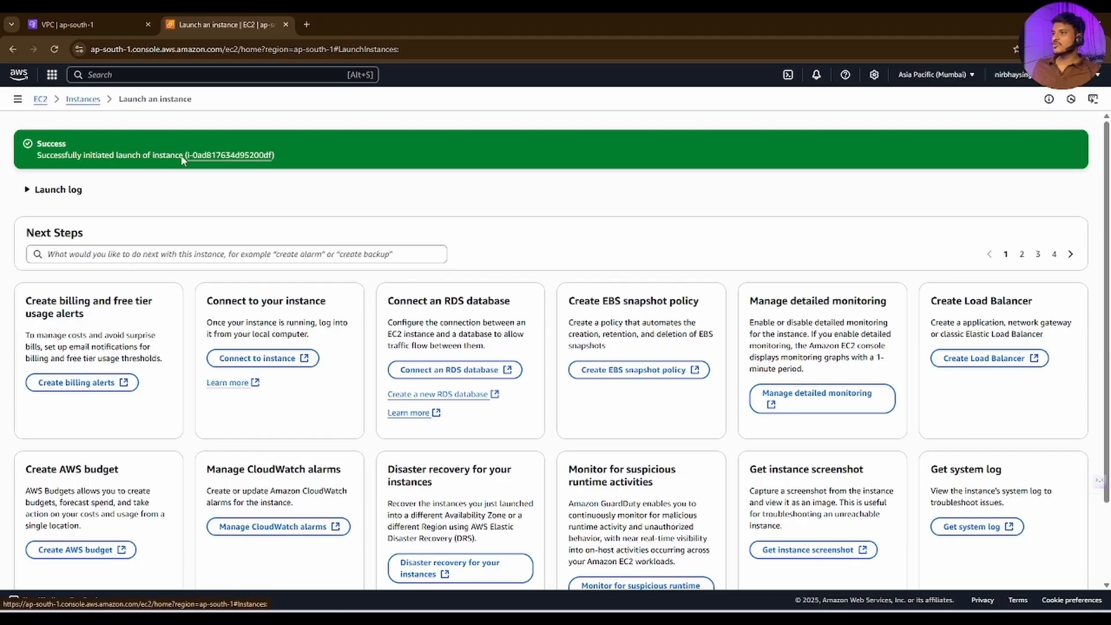
click(78, 99)
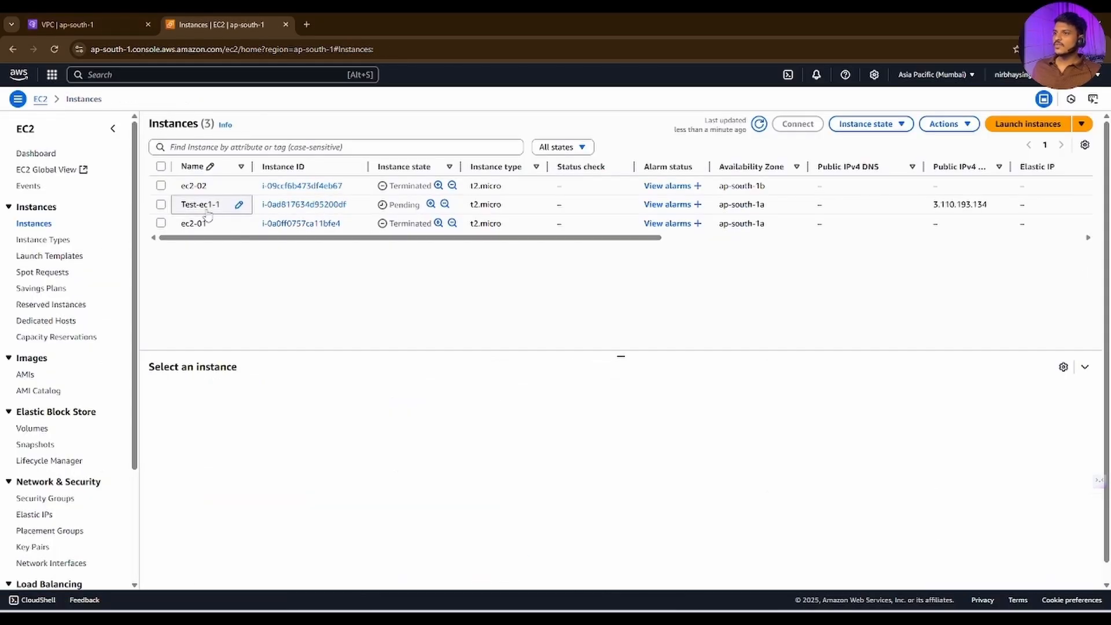
click(161, 205)
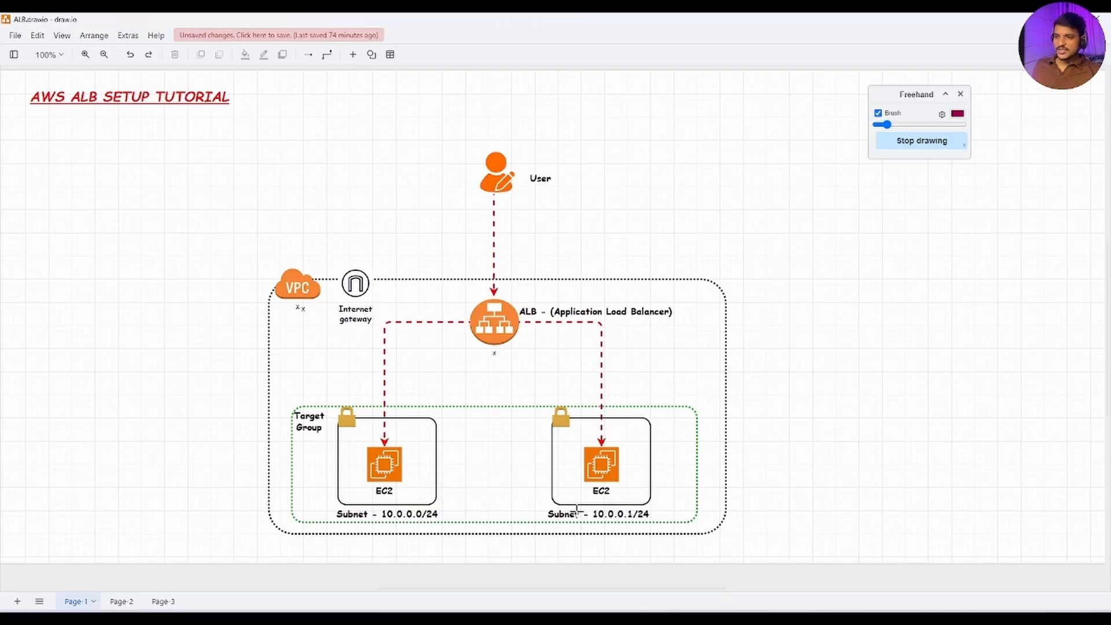
Step: Switch to the draw.io architecture diagram and underline the second EC2 and its Subnet - 10.0.0.1/24 label freehand
mouse_move(584, 498)
mouse_down()
mouse_move(617, 495)
mouse_move(648, 523)
mouse_up()
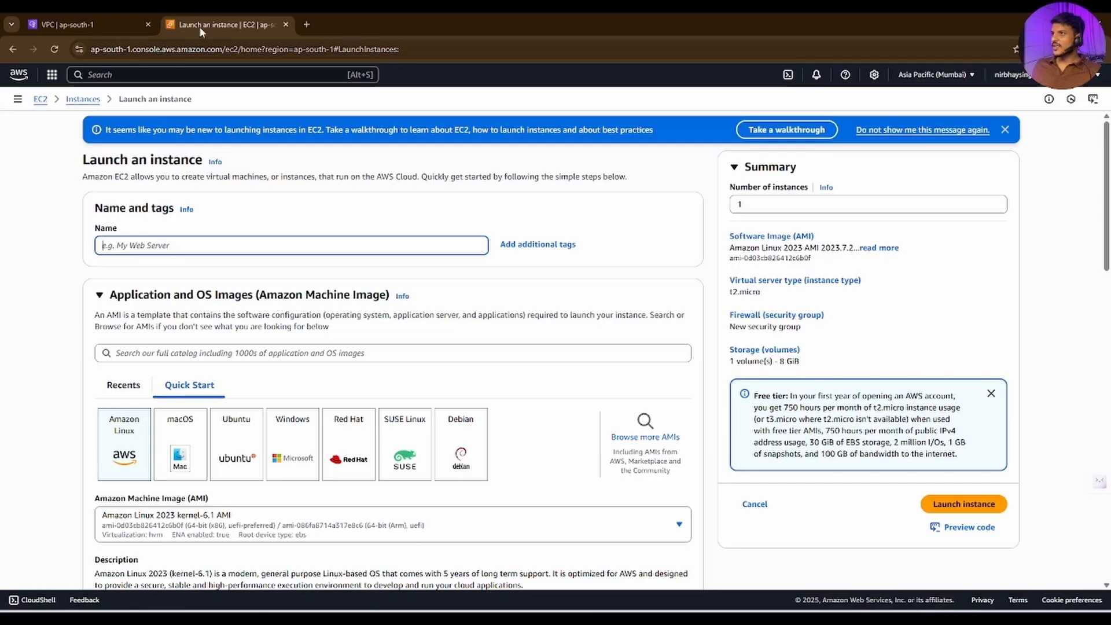
Step: Back in the EC2 console, name the new instance test-ec2-2 and assign it the Test-Key key pair
text(t)
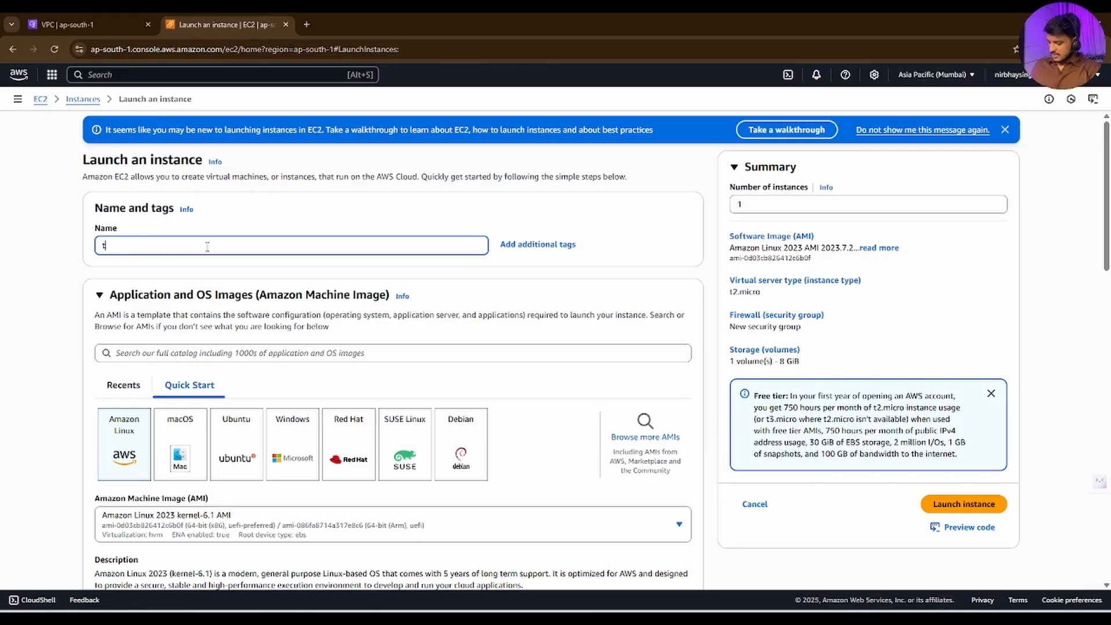
text(est-ec2)
scroll(207, 246, down, 5)
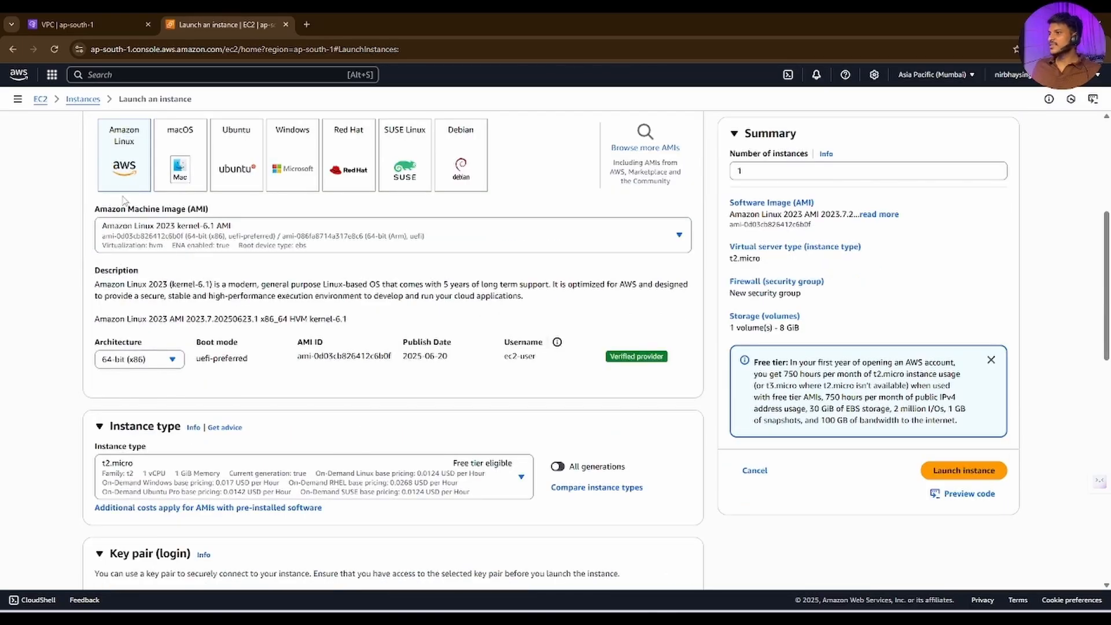
scroll(139, 226, down, 6)
click(157, 271)
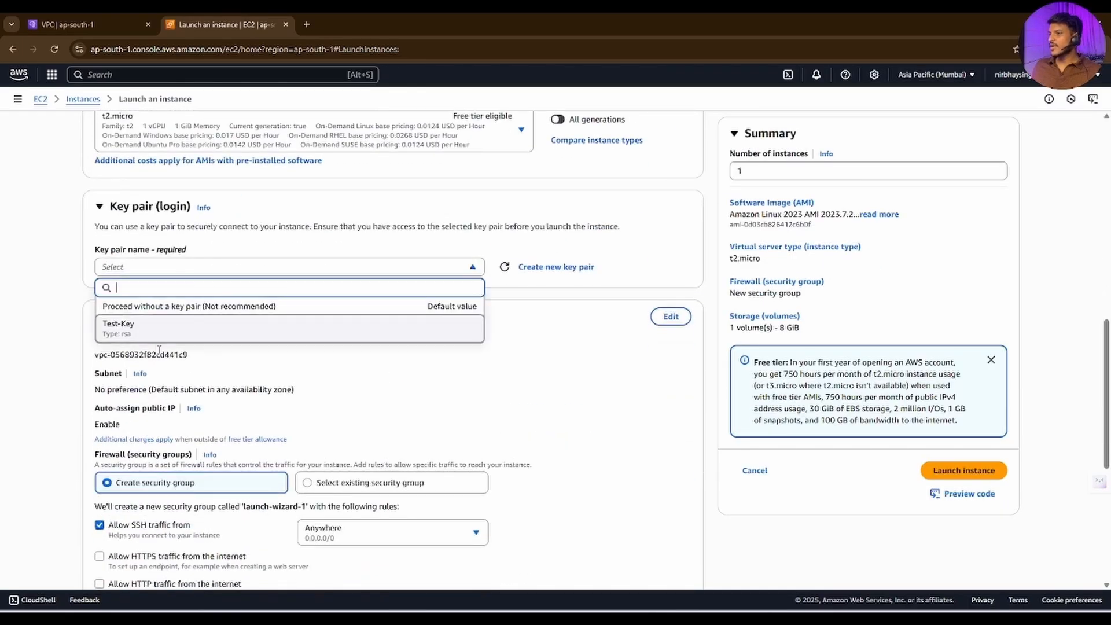
click(158, 330)
Step: Edit the network settings to use Test-vpc and Subnet-1b, with auto-assign public IP enabled
scroll(271, 374, down, 2)
click(671, 201)
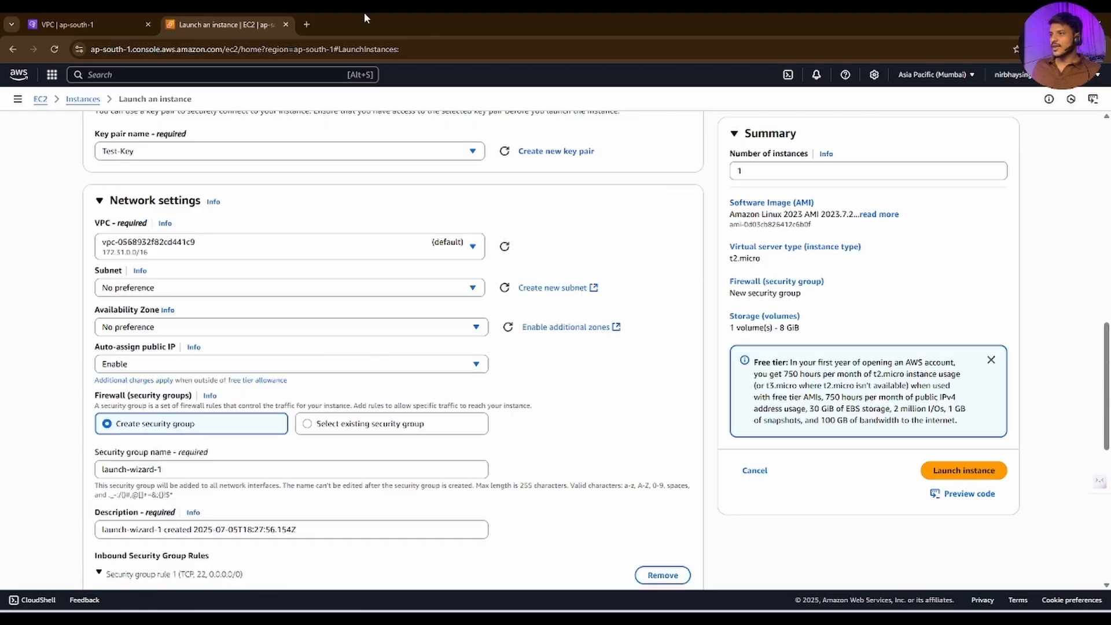
click(161, 241)
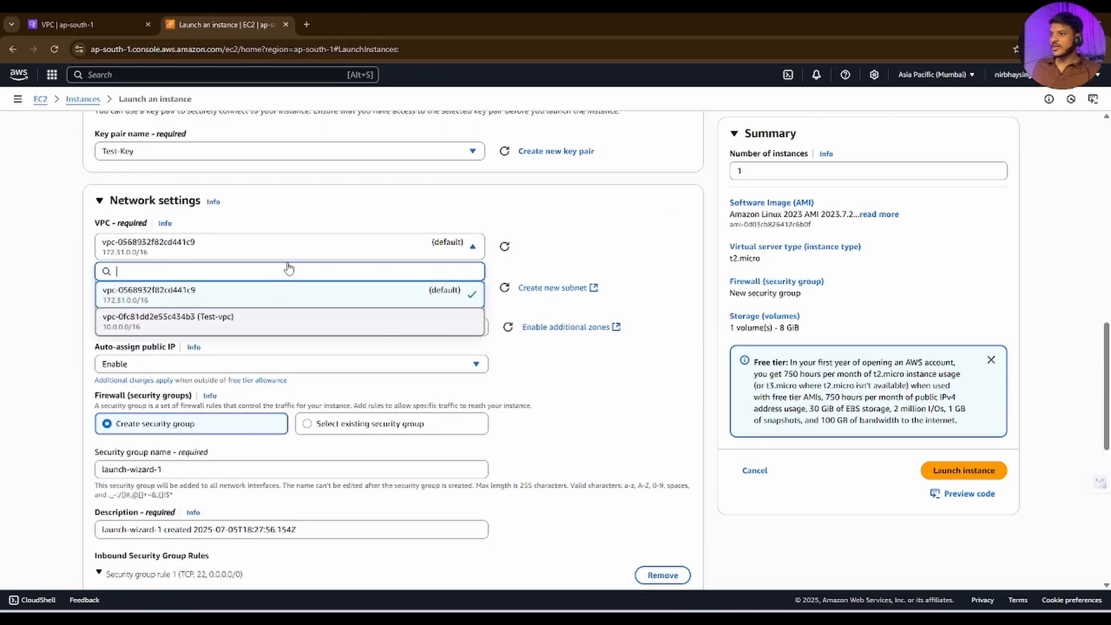
click(162, 314)
click(158, 294)
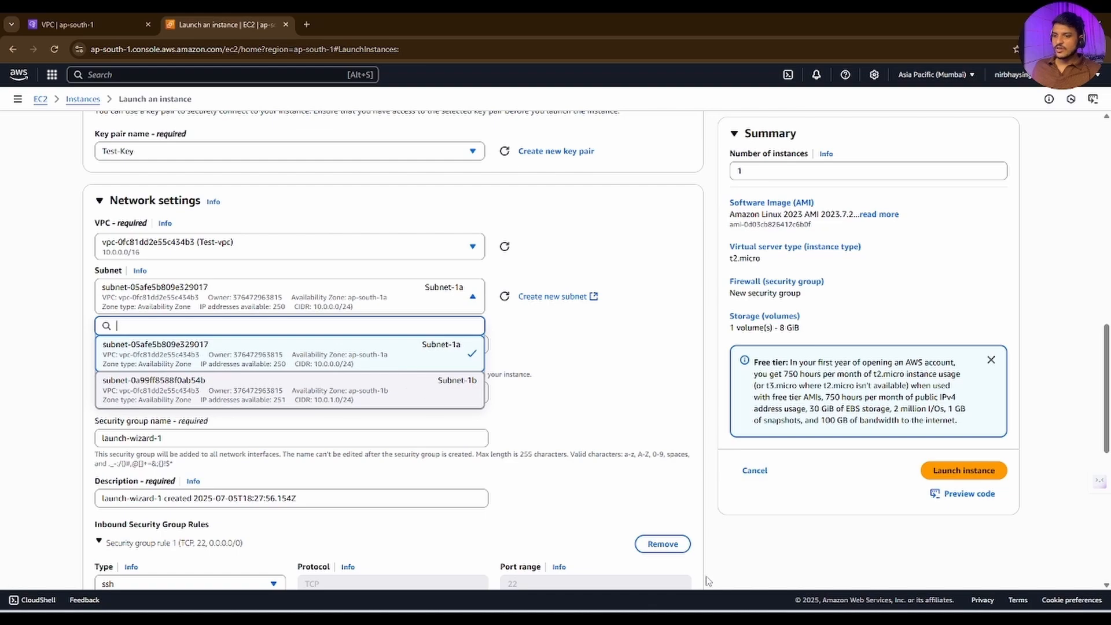
click(415, 386)
click(148, 346)
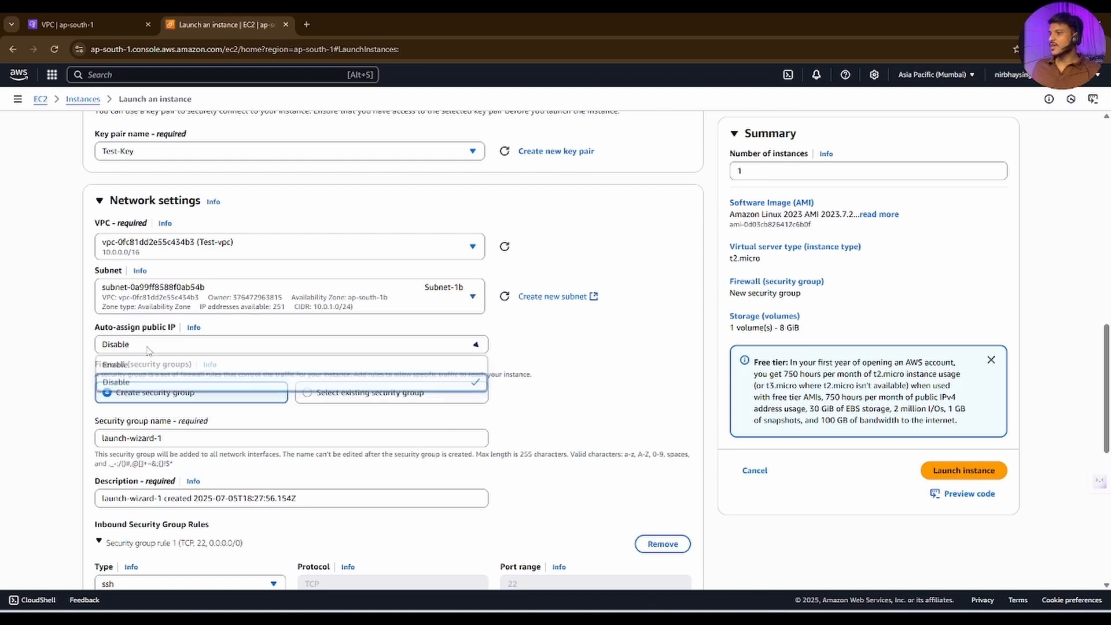
click(124, 365)
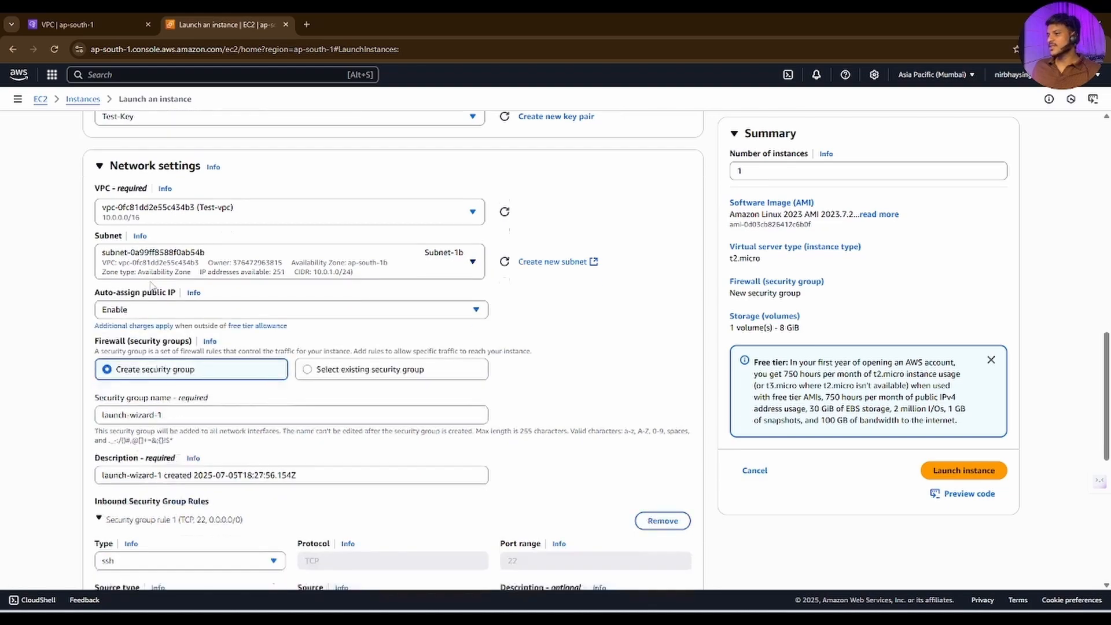
Step: Set the new security group's name and description to test-sg-2
scroll(153, 298, down, 2)
triple_click(198, 335)
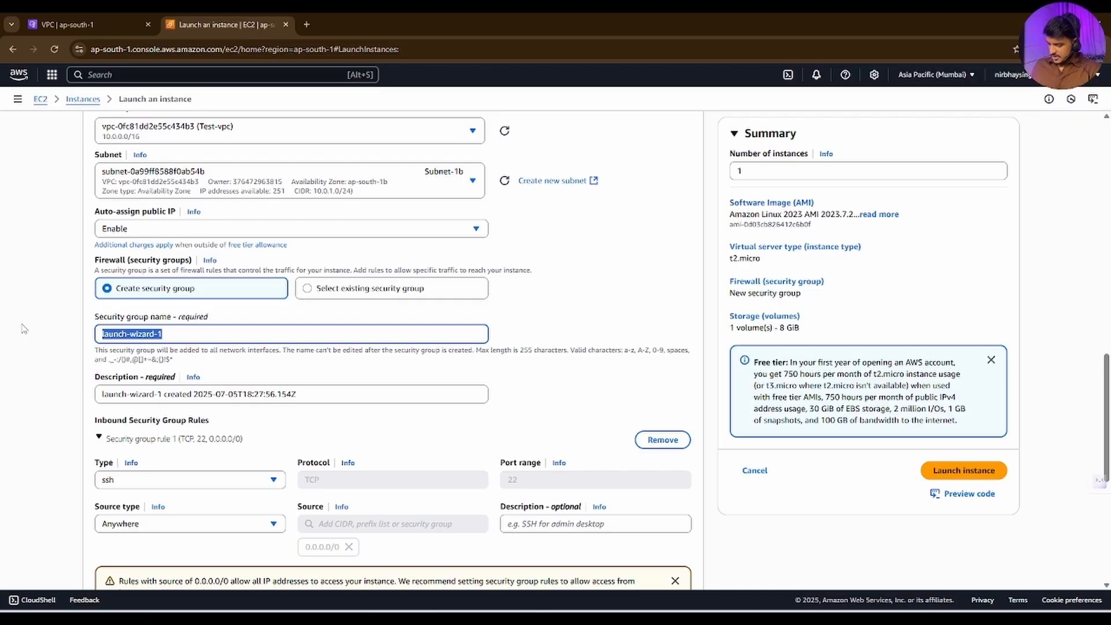
text(test-sg)
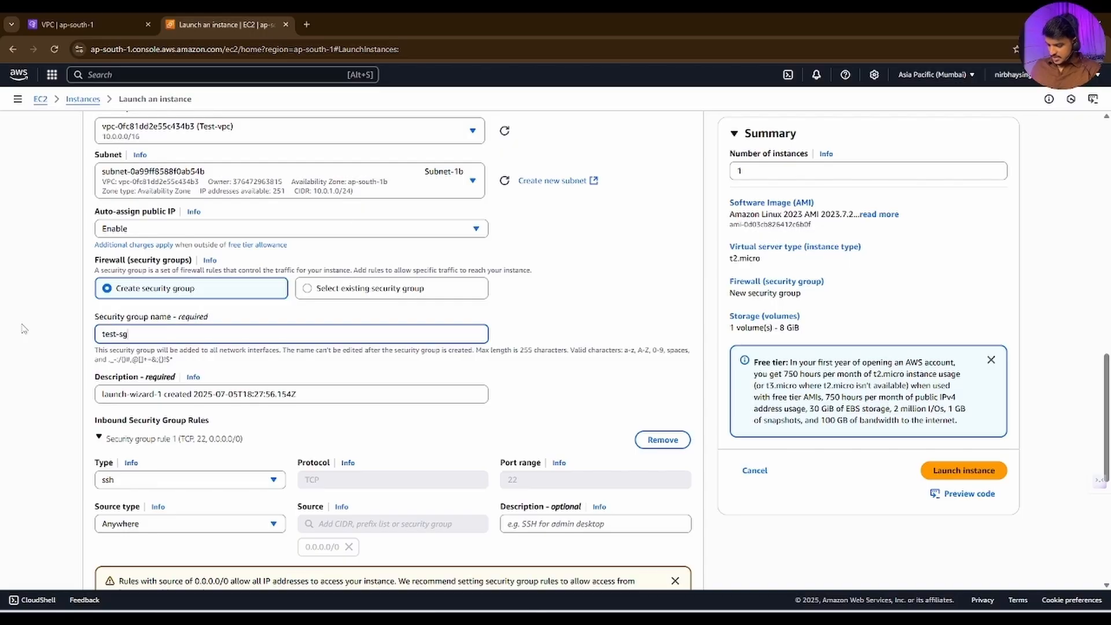
text(-2)
click(148, 394)
key(ctrl+a)
text(test-sg-2)
Step: Add an inbound HTTP rule to test-sg-2 that allows traffic from Anywhere
scroll(172, 408, down, 3)
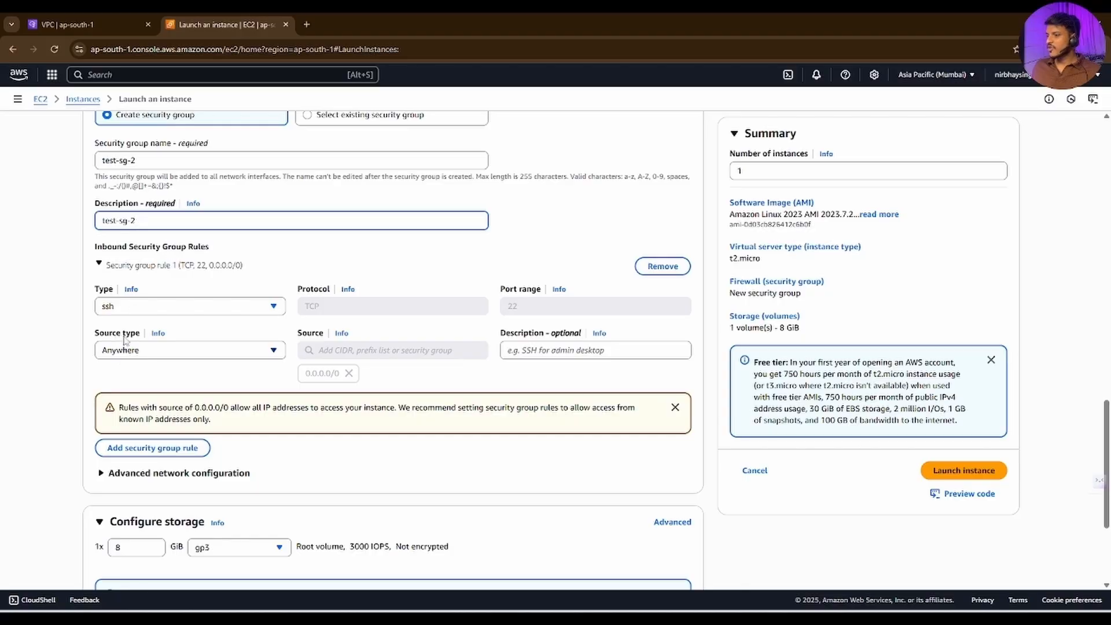
click(110, 447)
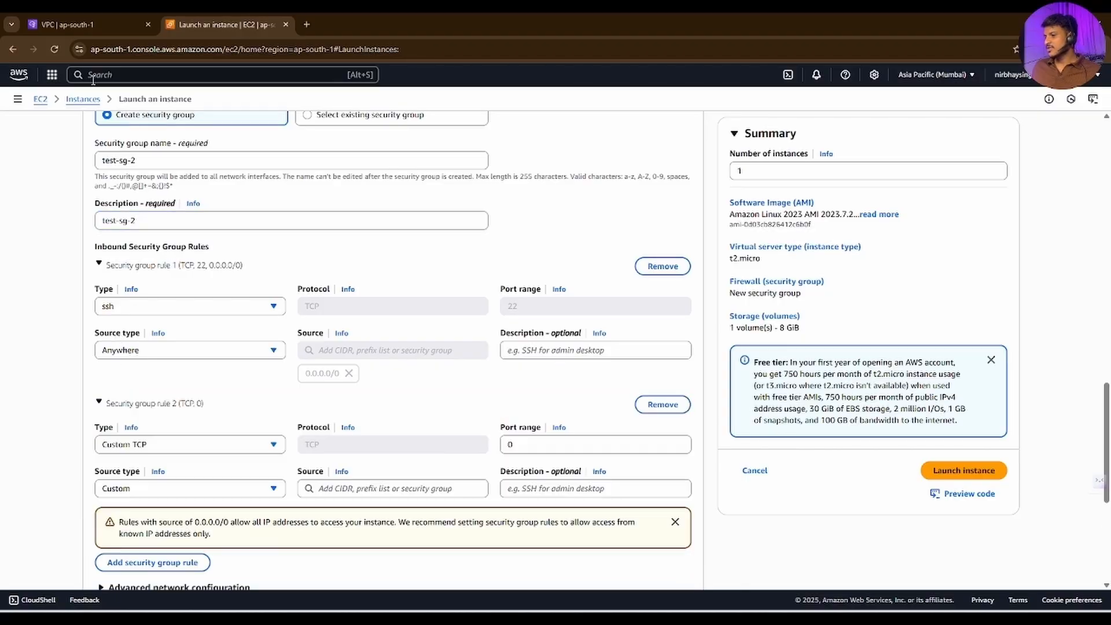
click(145, 444)
scroll(149, 244, down, 3)
click(131, 282)
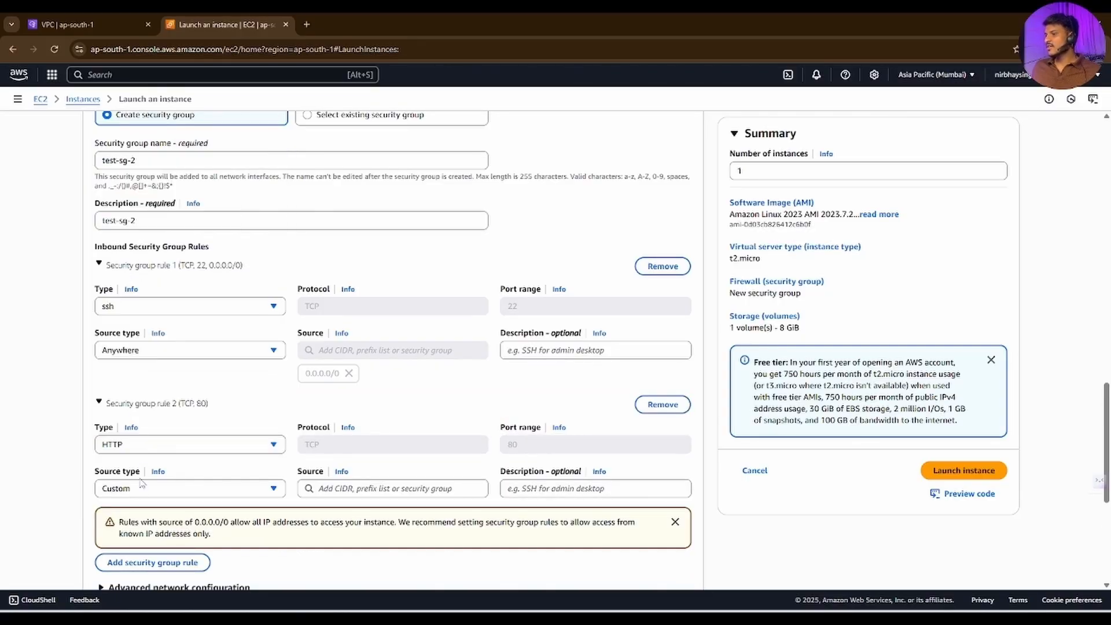
click(142, 486)
click(129, 508)
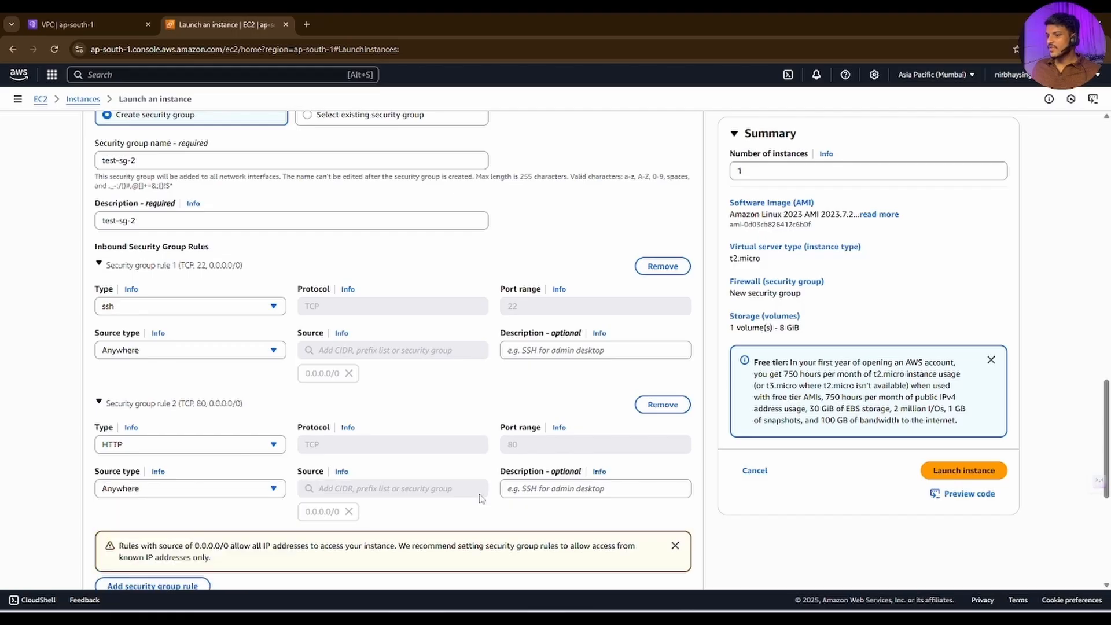
Step: Paste the same Apache (httpd) installation script into the user data under the advanced details
scroll(480, 457, down, 5)
click(151, 551)
scroll(267, 368, down, 15)
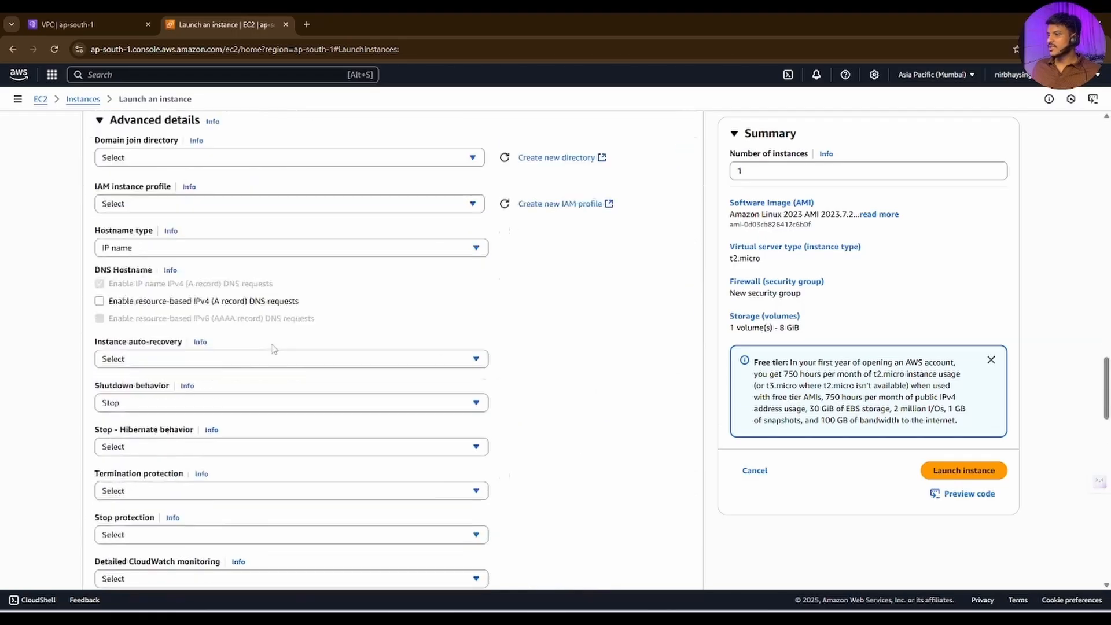
click(268, 367)
text(#!/bin/bash # Update packages yum update -y  # Install Apache (httpd) yum install -y httpd  # Start and enable Apache service systemctl start httpd systemctl enable httpd  # Create a simple web page with the instance's hostname echo "Hello from $(hostname)" > /var/www/html/index.html)
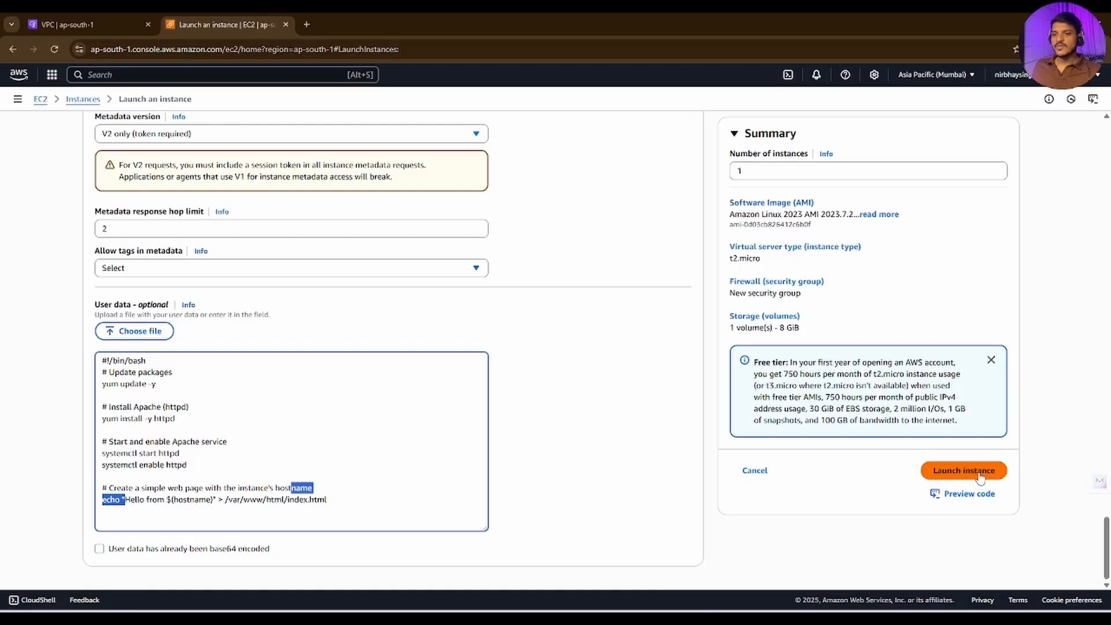
Step: Launch the second instance and select test-ec2-2 in the instances list
click(963, 470)
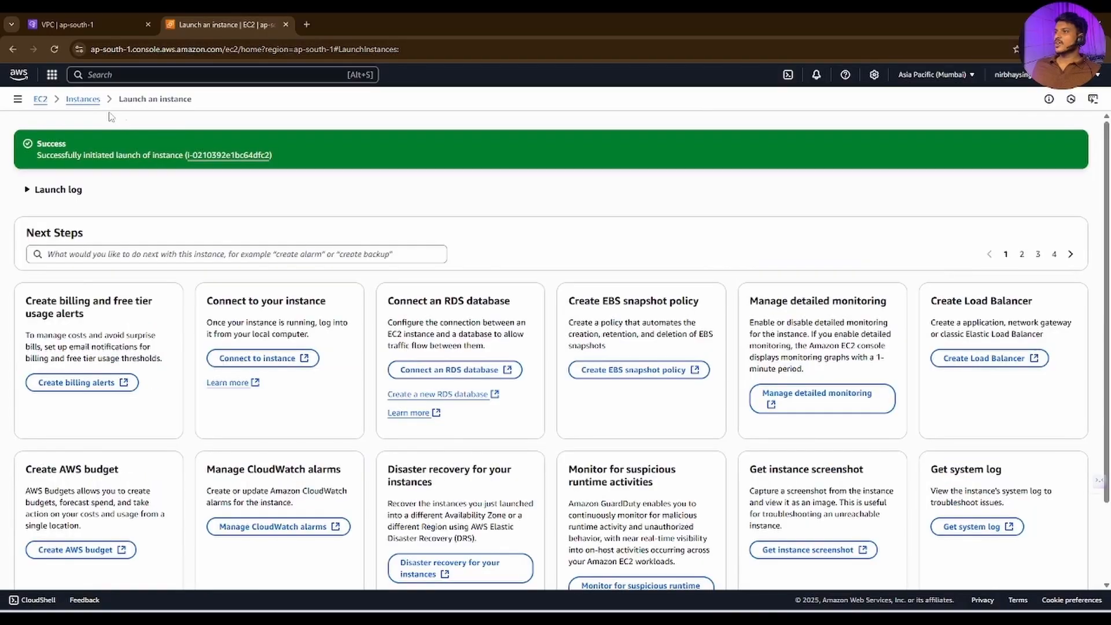
click(84, 99)
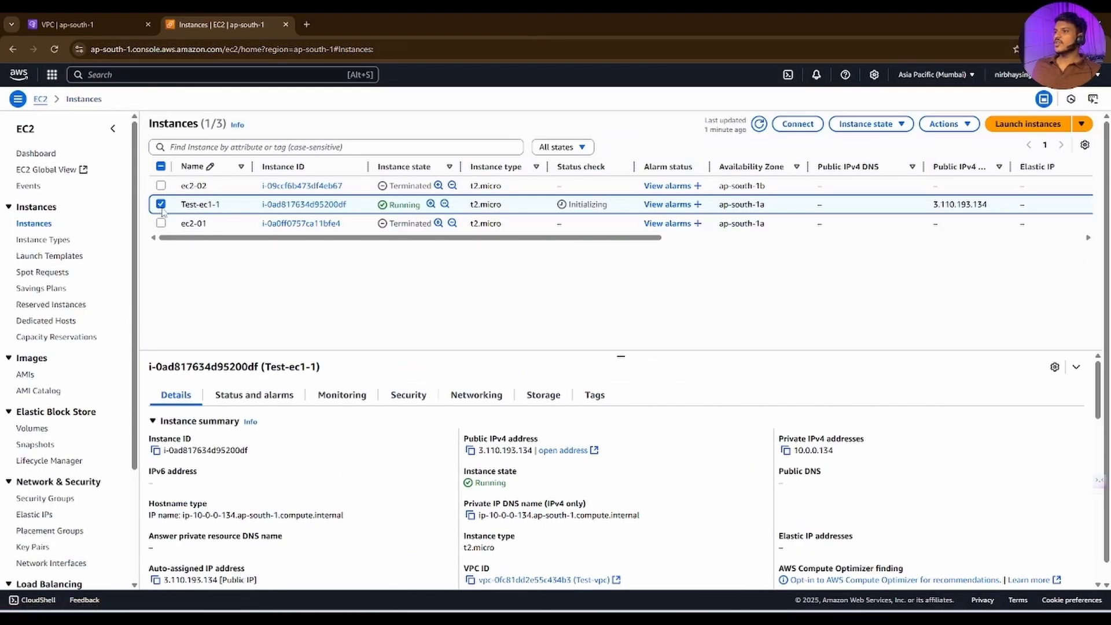
click(161, 185)
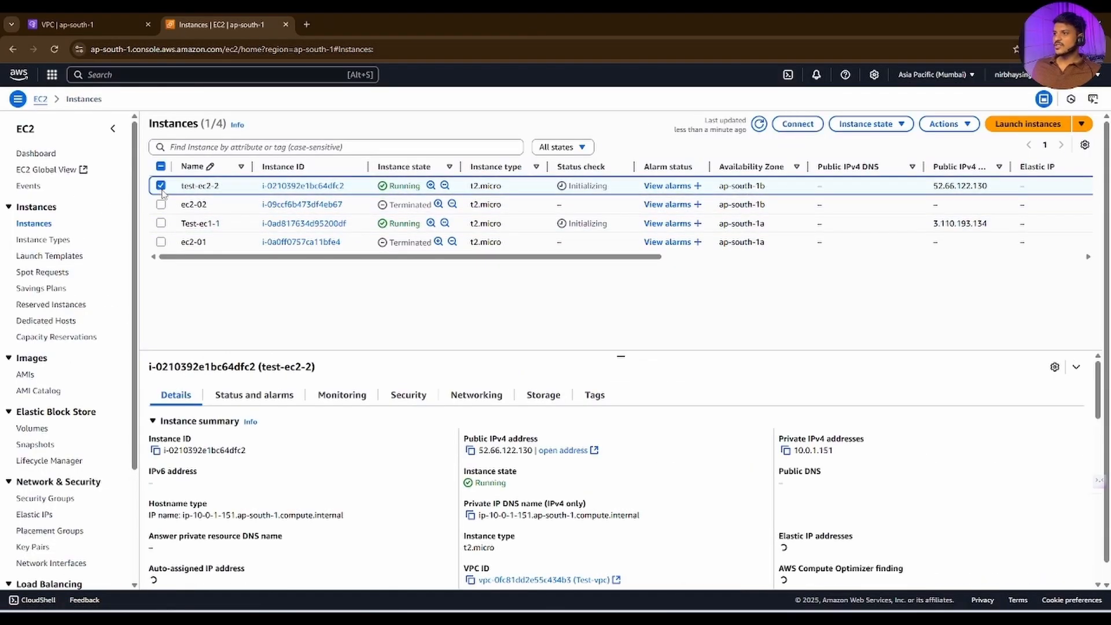
Step: Select both test-ec2-2 and Test-ec1-1, and refresh the instances list to examine their status checks
click(161, 223)
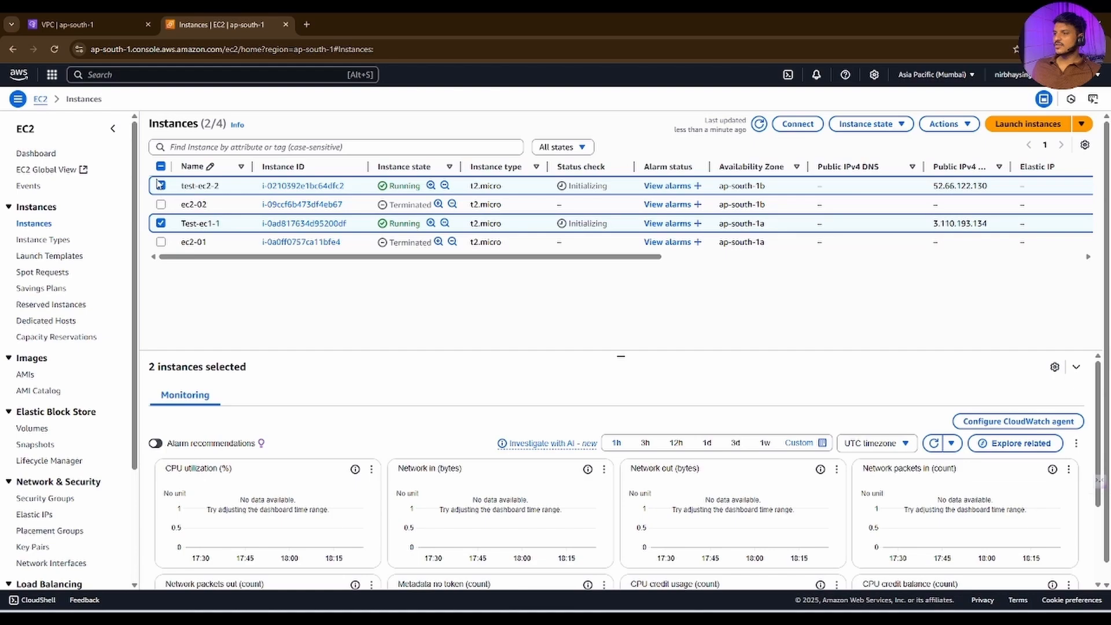
click(161, 223)
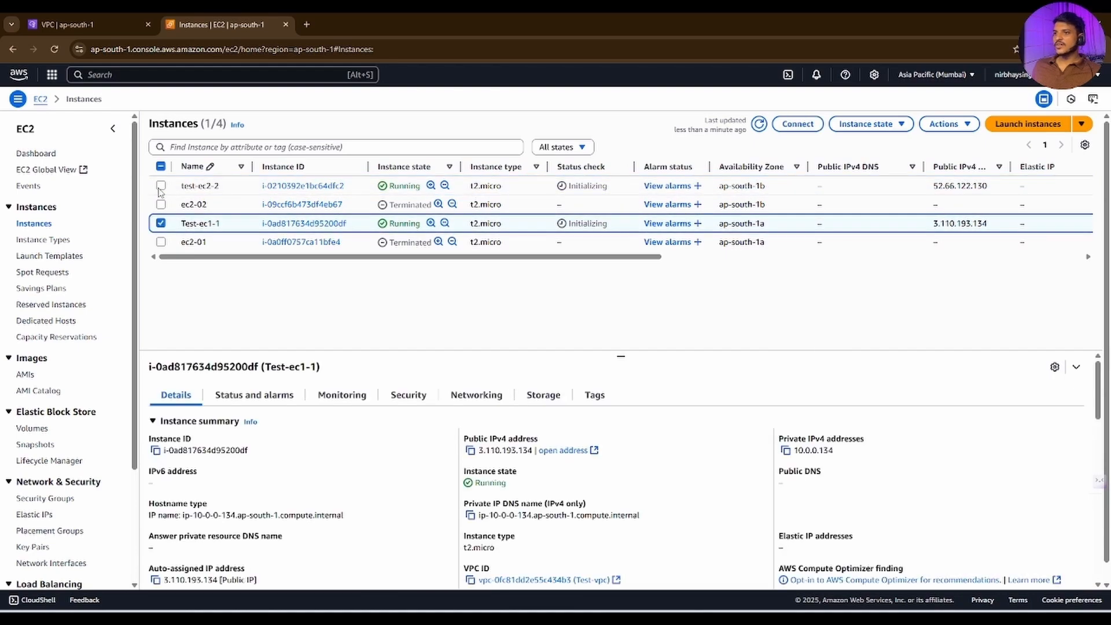
click(160, 186)
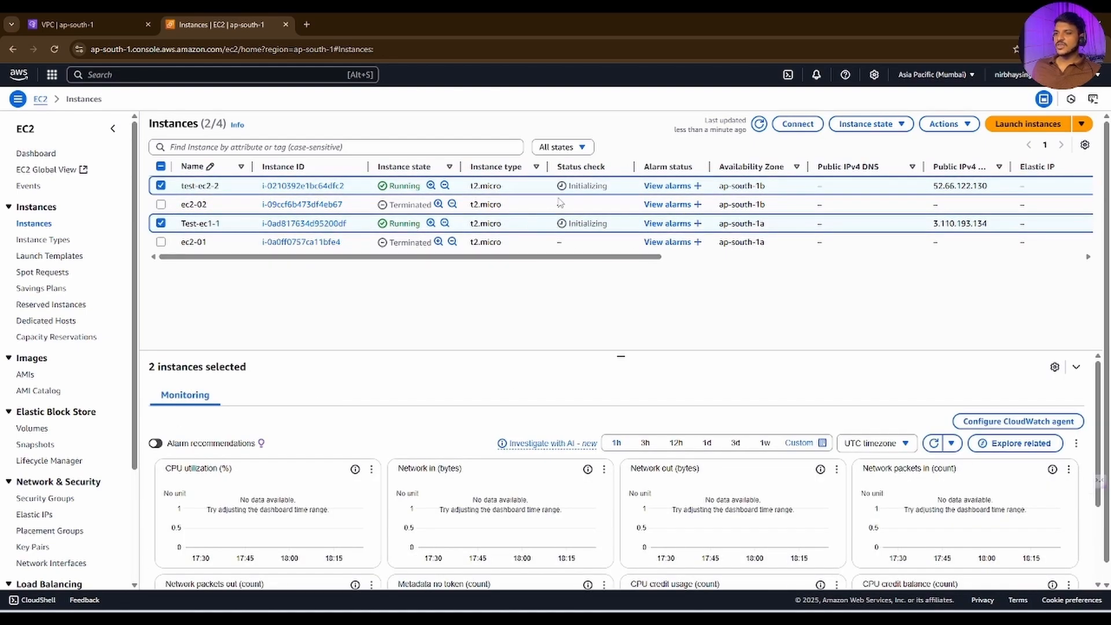
drag(612, 195, 569, 195)
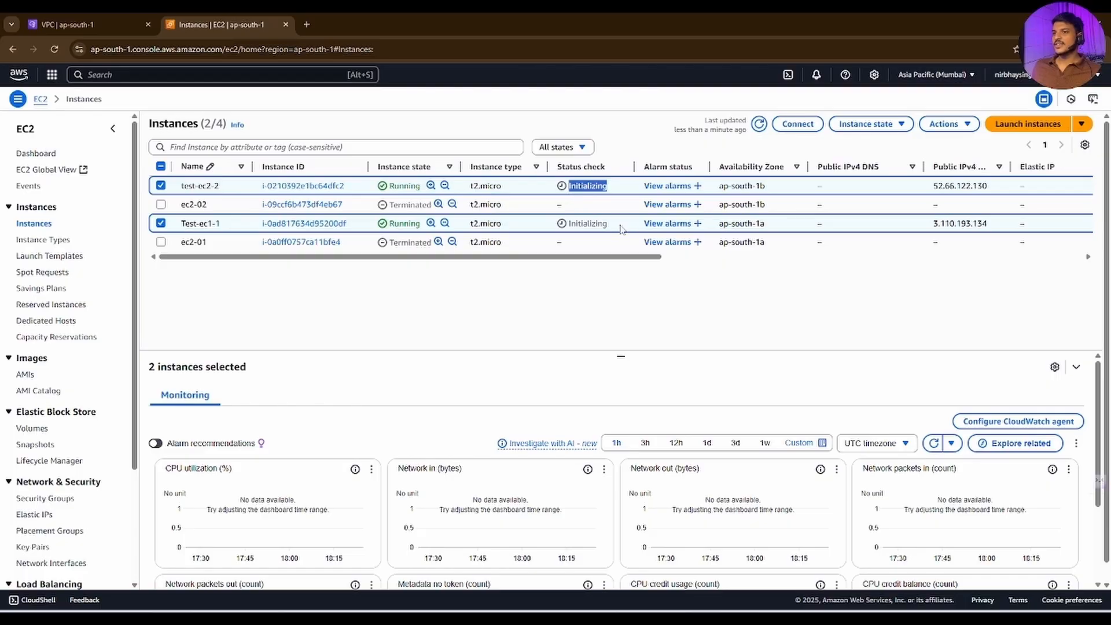
drag(621, 227, 569, 224)
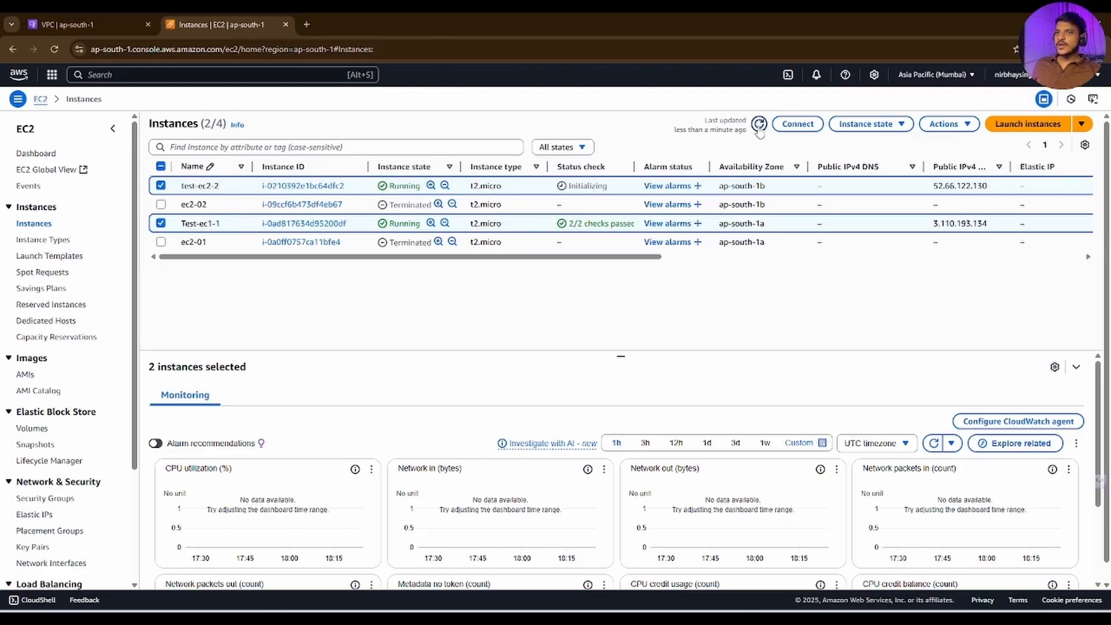
click(759, 124)
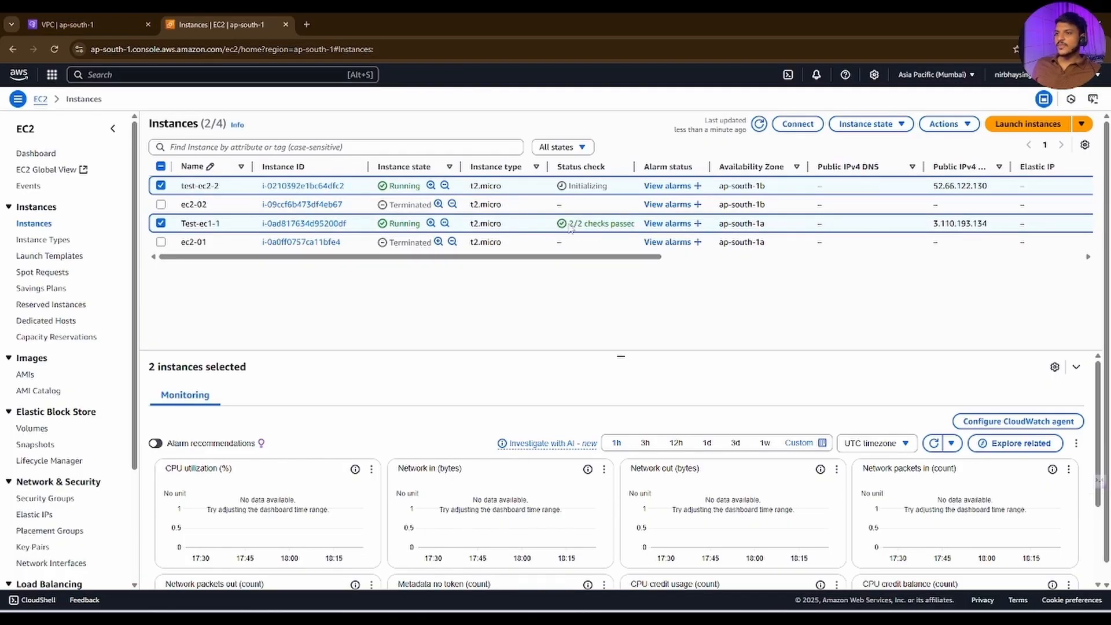
Step: Copy the public IPv4 address of Test-ec1-1 and load it over HTTP in a new browser tab
drag(571, 223, 613, 222)
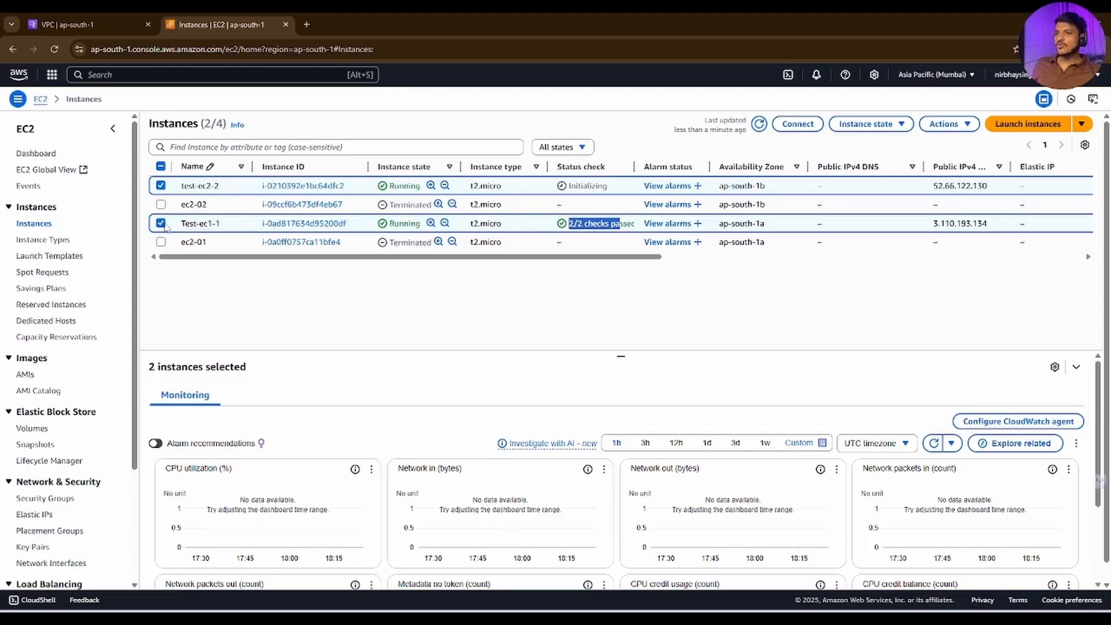
click(162, 186)
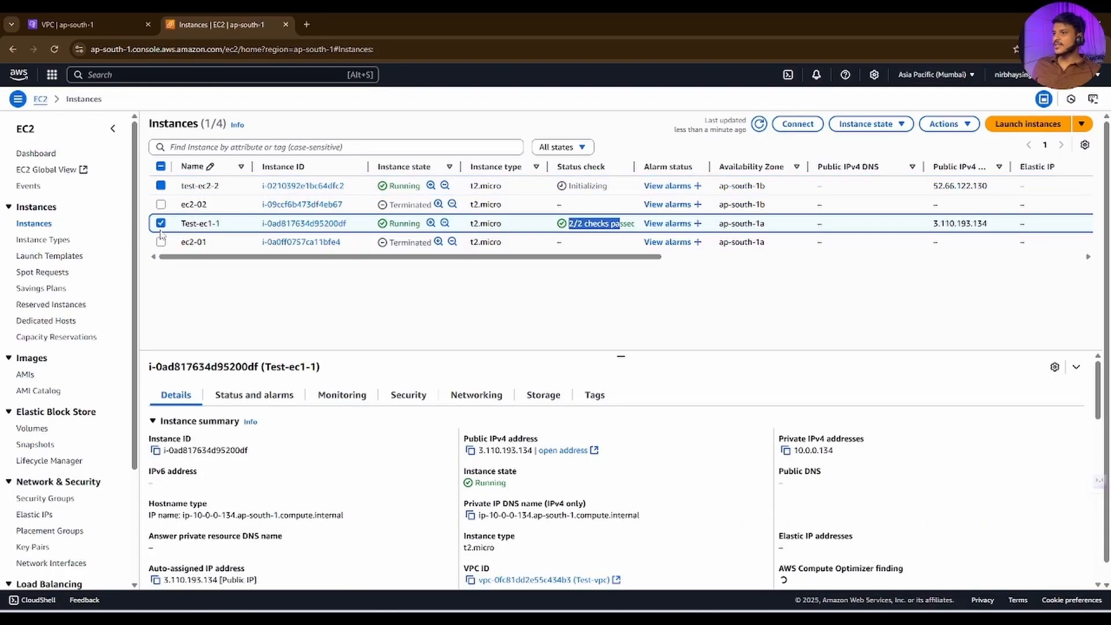
click(470, 450)
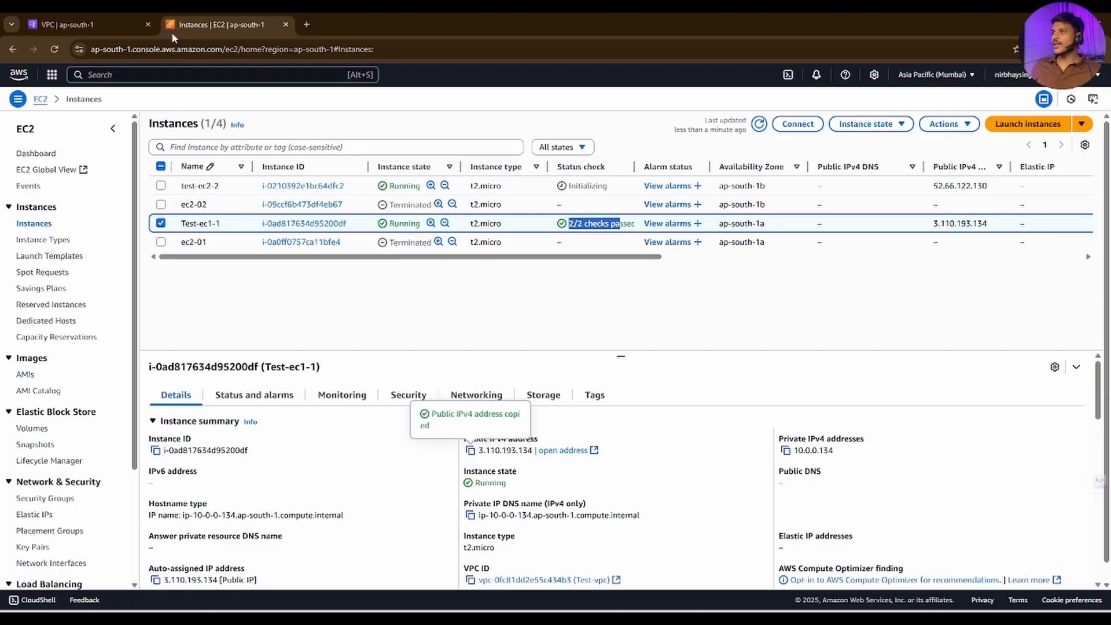
click(307, 24)
key(ctrl+v)
key(Return)
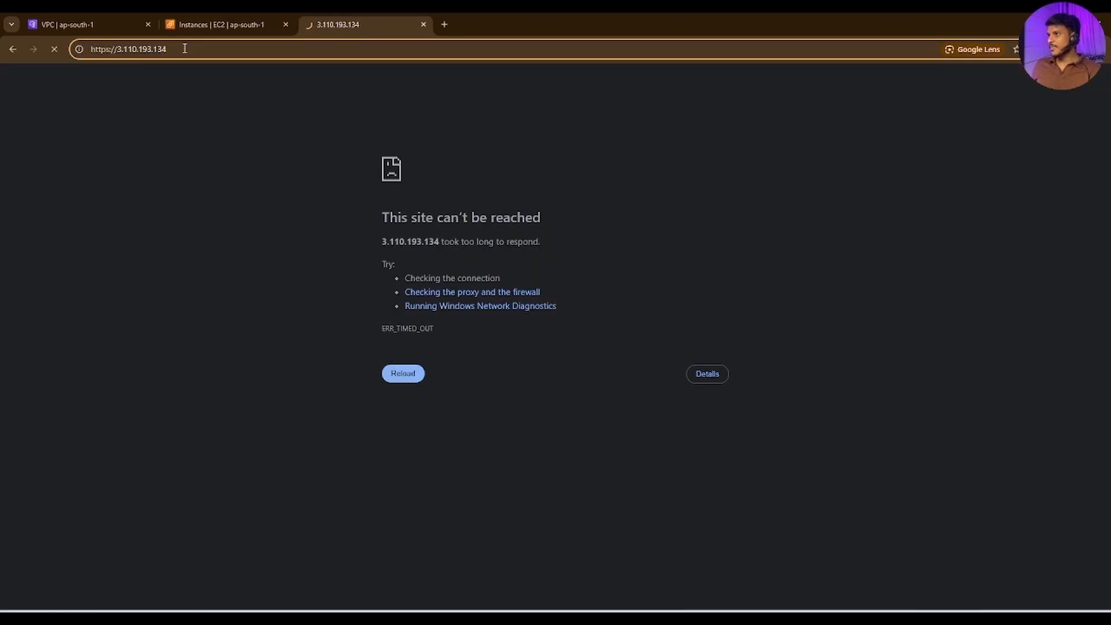
key(BackSpace)
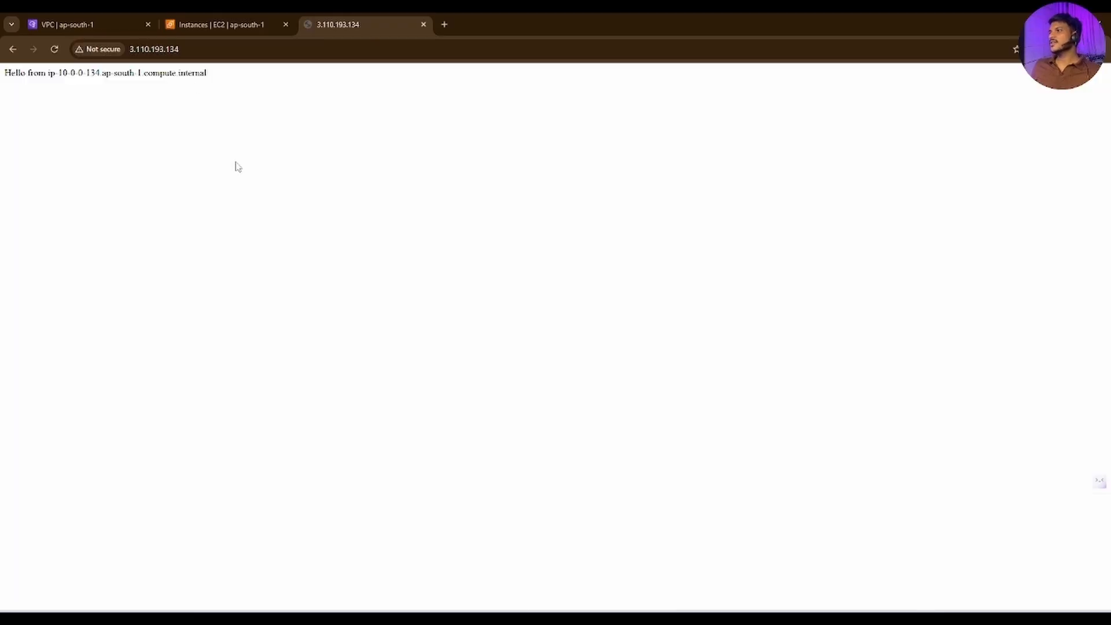
Step: Zoom the Apache test page to 300% and highlight part of the host name in its greeting
key(ctrl+plus)
key(ctrl+plus)
key(ctrl+plus)
key(ctrl+plus)
key(ctrl+plus)
key(ctrl+plus)
key(ctrl+plus)
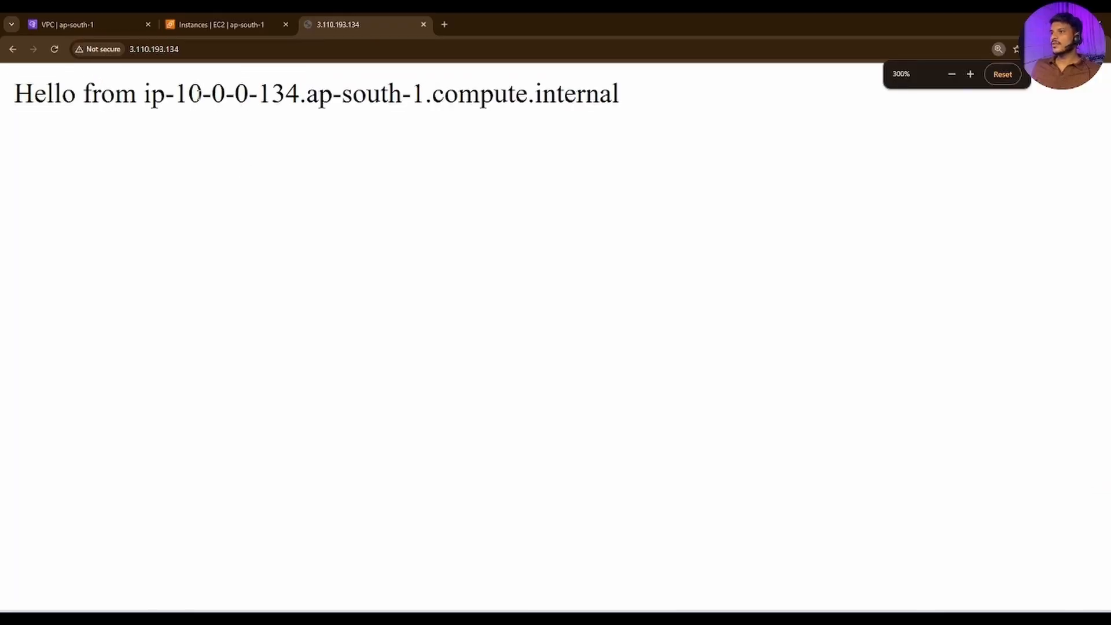
drag(199, 94, 426, 95)
Step: Return to the EC2 instances, deselect Test-ec1-1, refresh the list and examine the status check of test-ec2-2
click(222, 24)
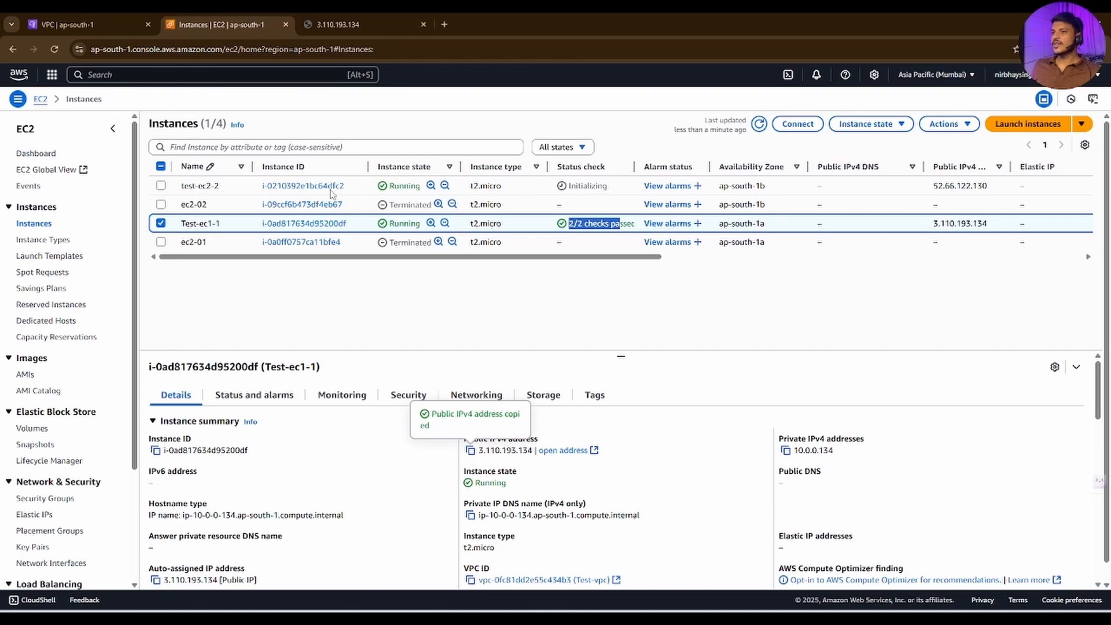
click(161, 223)
click(759, 125)
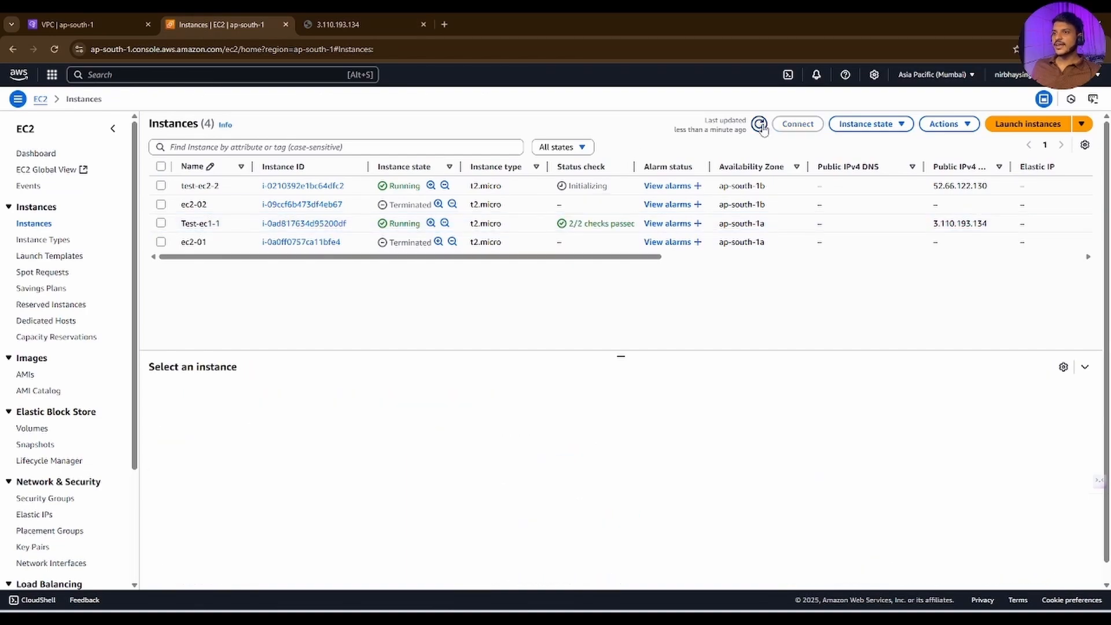
drag(607, 185, 571, 186)
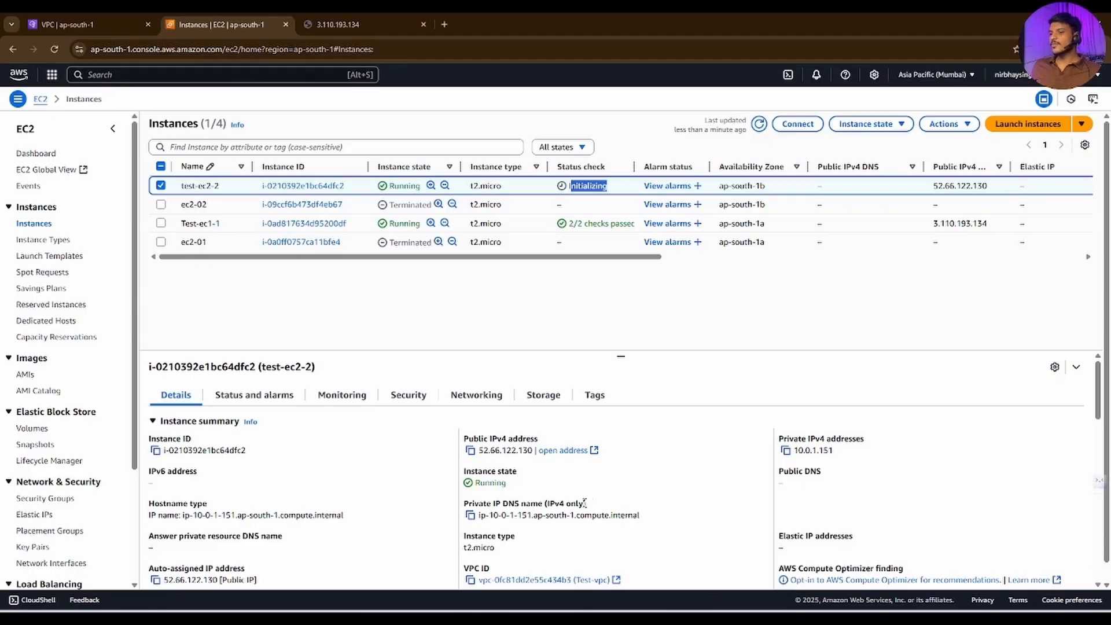
Step: Switch to the draw.io diagram, mark the Target Group, ALB and first EC2 instance with freehand strokes, and undo the strokes
key(alt+Tab)
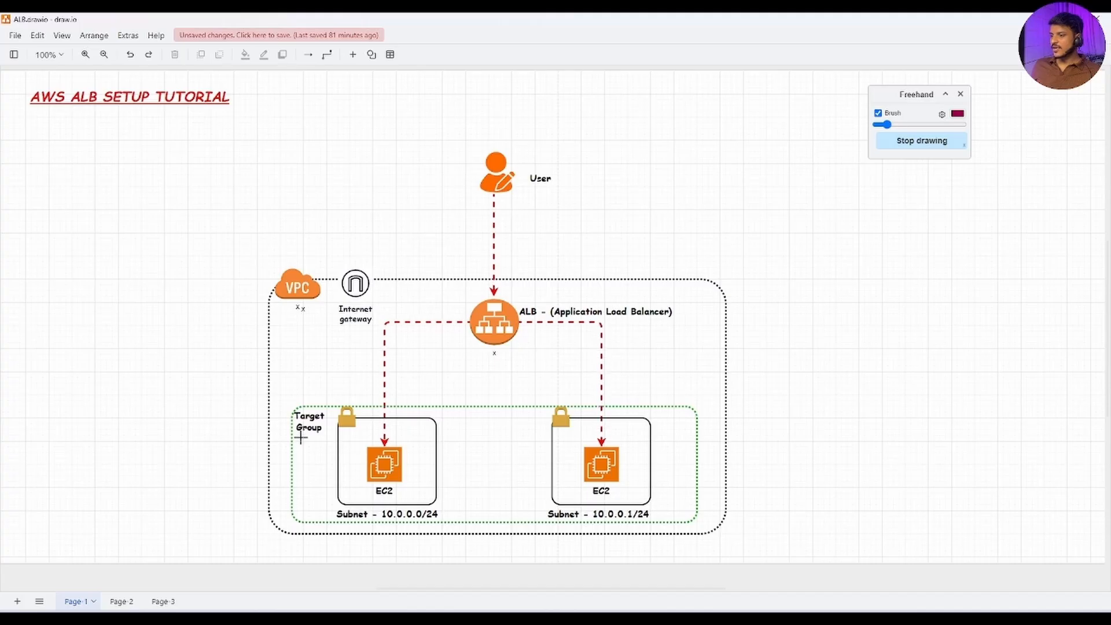
drag(300, 438, 320, 438)
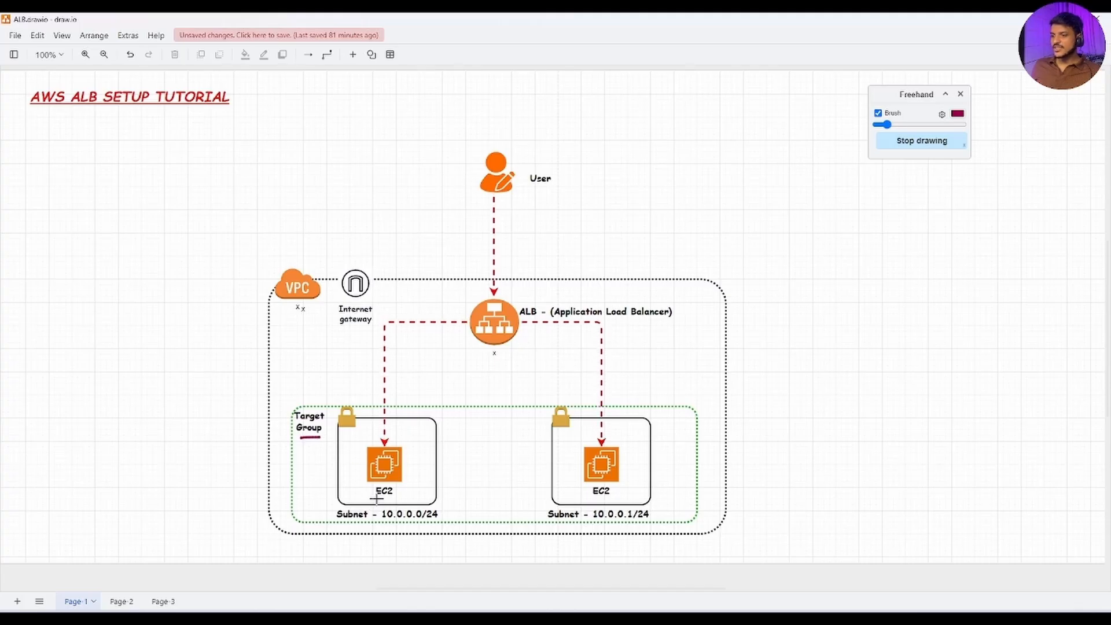
key(ctrl+z)
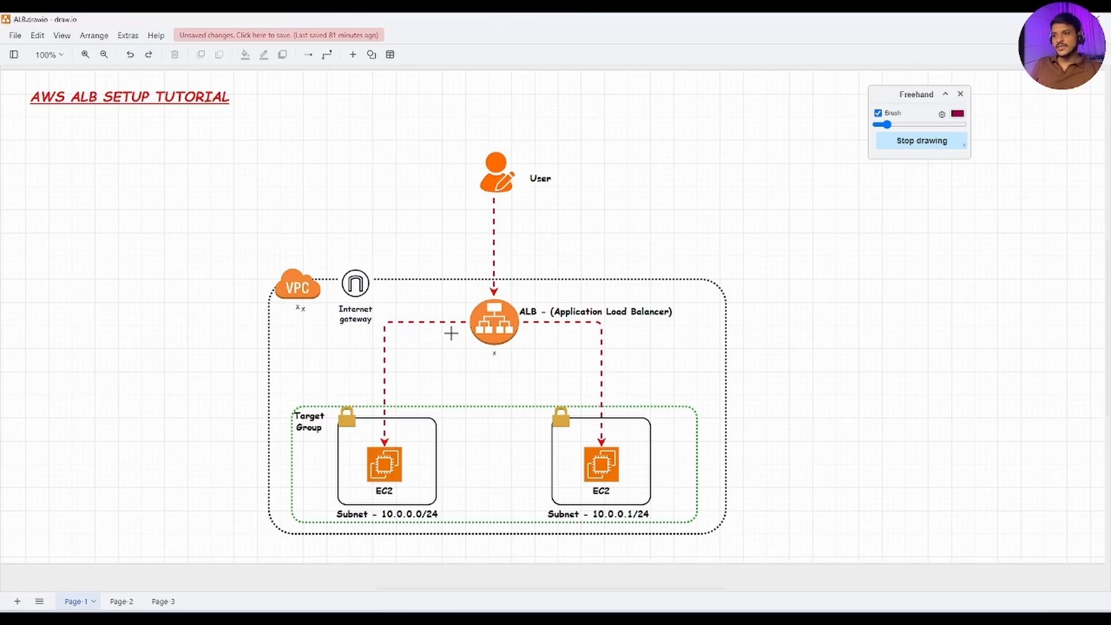
drag(467, 366, 536, 363)
drag(317, 381, 324, 408)
mouse_move(310, 447)
mouse_down()
mouse_move(506, 455)
mouse_move(460, 445)
mouse_move(526, 458)
mouse_up()
drag(373, 477, 330, 456)
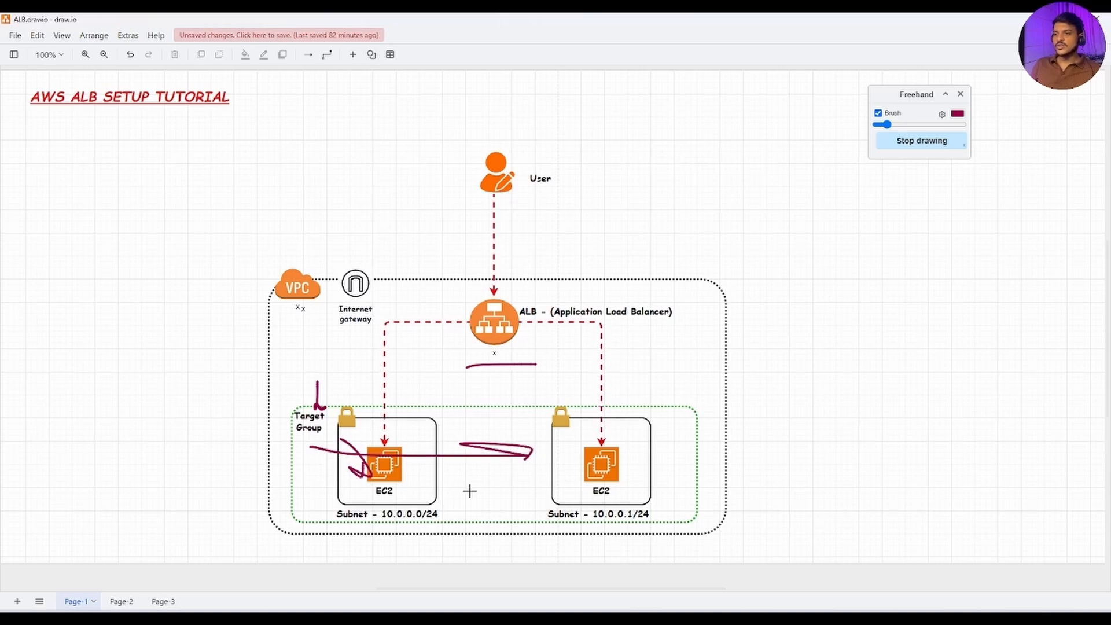
key(ctrl+z)
Step: Switch back to the EC2 console and start a new target group with Instances as the target type
key(alt+Tab)
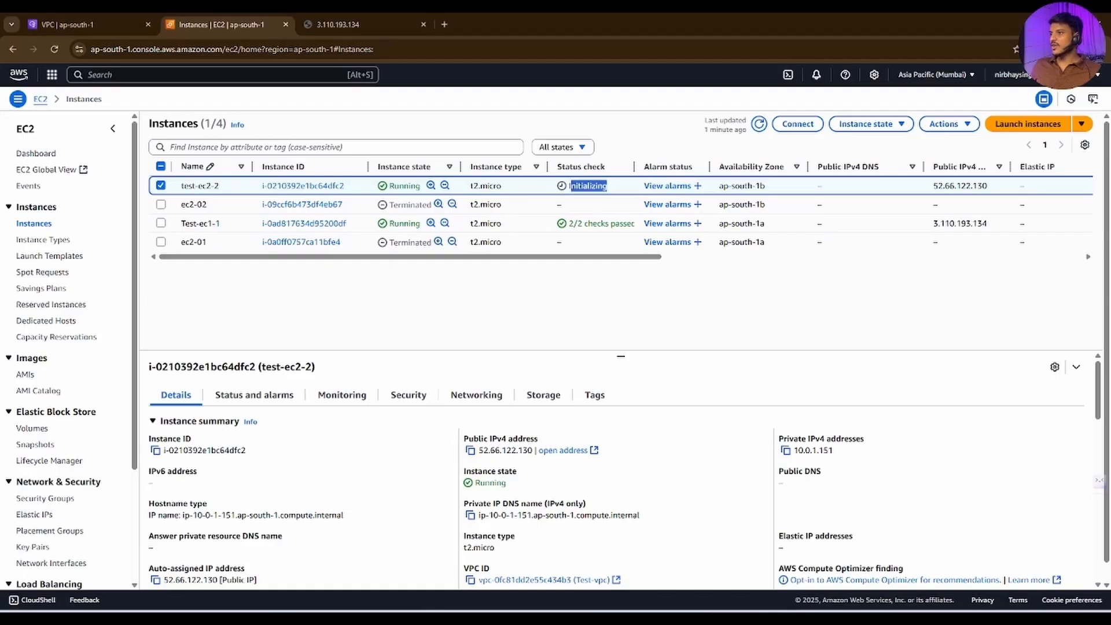
scroll(58, 382, down, 3)
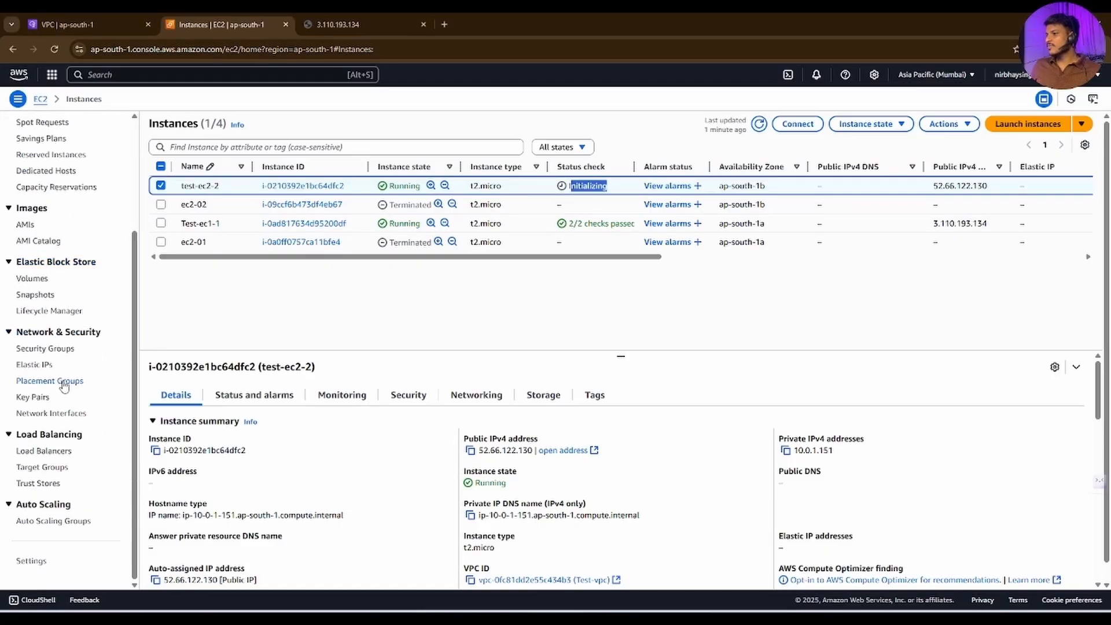
click(53, 470)
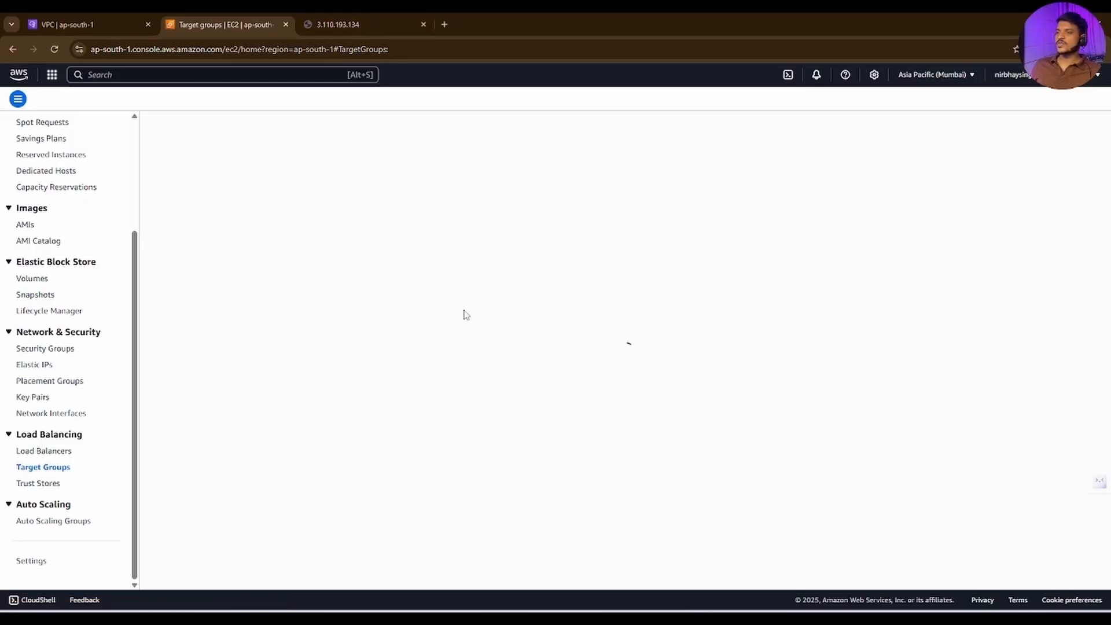
click(1040, 134)
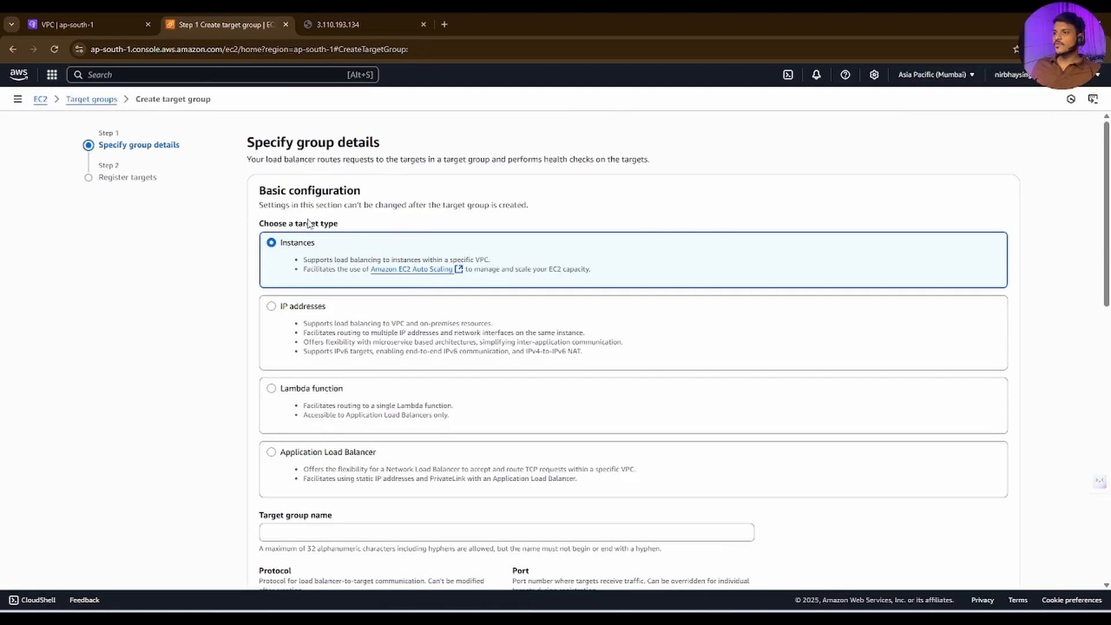
double_click(328, 250)
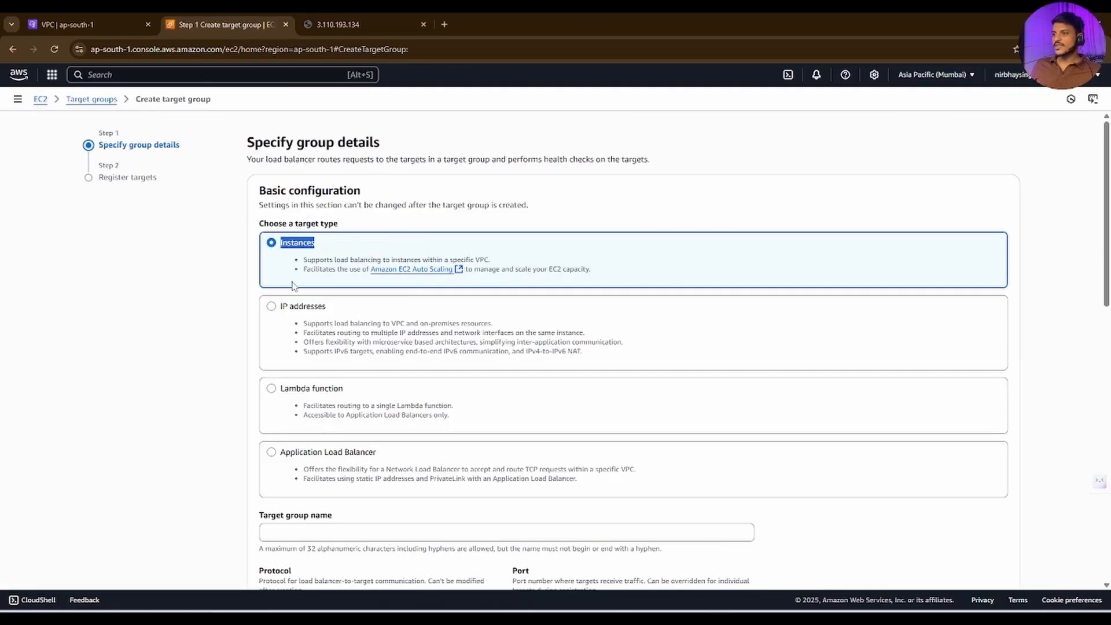
double_click(304, 306)
scroll(324, 315, down, 4)
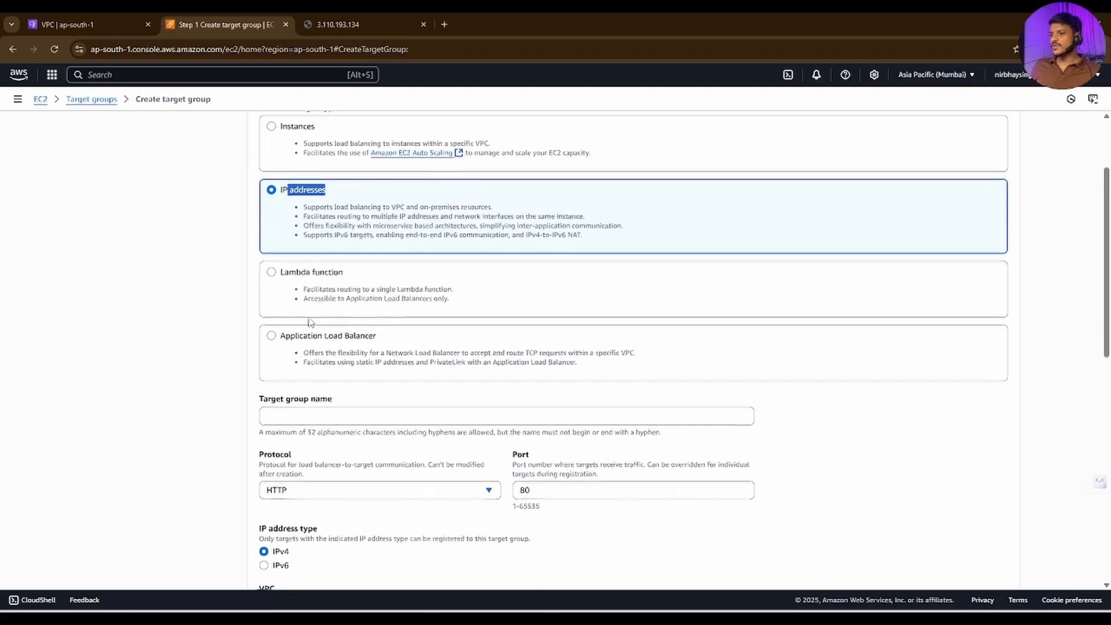
Step: Name the target group Test-TG-01, keeping the HTTP protocol on port 80
click(318, 301)
text(Test)
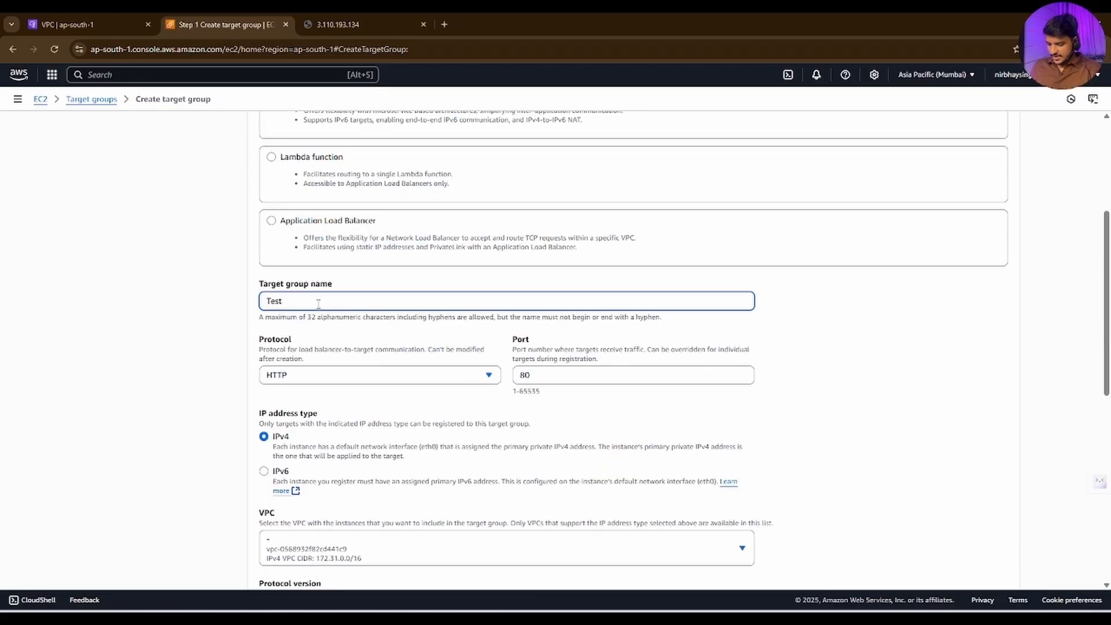
text(-TG-01)
scroll(324, 307, down, 1)
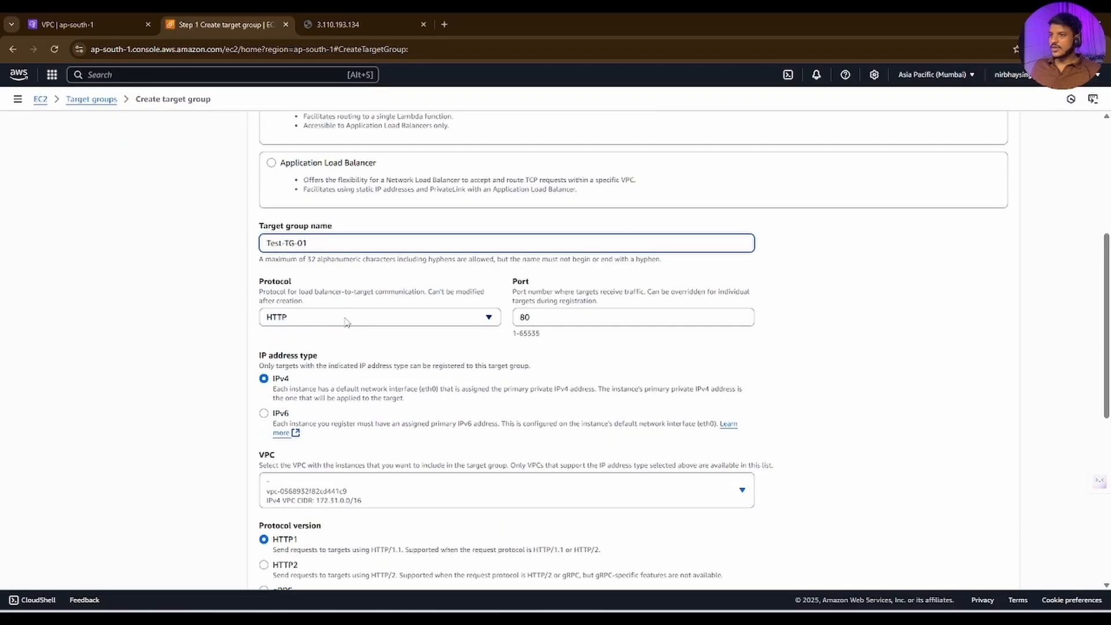
click(346, 322)
key(Tab)
scroll(307, 284, down, 3)
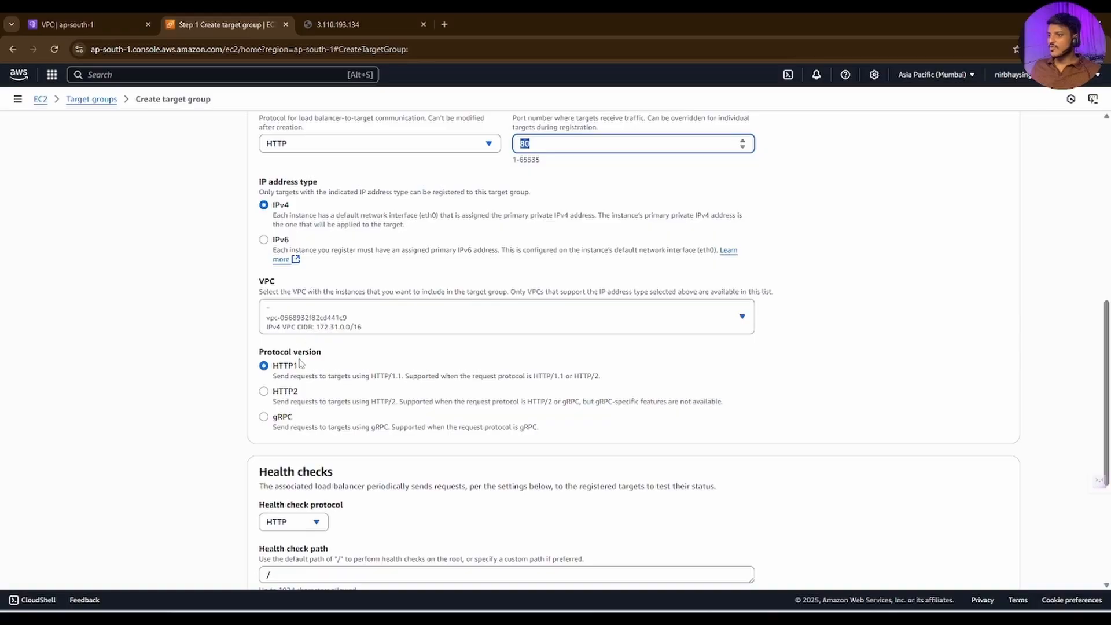
Step: Choose Test-vpc for the target group, keep HTTP1 and the health check path /, and continue to target registration
click(322, 327)
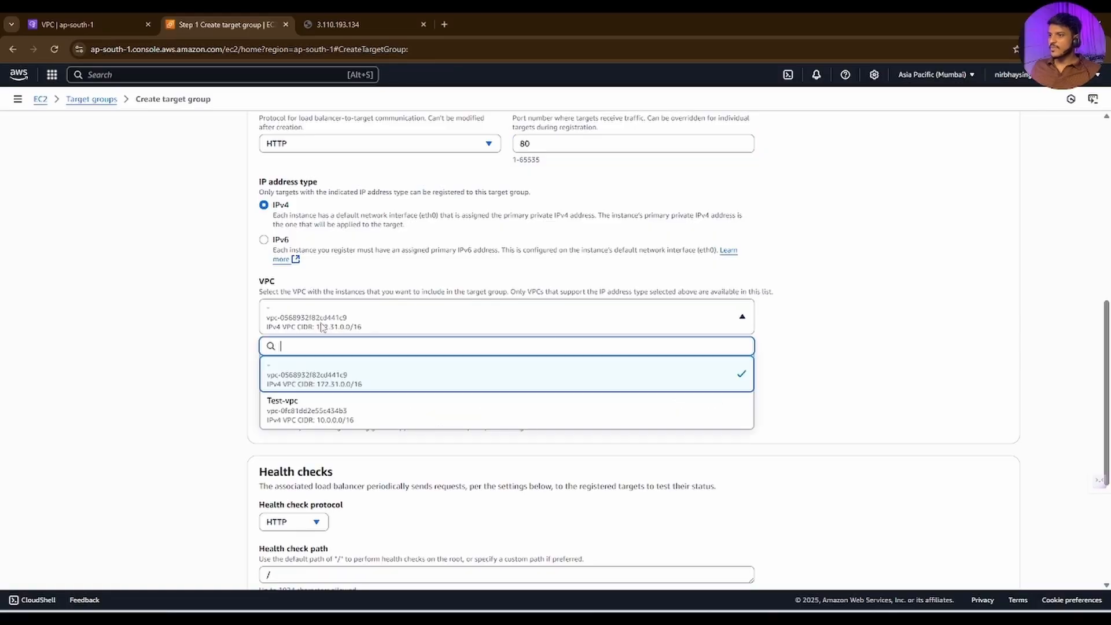
click(317, 402)
scroll(275, 298, down, 2)
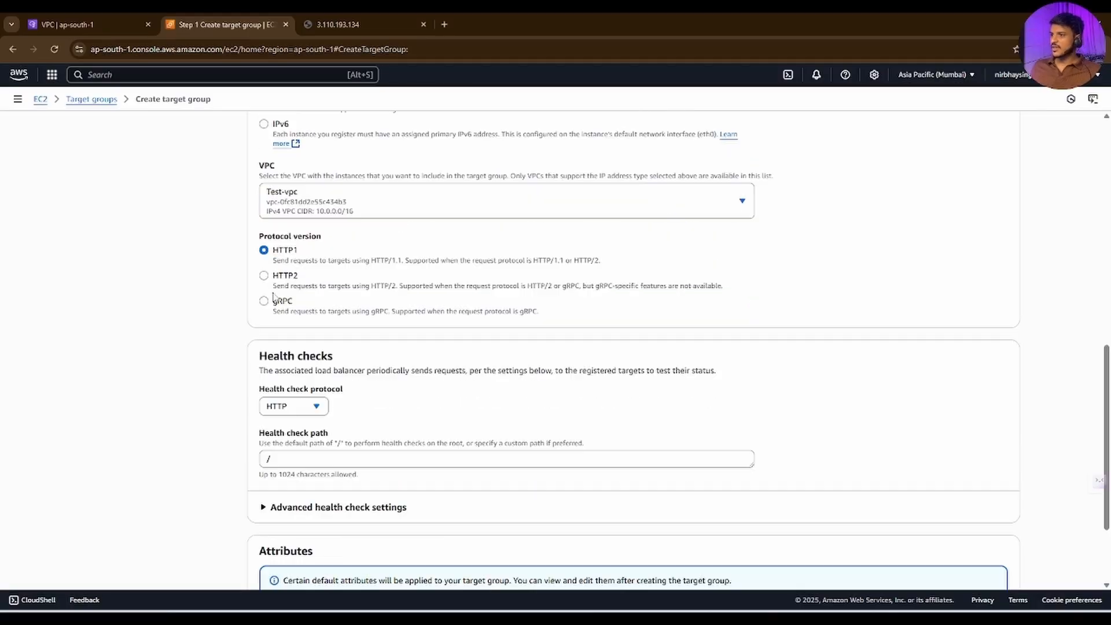
drag(299, 250, 263, 251)
click(272, 459)
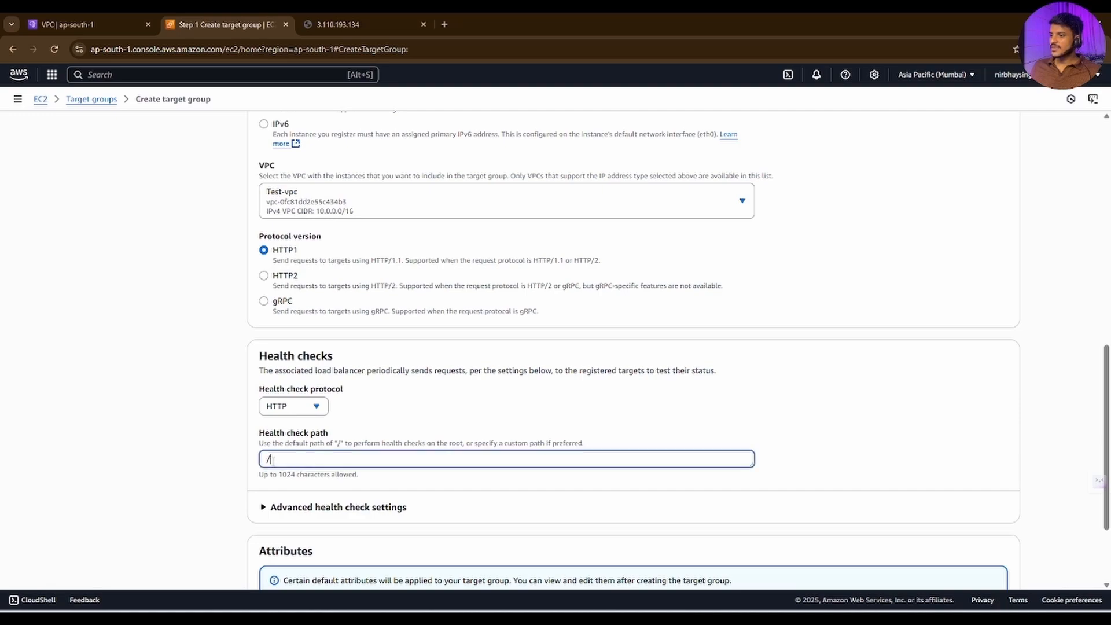
click(347, 23)
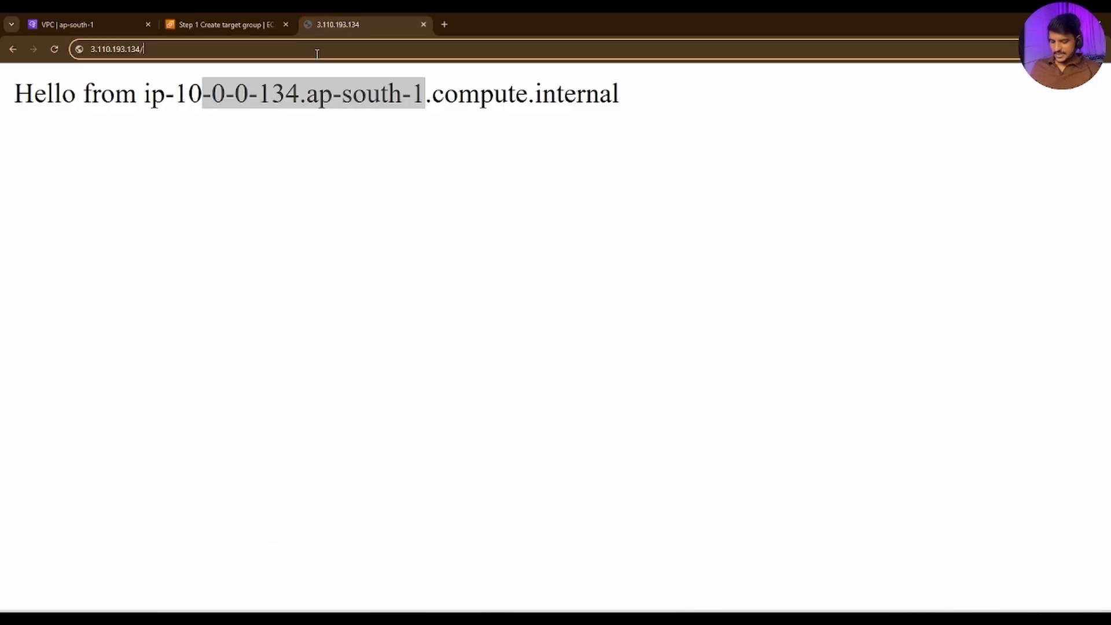
click(254, 25)
click(1005, 560)
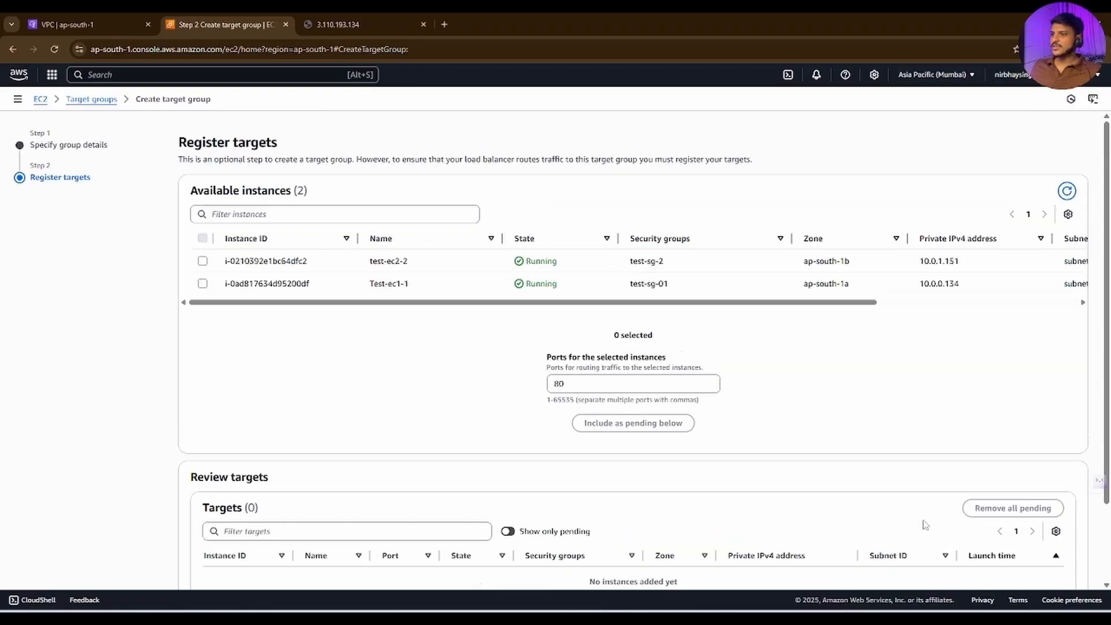
Step: Include test-ec2-2 and Test-ec1-1 as pending targets on port 80, and create the target group
click(202, 261)
click(203, 284)
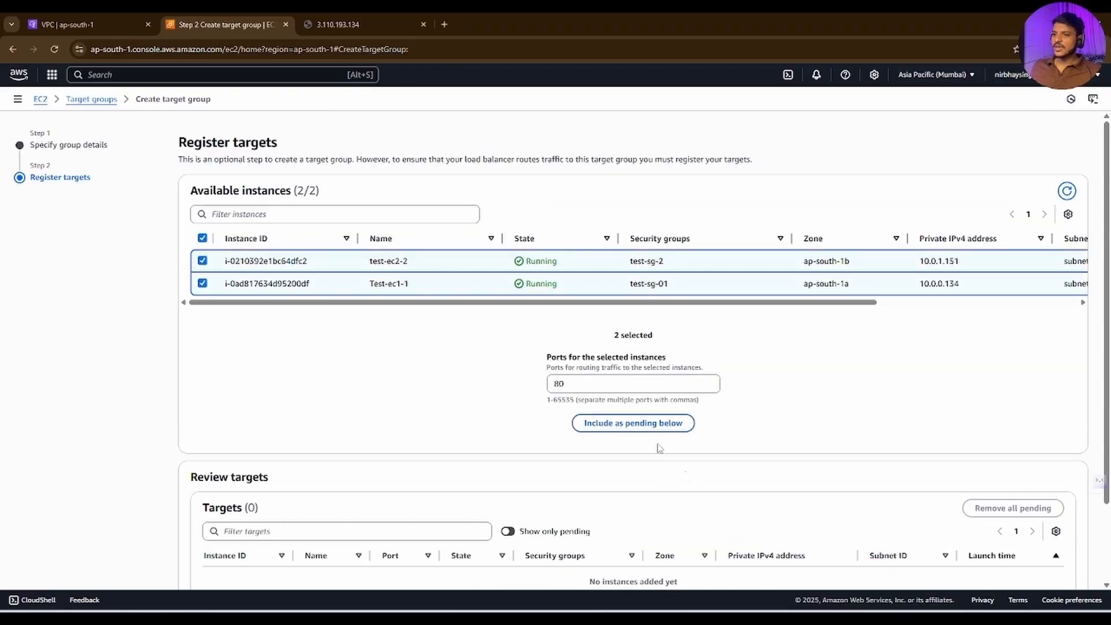
click(639, 424)
scroll(736, 434, down, 2)
click(1037, 557)
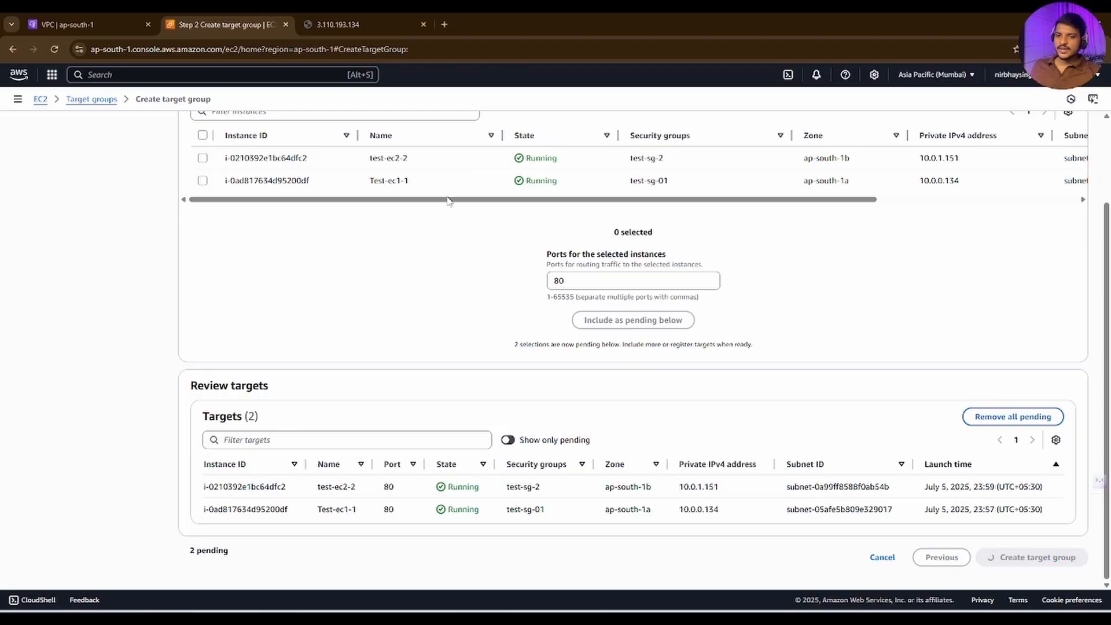
drag(622, 517, 575, 513)
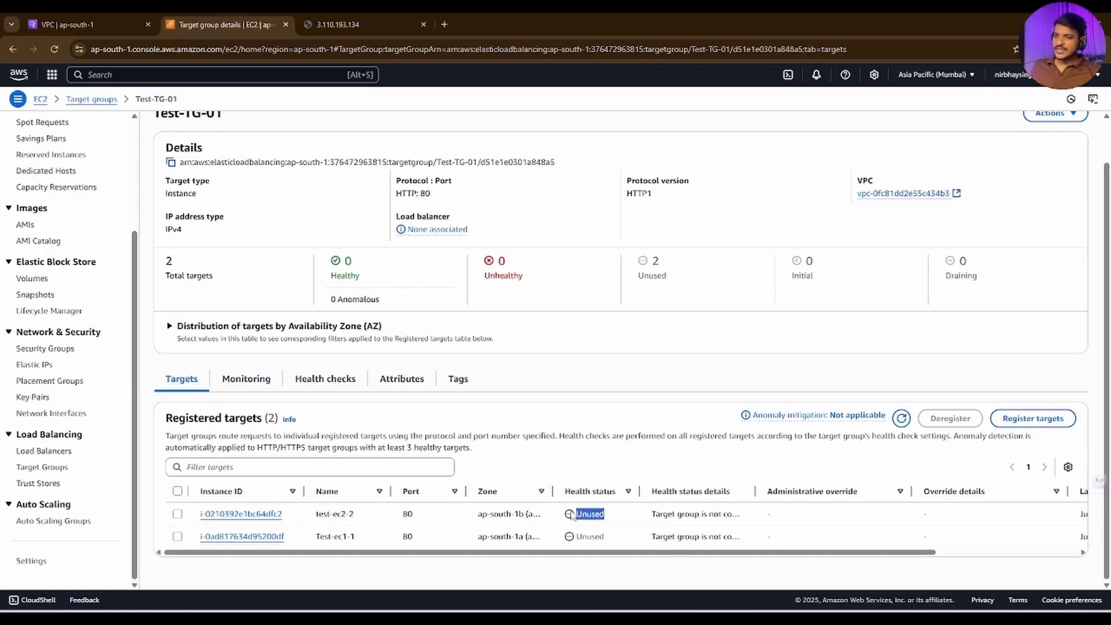
drag(628, 541, 574, 539)
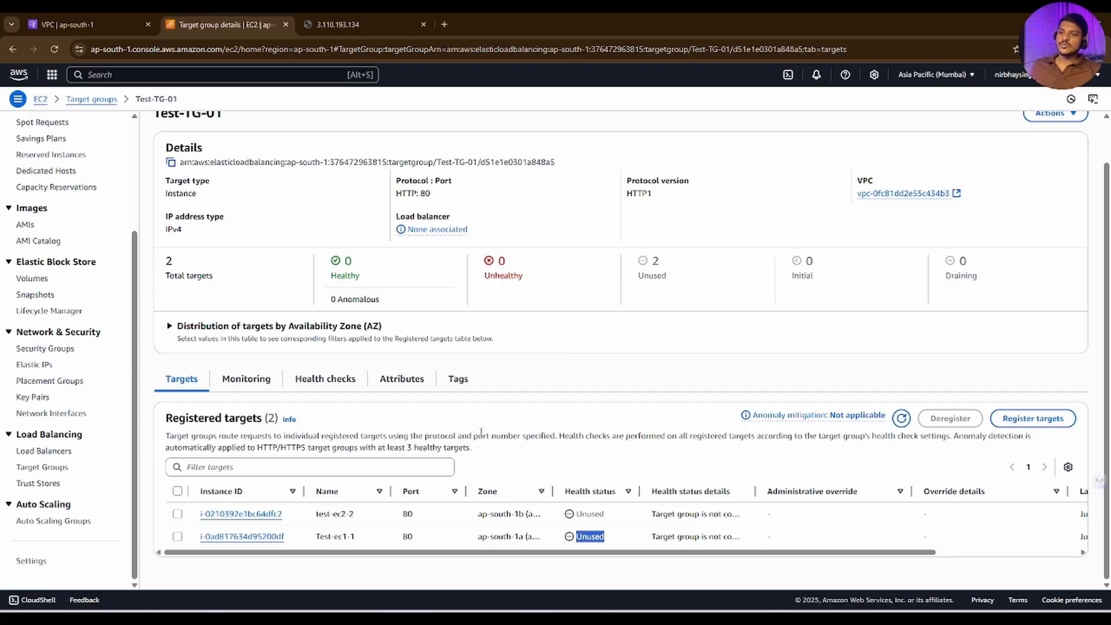
Step: Switch to the draw.io ALB diagram and mark the VPC icon and both subnet labels with freehand underlines
click(682, 618)
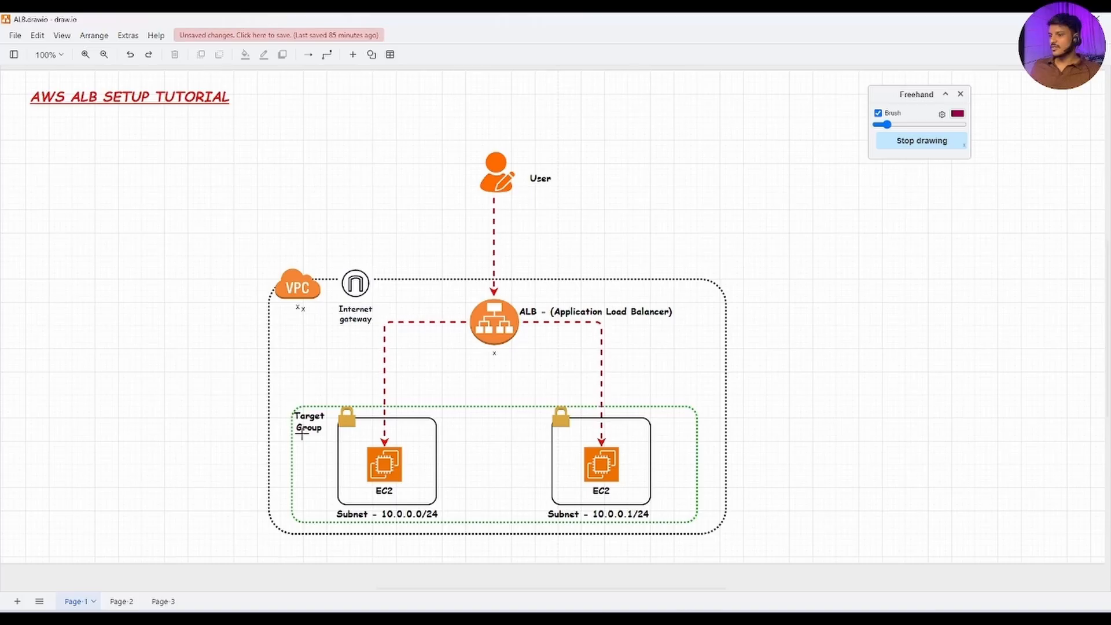
drag(300, 434, 321, 434)
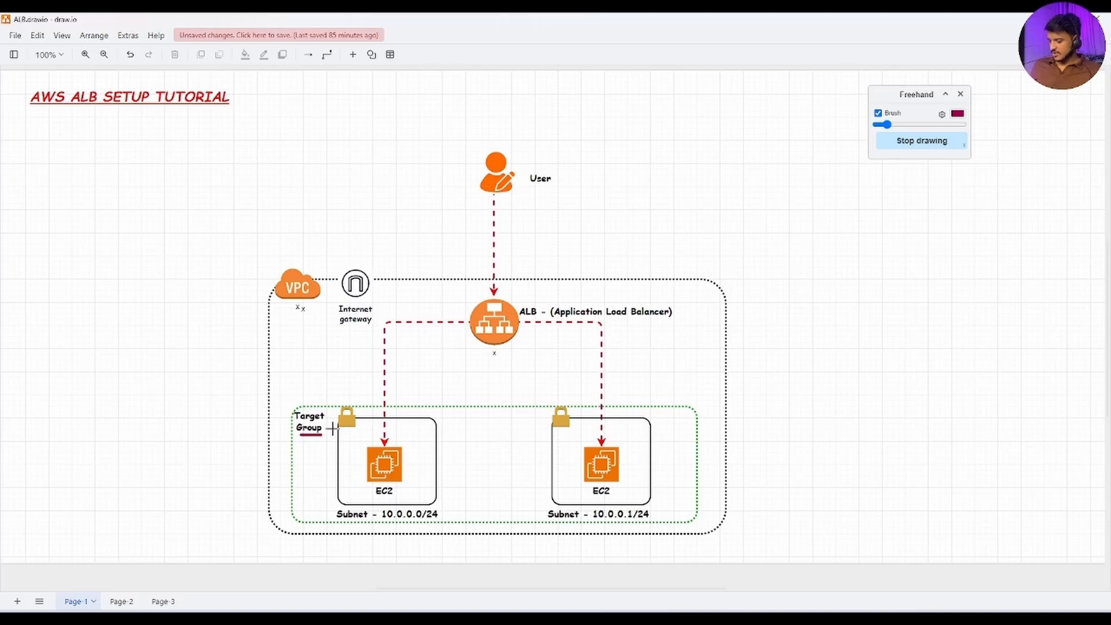
key(ctrl+z)
drag(277, 302, 319, 300)
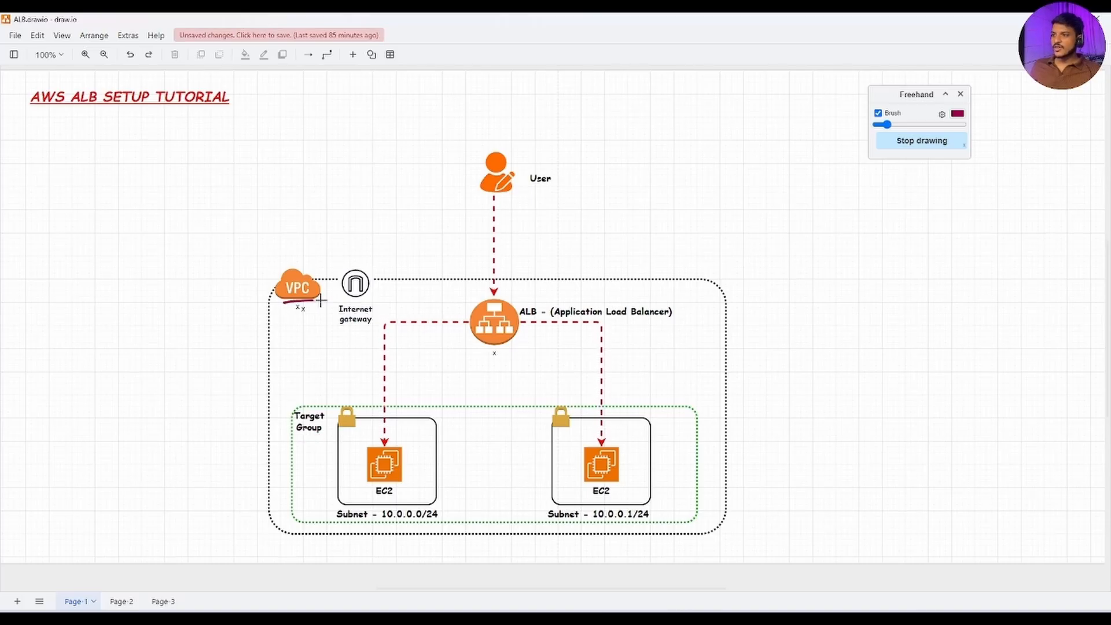
drag(354, 519, 376, 514)
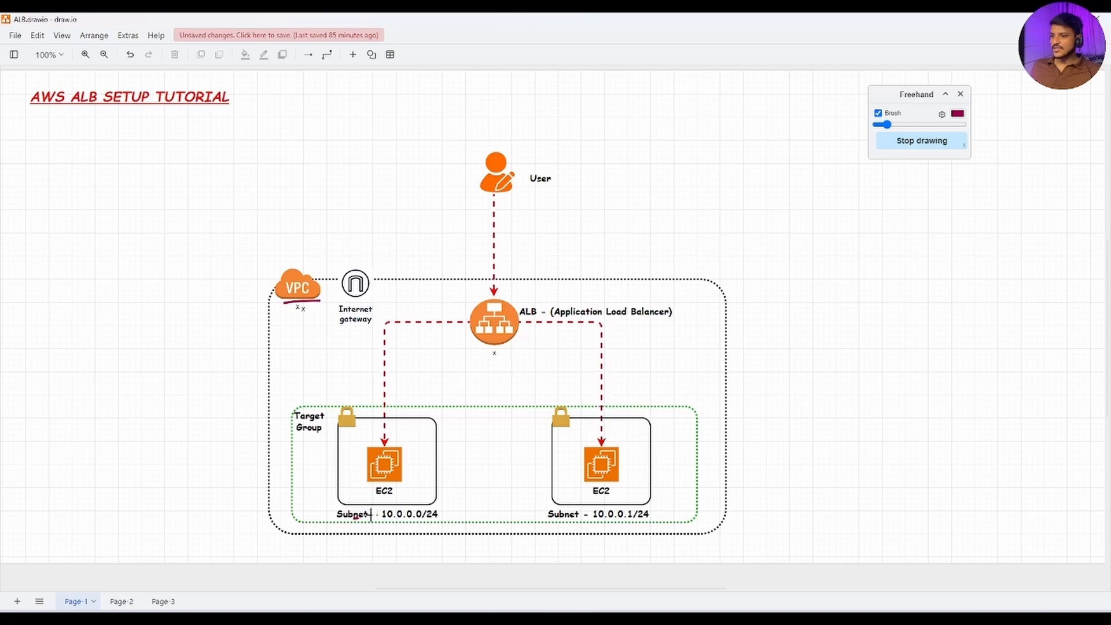
drag(602, 527, 609, 525)
Step: Add freehand underlines at both EC2 labels, the Target Group label and the ALB icon
drag(399, 496, 422, 491)
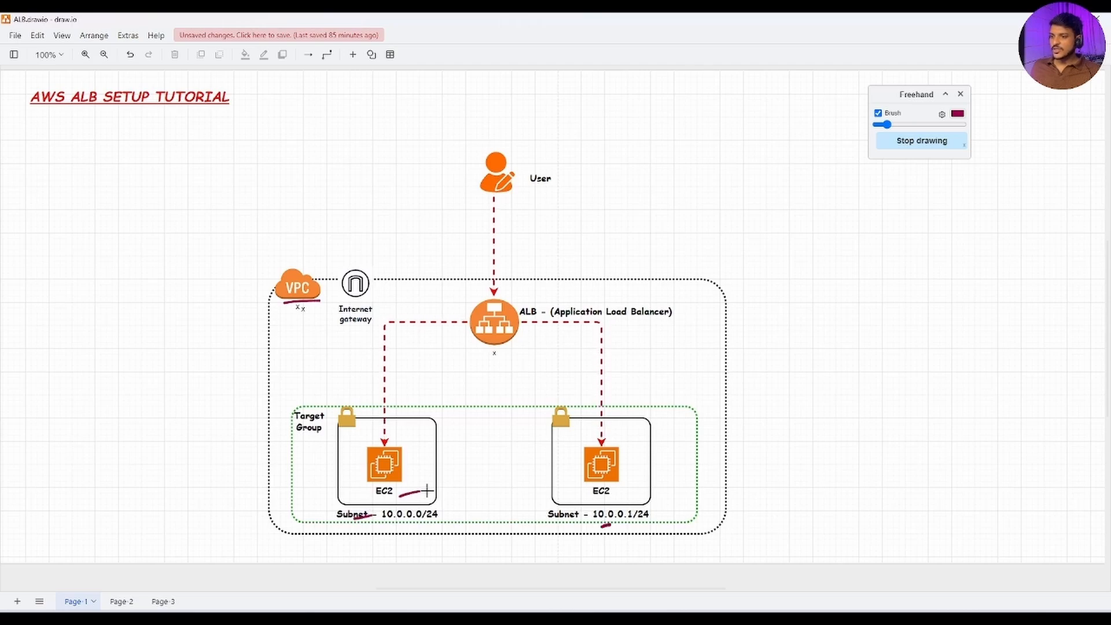
drag(593, 497, 612, 494)
drag(305, 441, 332, 436)
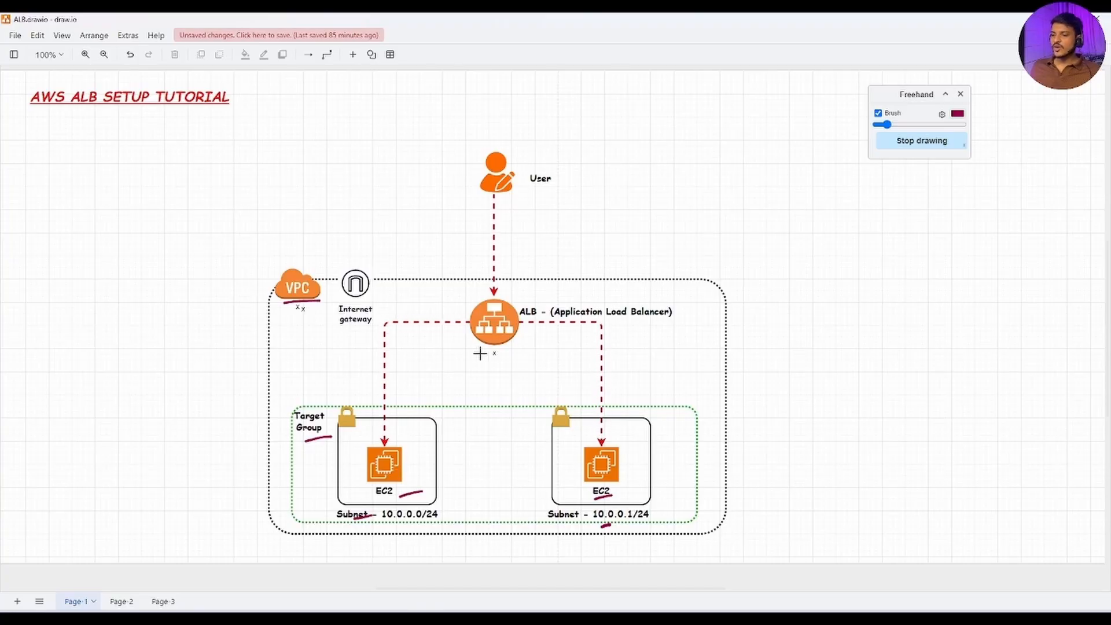
drag(469, 350, 529, 350)
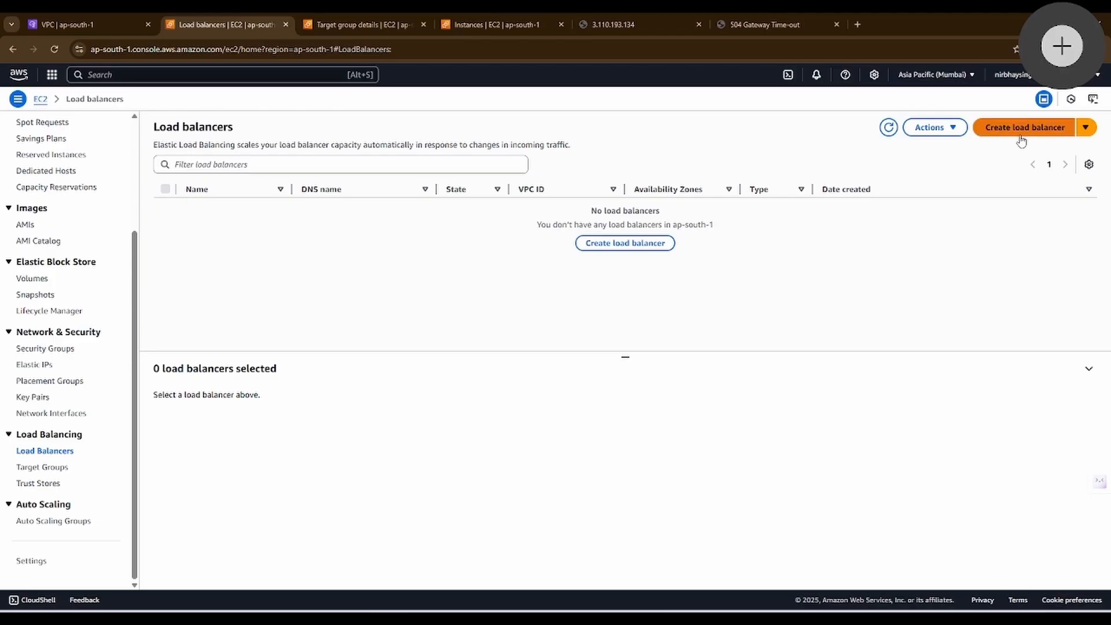
Step: Start creating a load balancer in the EC2 console and look over the available load balancer types
click(1001, 128)
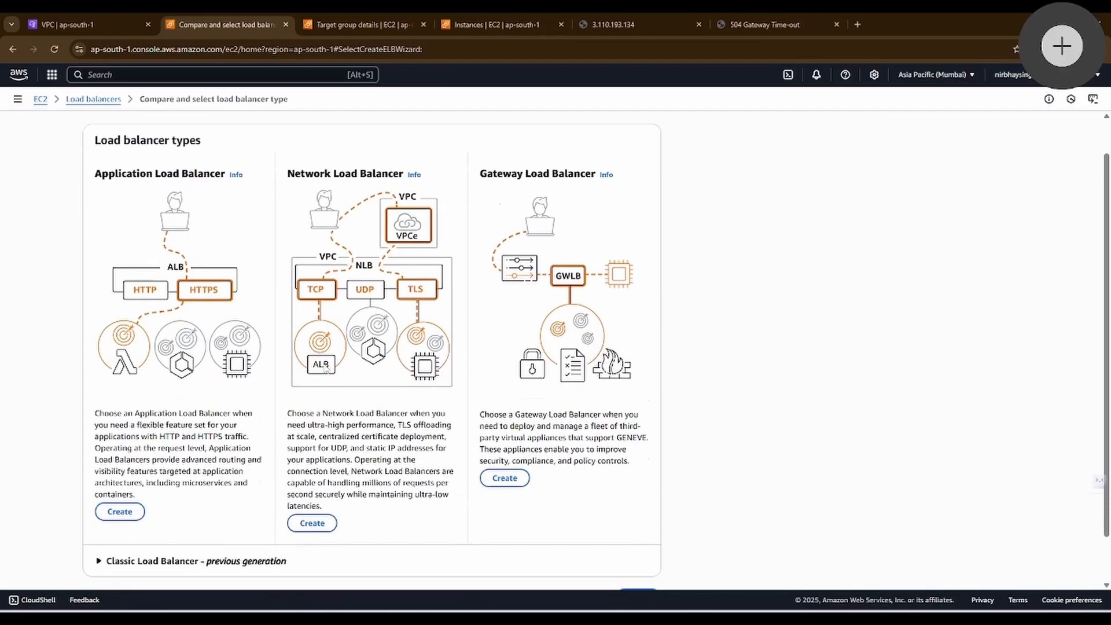
drag(96, 214, 291, 216)
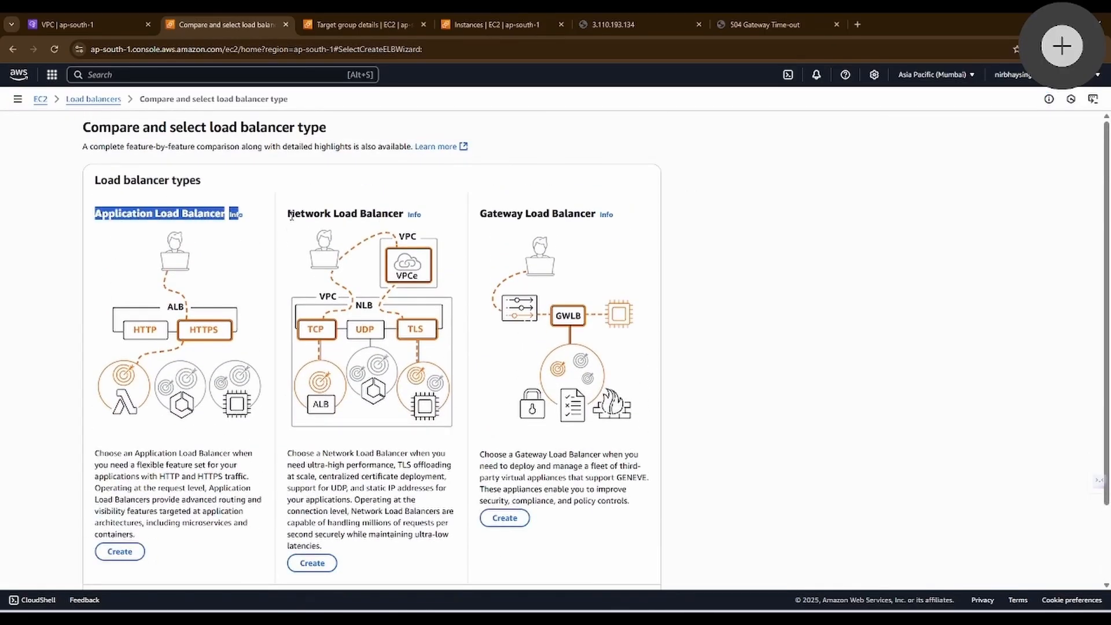
click(283, 337)
scroll(283, 337, down, 2)
scroll(283, 338, up, 2)
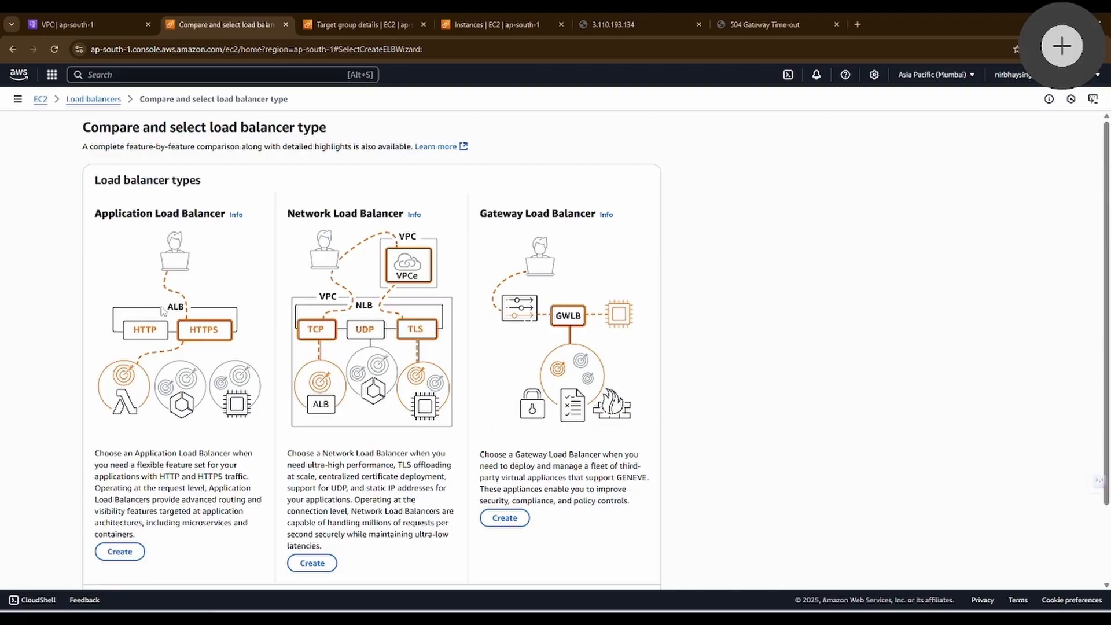
Step: Compare the Application Load Balancer's traffic description with the Network Load Balancer's performance and request-handling description
double_click(163, 476)
click(174, 471)
drag(160, 475, 216, 475)
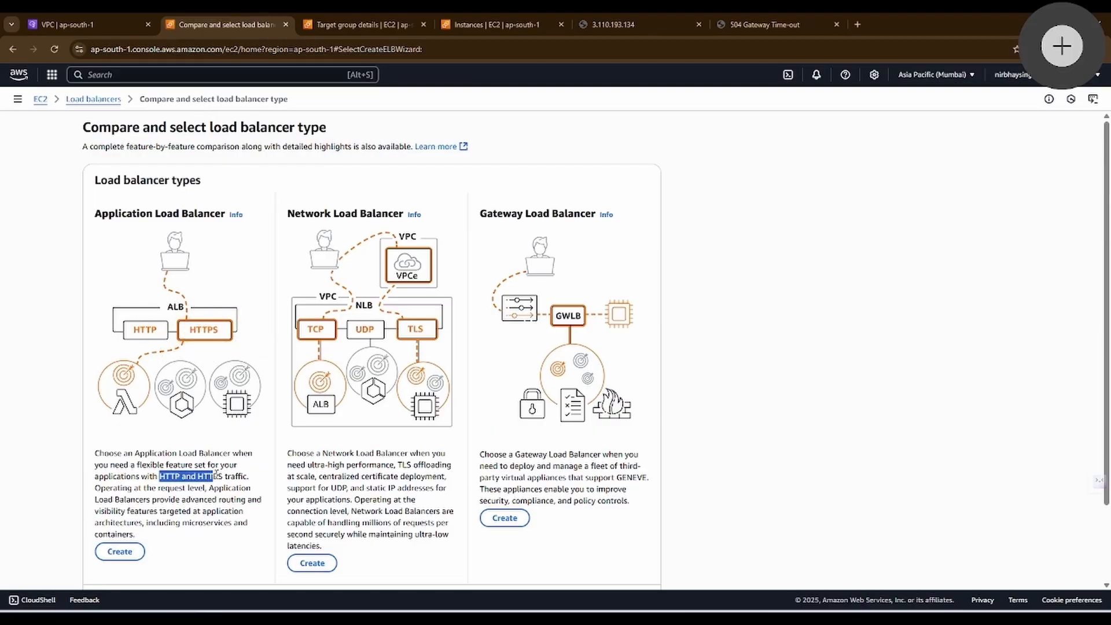
click(240, 476)
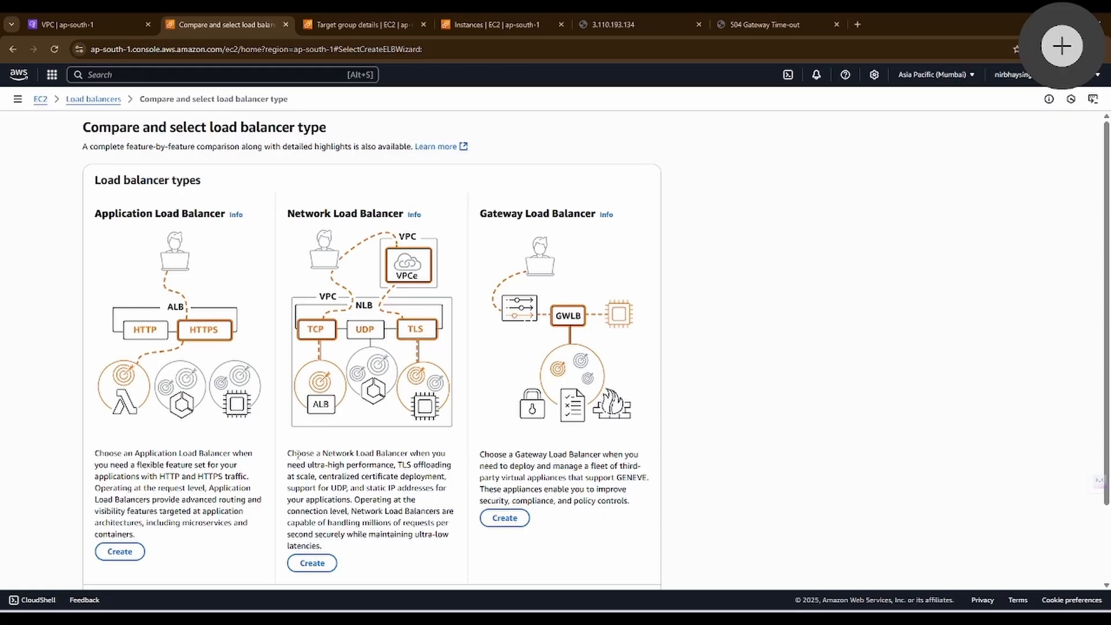
drag(291, 453, 369, 456)
drag(327, 487, 386, 465)
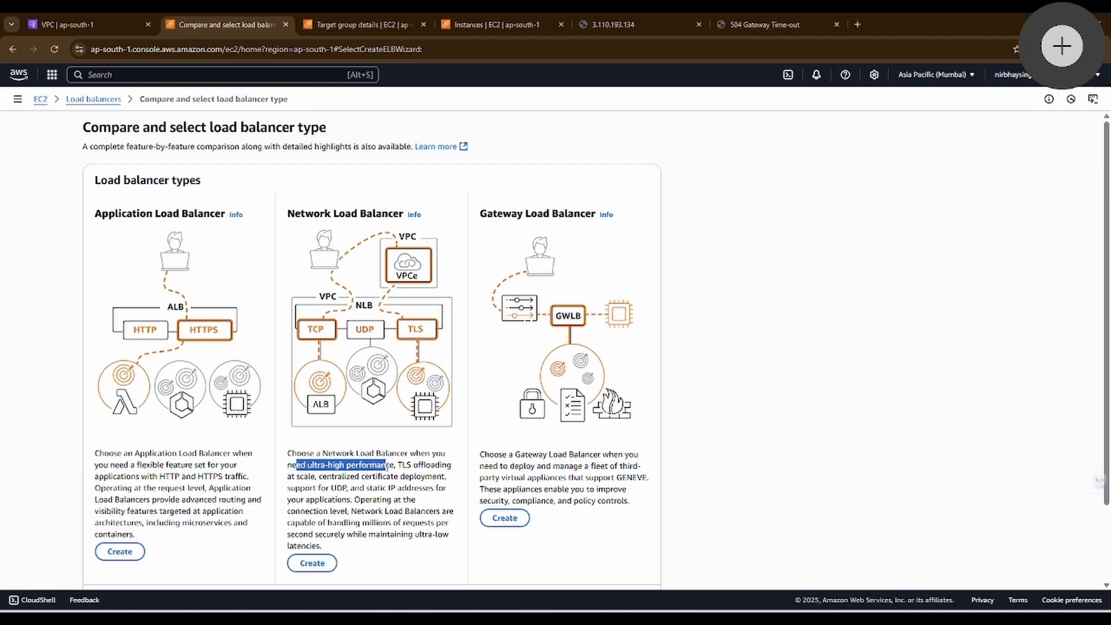
click(314, 522)
drag(317, 523, 338, 535)
click(409, 539)
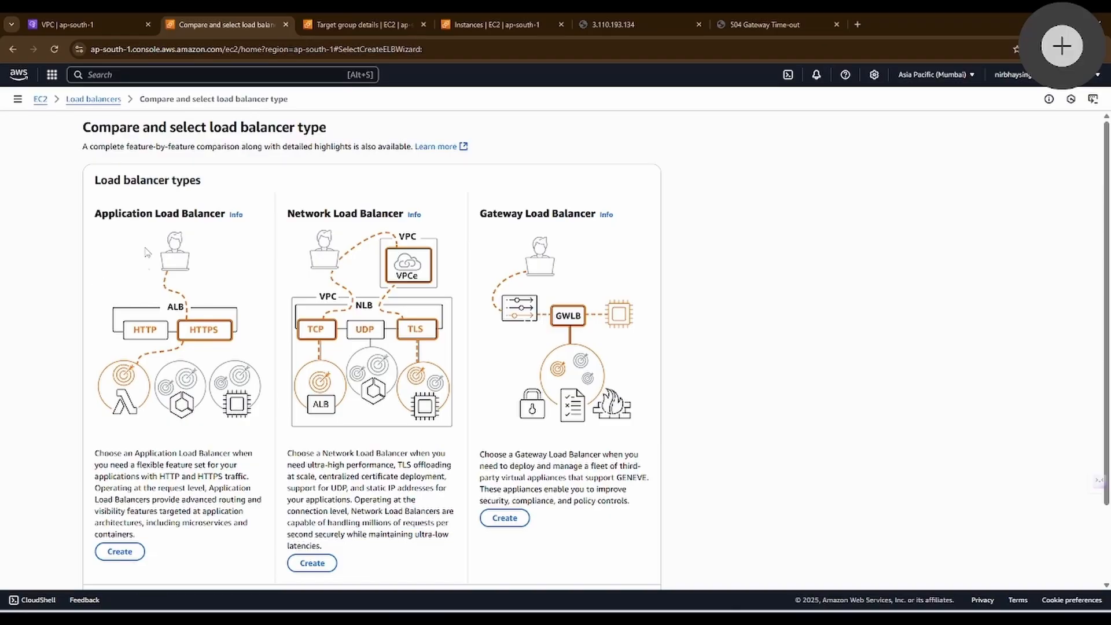
Step: Begin an Application Load Balancer named ALB with the Internet-facing scheme and the IPv4 address type
scroll(146, 253, down, 2)
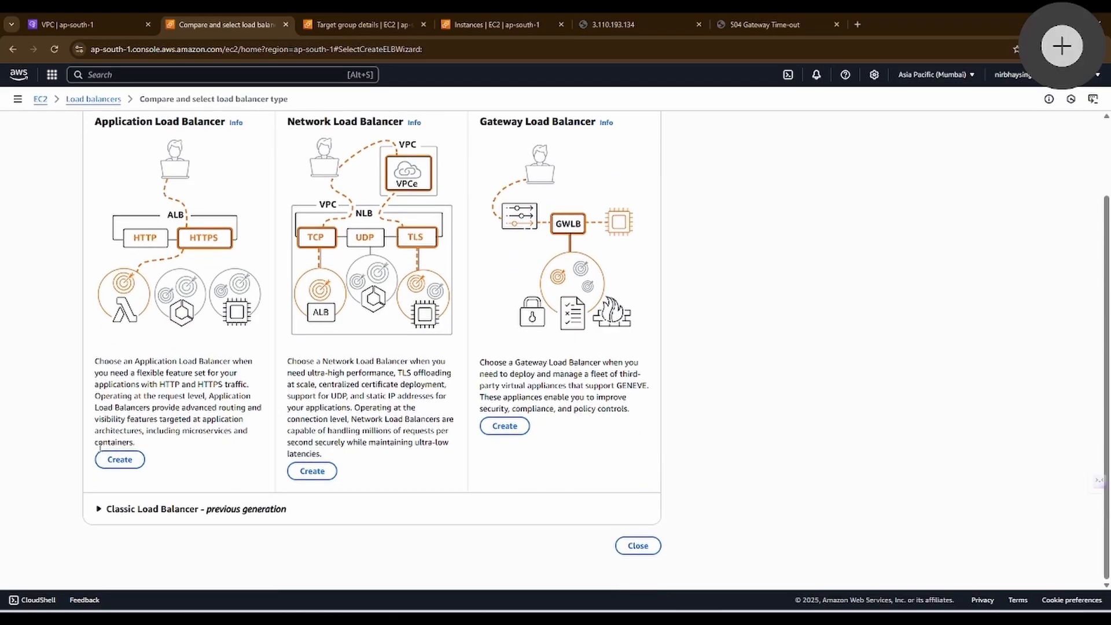
click(118, 459)
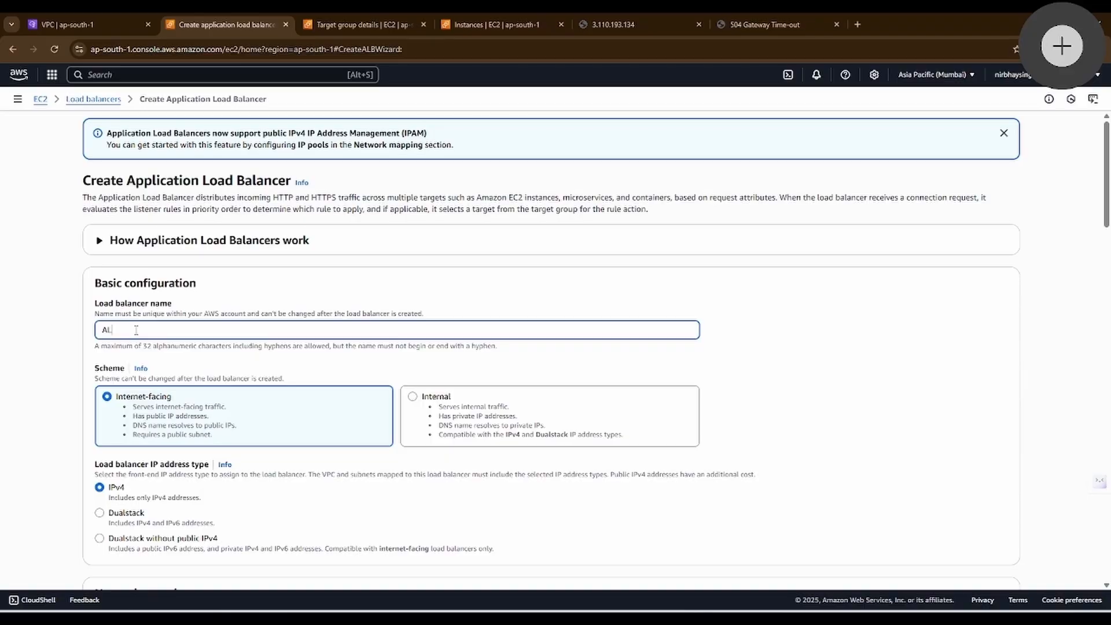
scroll(195, 229, down, 3)
drag(113, 235, 120, 234)
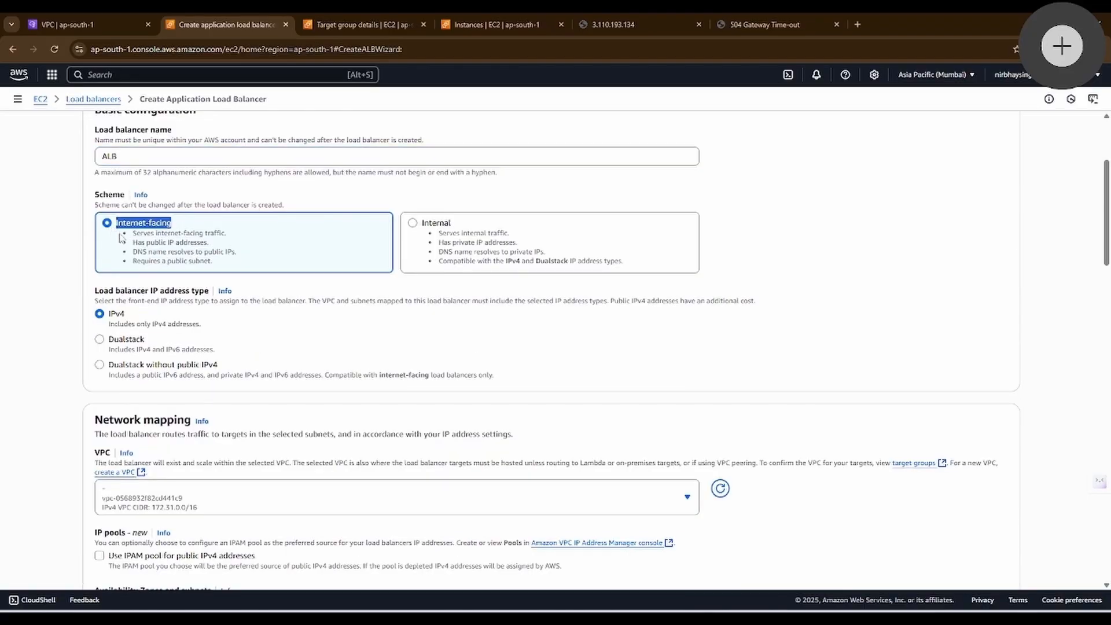
drag(463, 228, 421, 227)
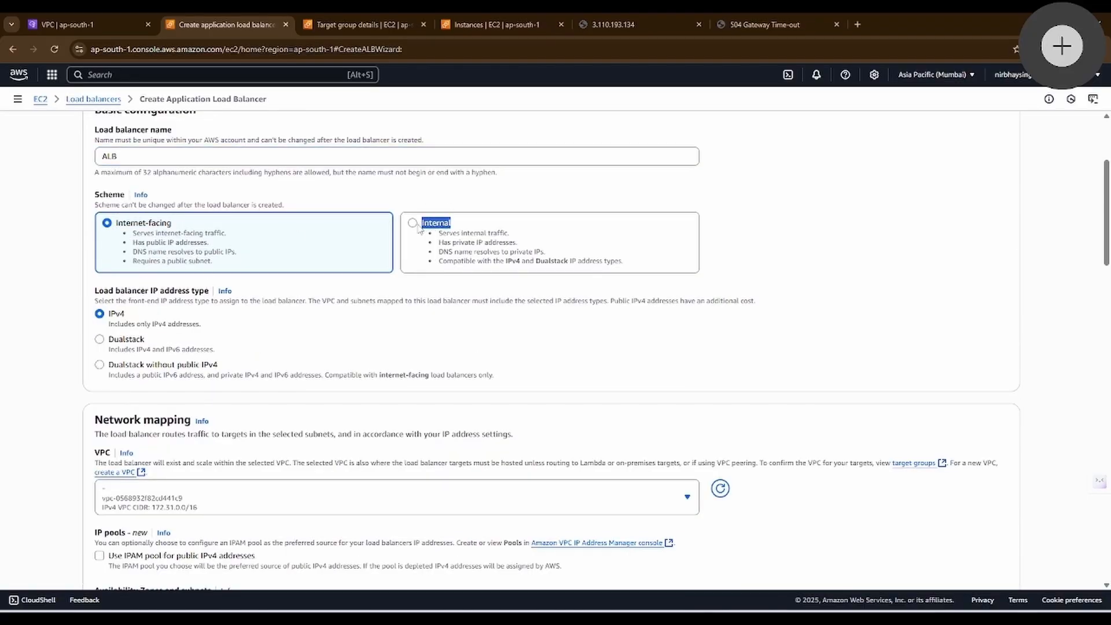
click(107, 223)
Step: Check the path from the user to the ALB in the draw.io diagram, and return to the load balancer form
key(alt+Tab)
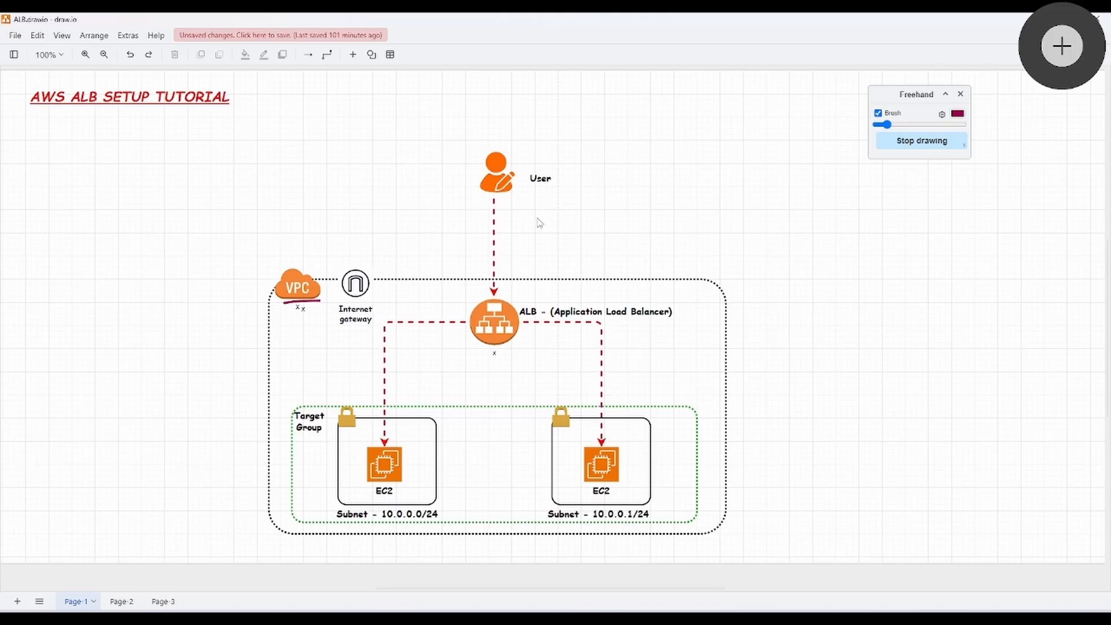
mouse_move(527, 197)
mouse_down()
mouse_move(518, 241)
mouse_move(544, 225)
mouse_up()
key(alt+Tab)
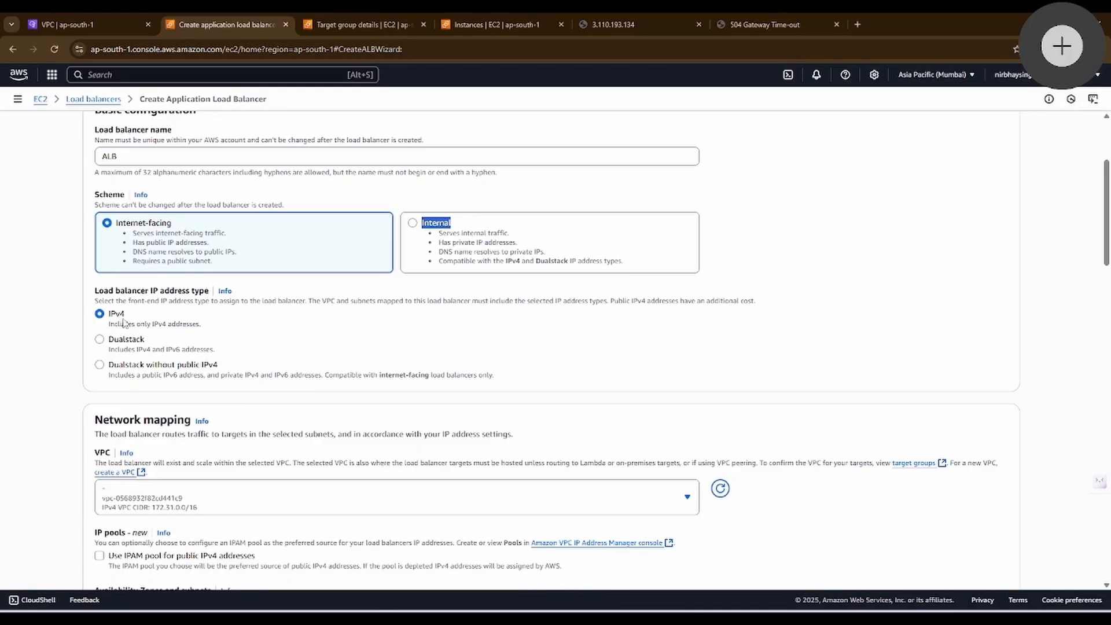
Step: Map the load balancer to Test-vpc, using Subnet-1a in ap-south-1a and Subnet-1b in ap-south-1b
scroll(123, 322, down, 2)
click(140, 380)
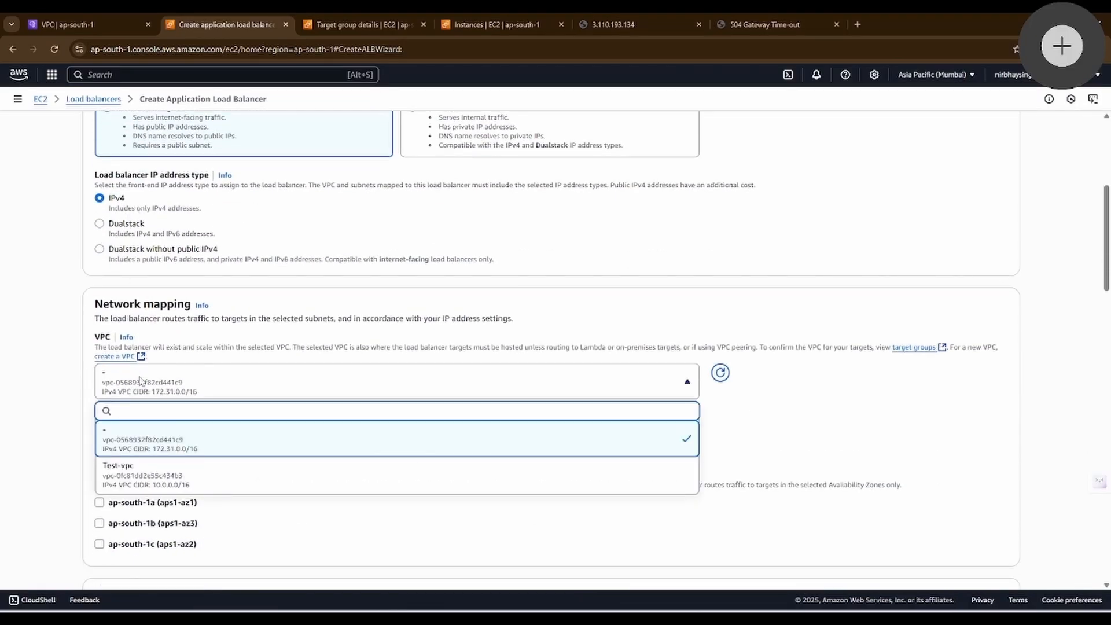
click(153, 473)
scroll(145, 362, down, 2)
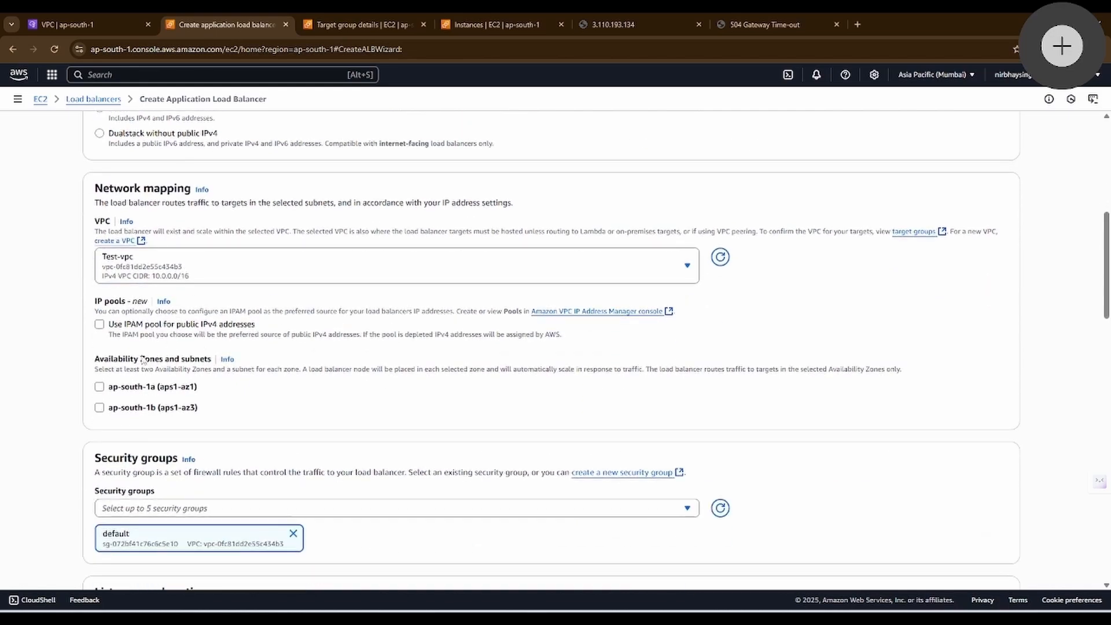
click(99, 387)
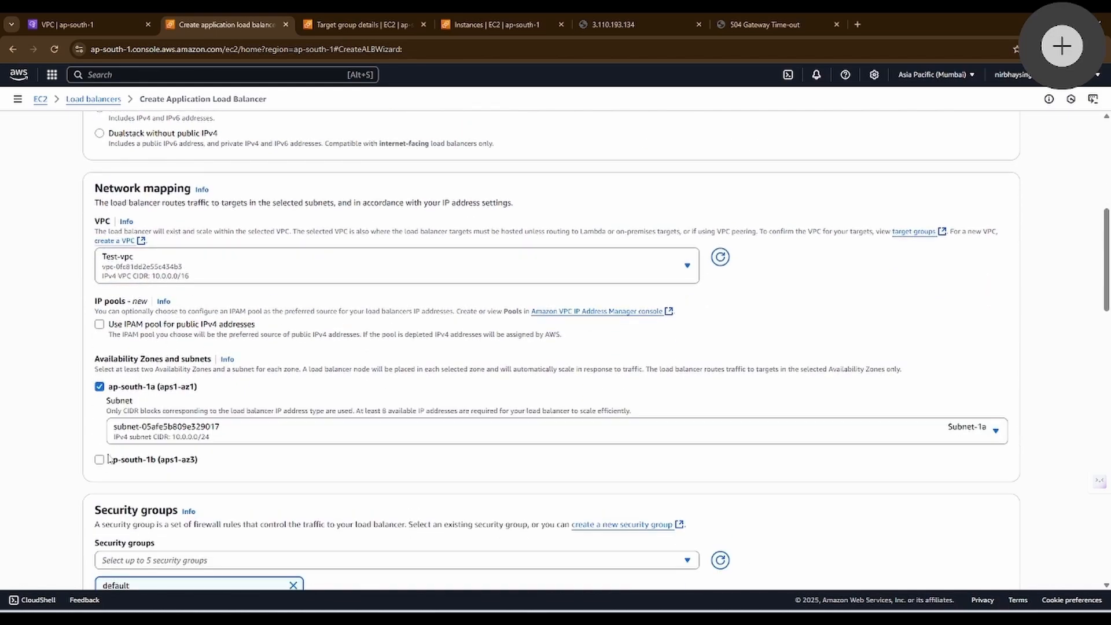
click(100, 460)
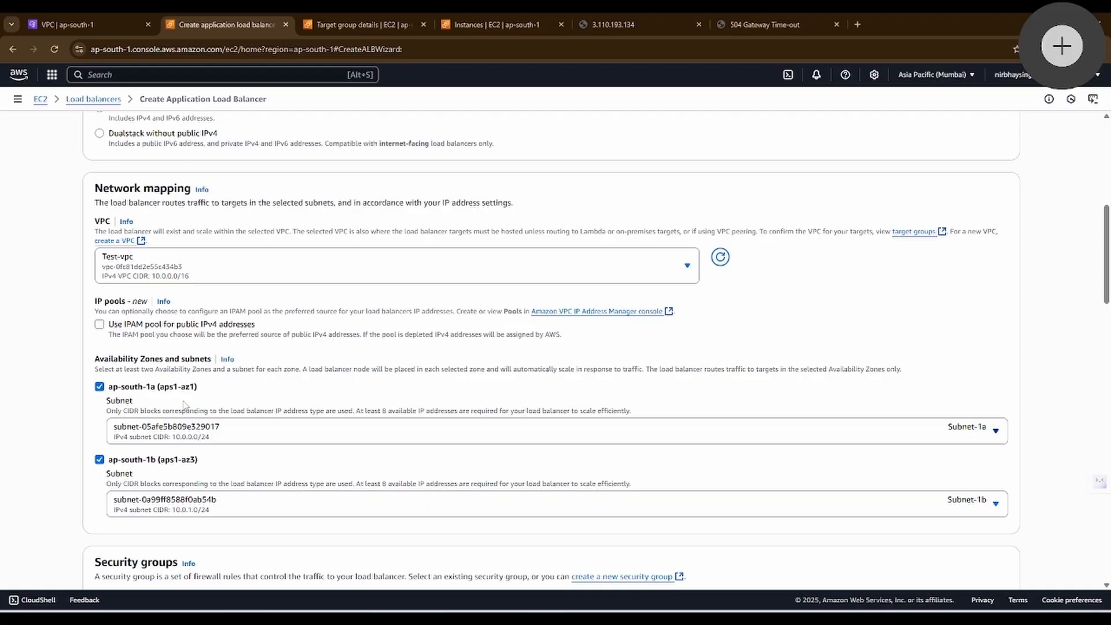
Step: Start a new security group named test-sg-alb, with test-sg-alb as its description and Test-vpc as its VPC
scroll(132, 347, down, 4)
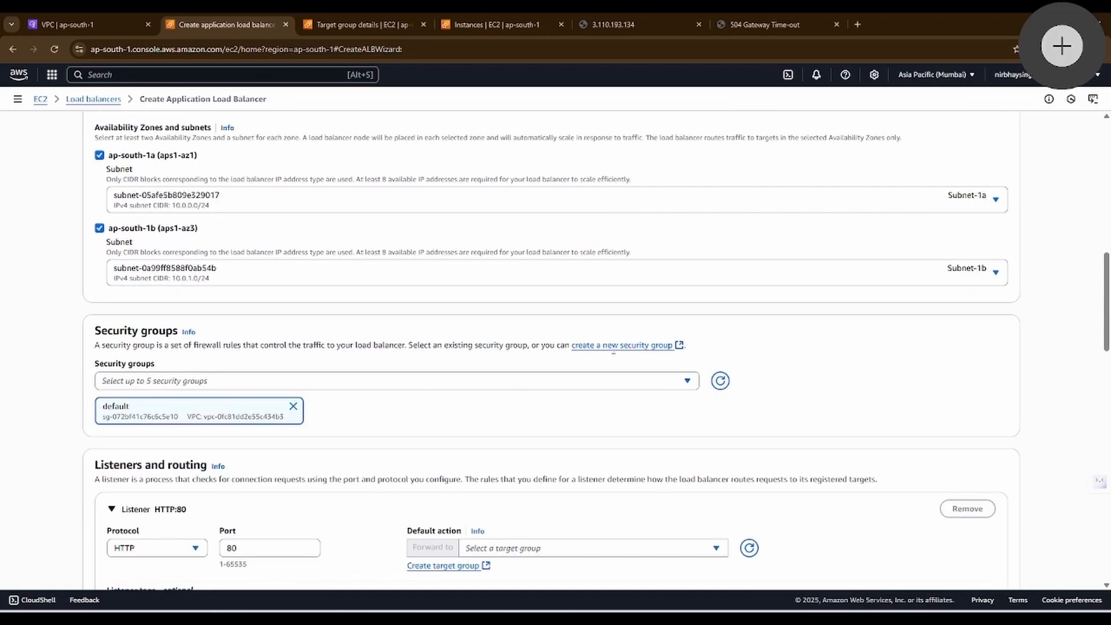
click(610, 350)
click(201, 219)
text(test-sg-alb)
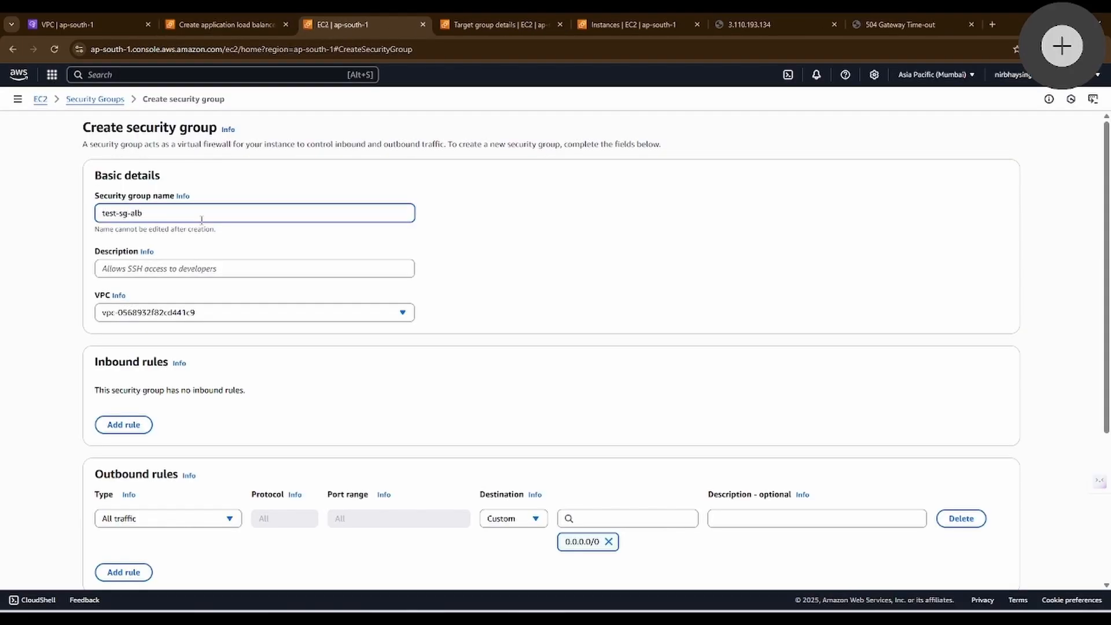
click(199, 269)
text(test-sg-alb)
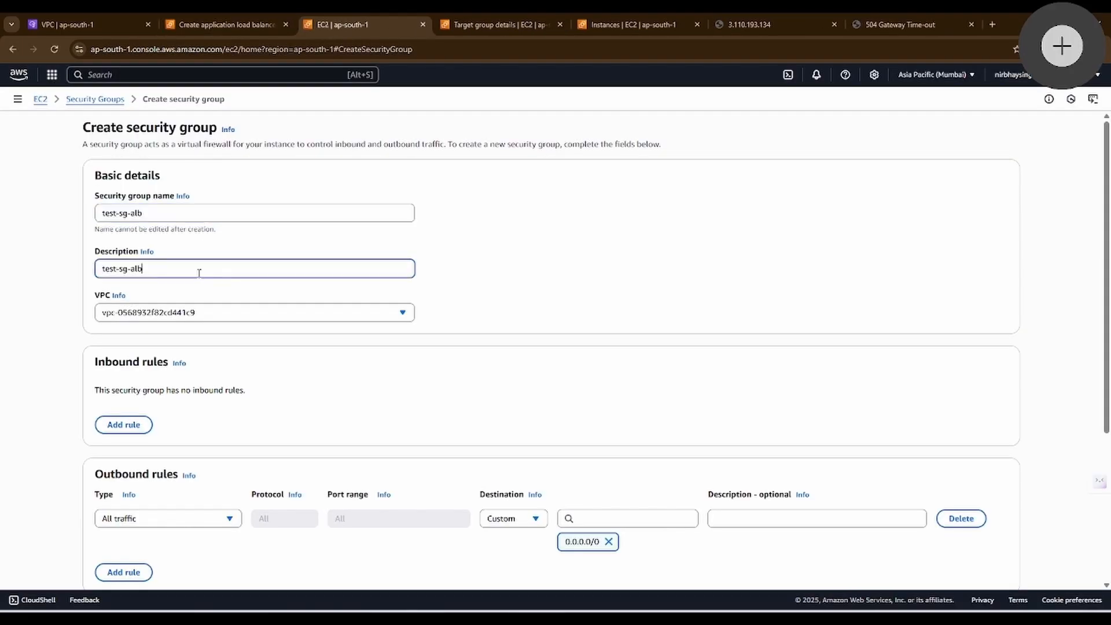
click(182, 309)
click(196, 382)
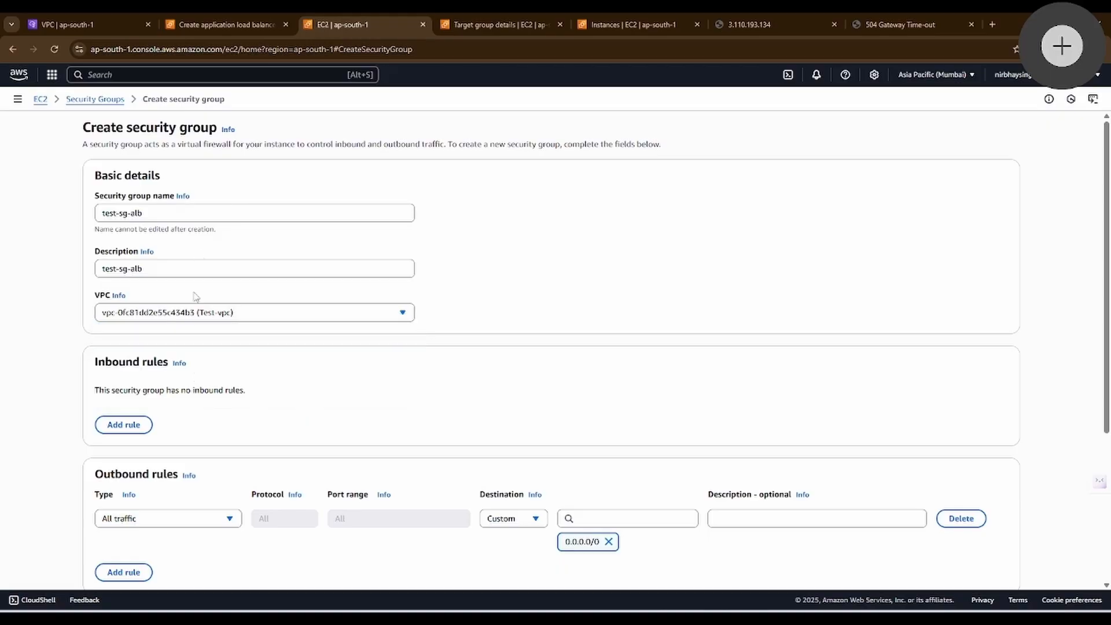
Step: Add an inbound rule to the security group allowing HTTP from Anywhere-IPv4
scroll(133, 347, down, 2)
click(132, 321)
click(145, 290)
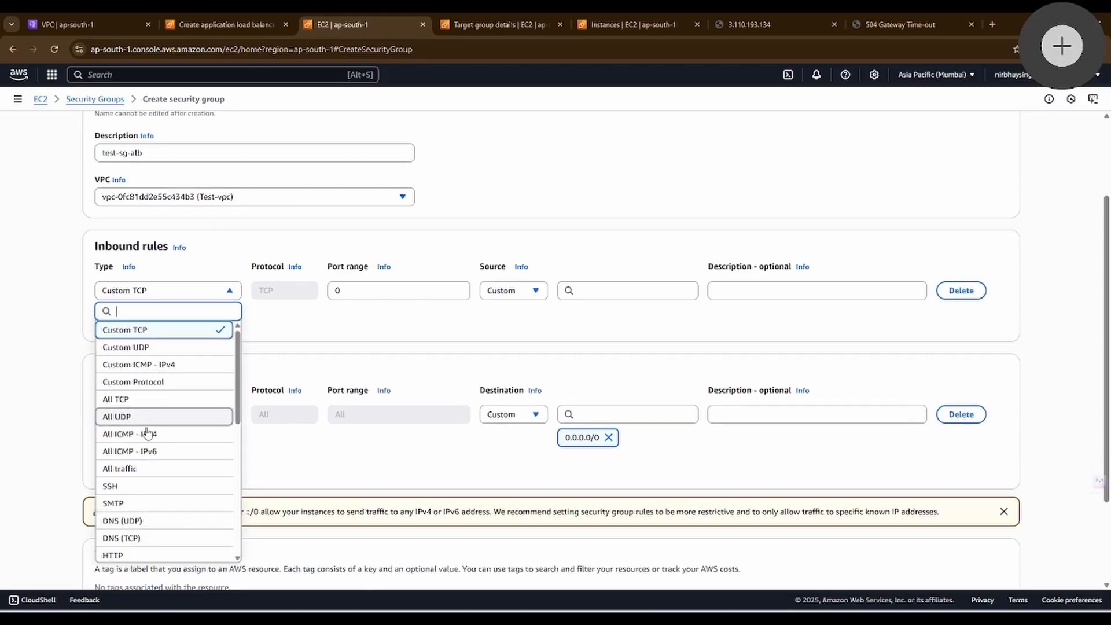
scroll(130, 501, down, 1)
click(113, 497)
click(502, 290)
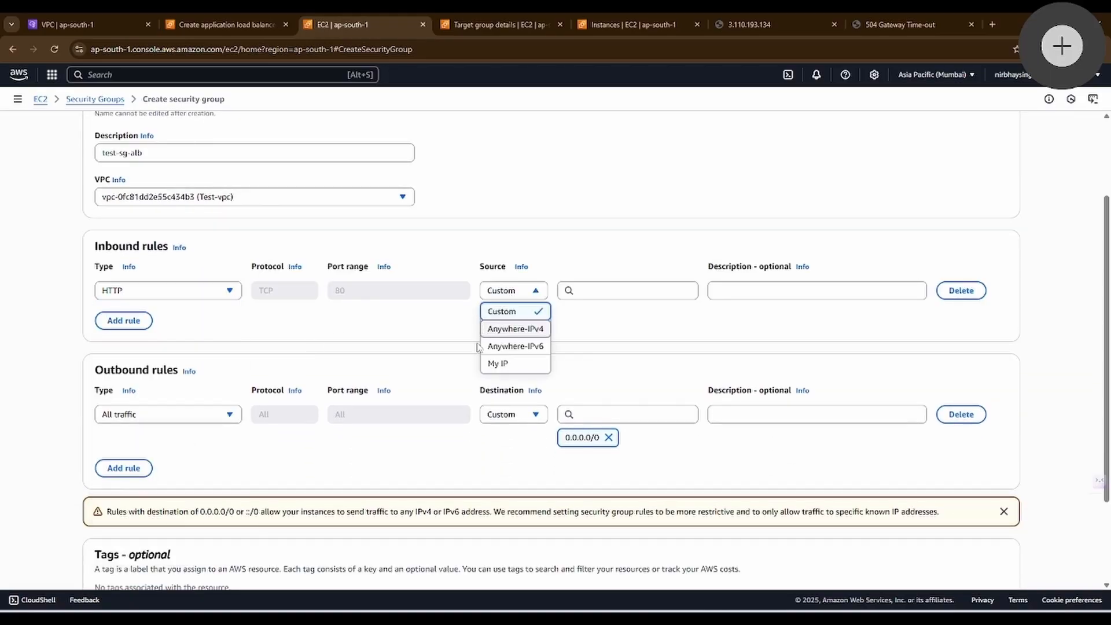
click(515, 329)
Step: Describe the inbound HTTP rule as "forall request" and create the security group
click(793, 291)
text(forall reques)
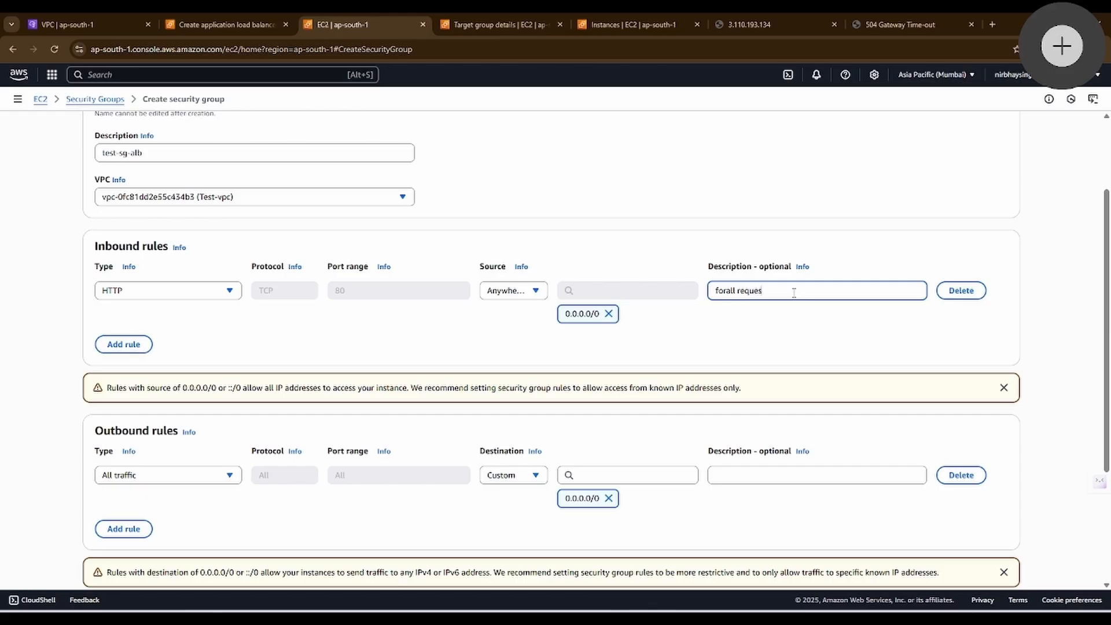
text(t)
scroll(794, 292, down, 5)
click(967, 543)
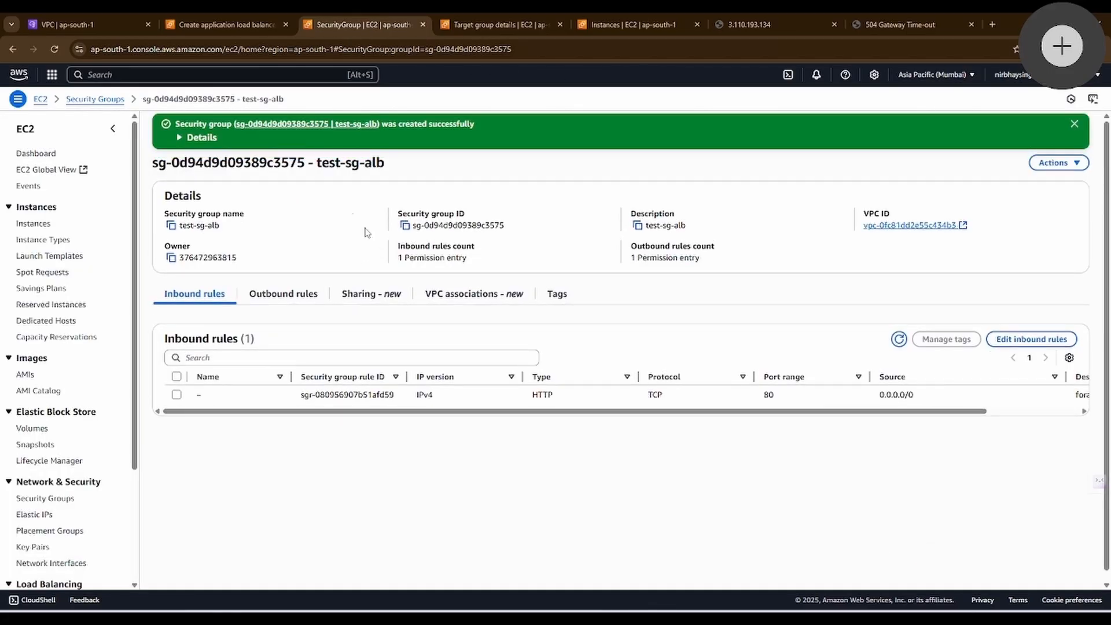
Step: Return to the load balancer setup and add test-sg-alb to its selected security groups
drag(387, 165, 322, 164)
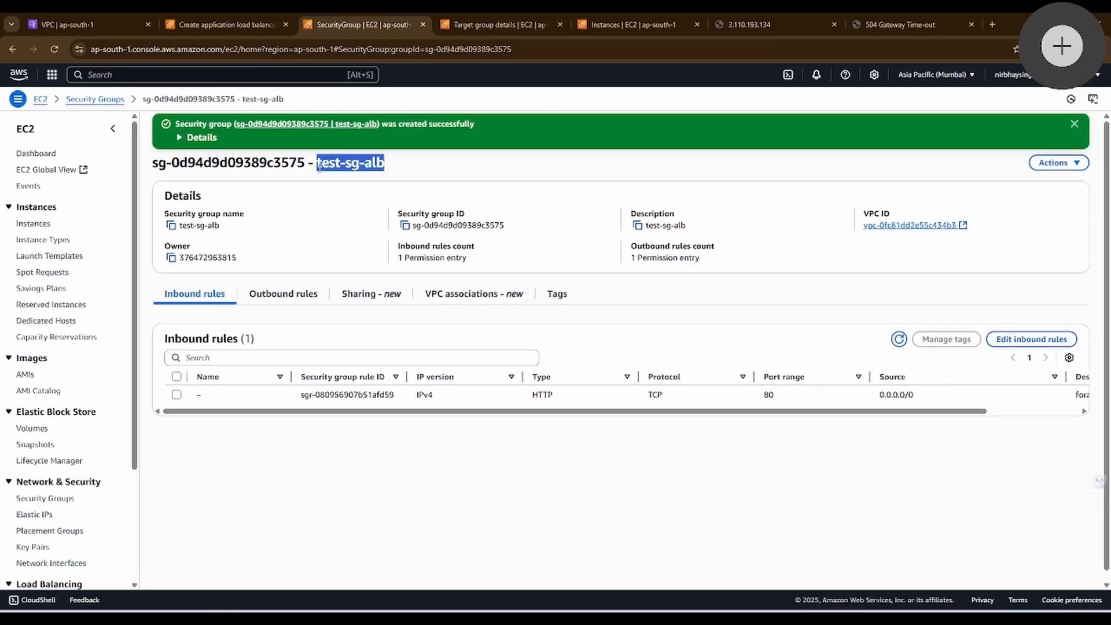
click(225, 25)
click(110, 449)
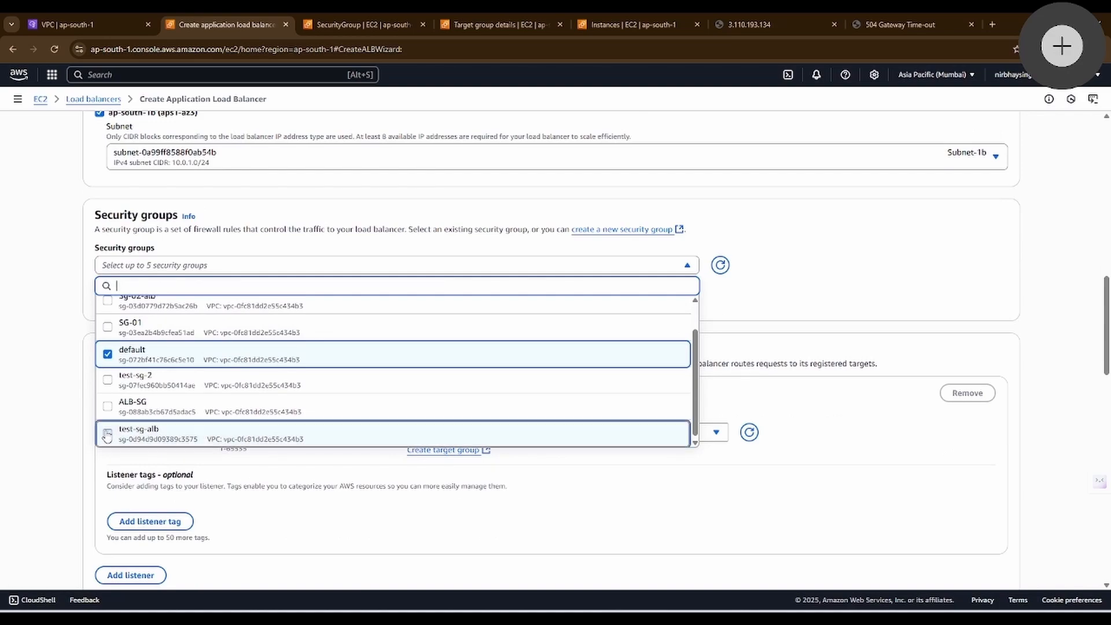
click(107, 437)
click(110, 457)
Step: Inspect the HTTP:80 listener's protocol options, port and available target groups
scroll(110, 360, down, 2)
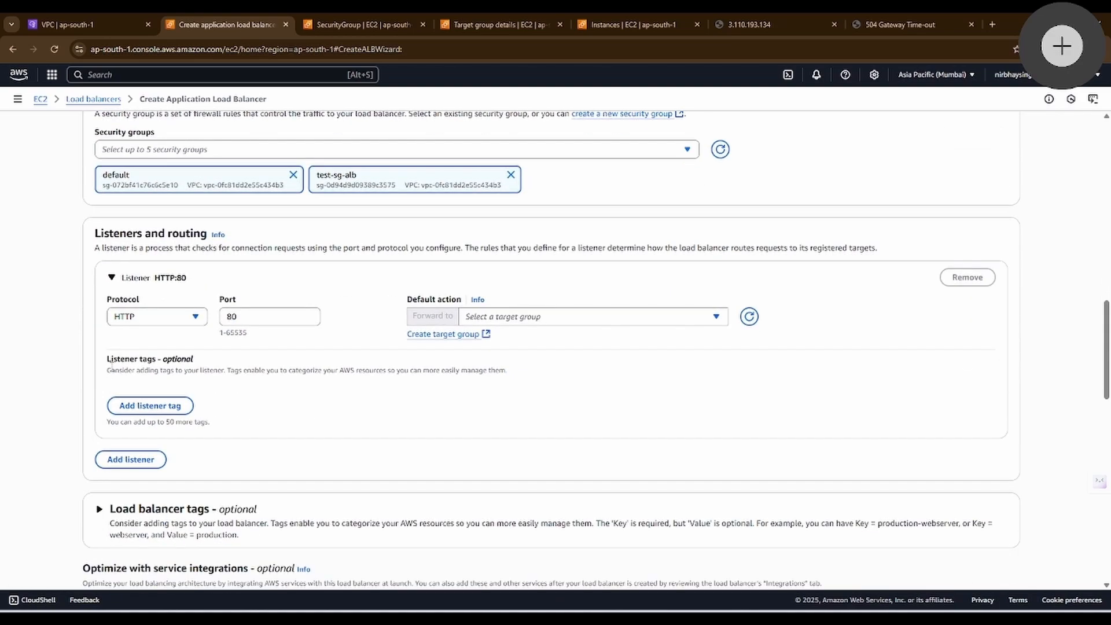
click(155, 320)
drag(269, 317, 232, 313)
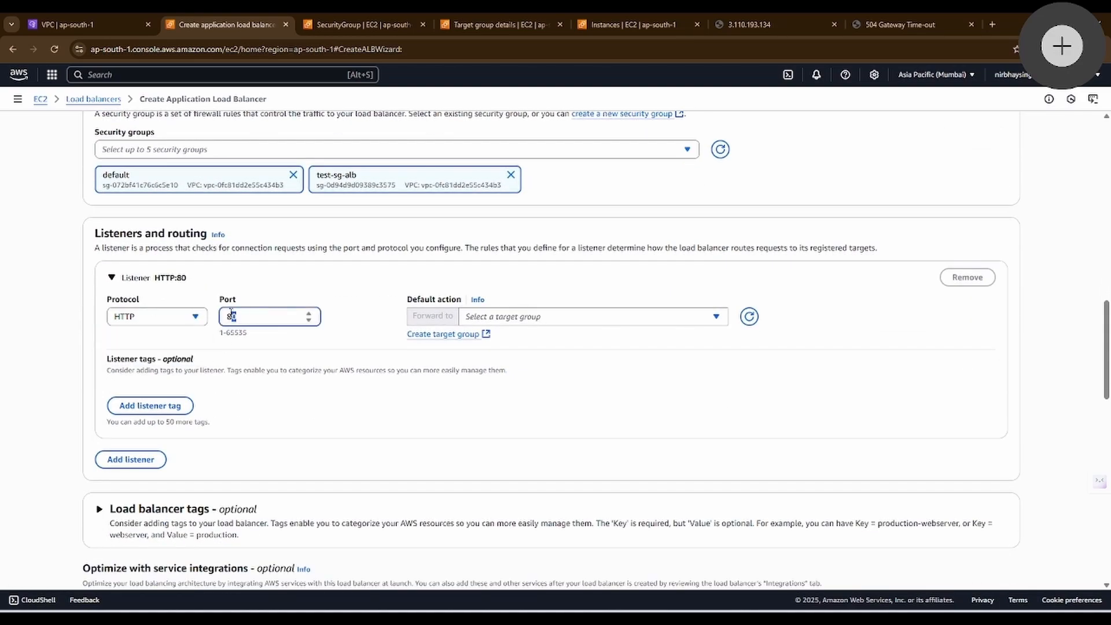
click(176, 317)
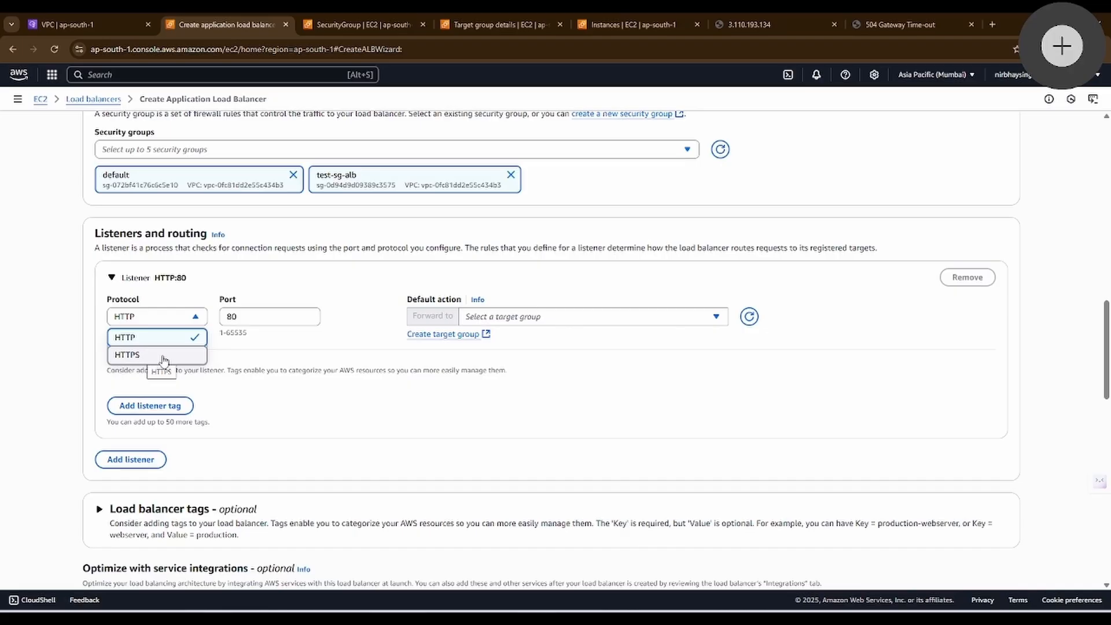
click(324, 347)
click(578, 316)
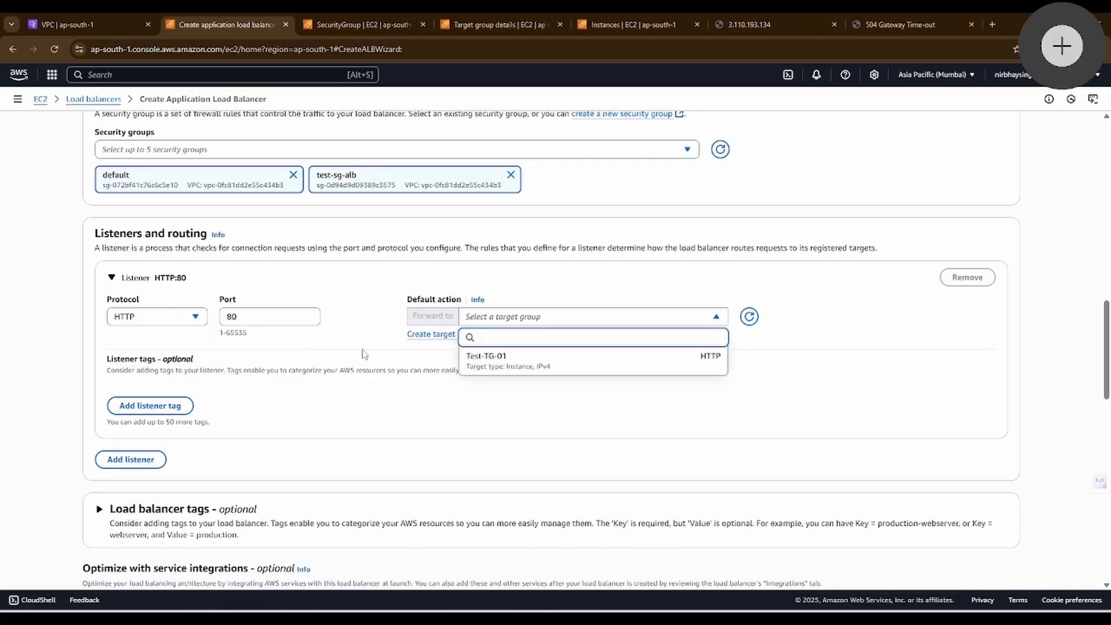
click(377, 313)
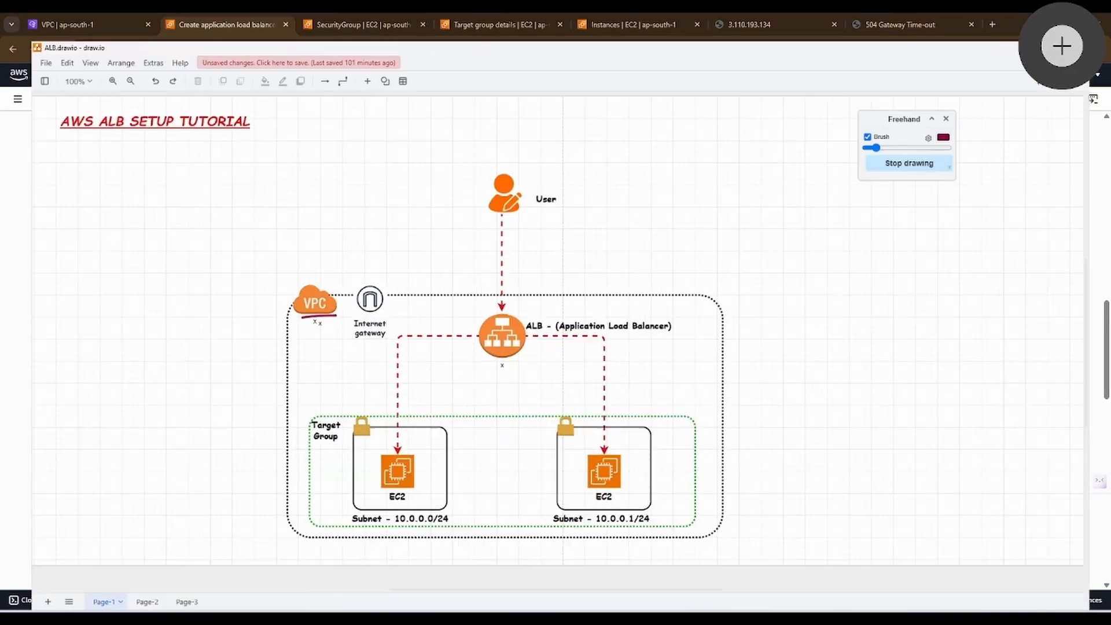
mouse_move(449, 340)
mouse_down()
mouse_move(383, 337)
mouse_move(304, 385)
mouse_move(303, 411)
mouse_up()
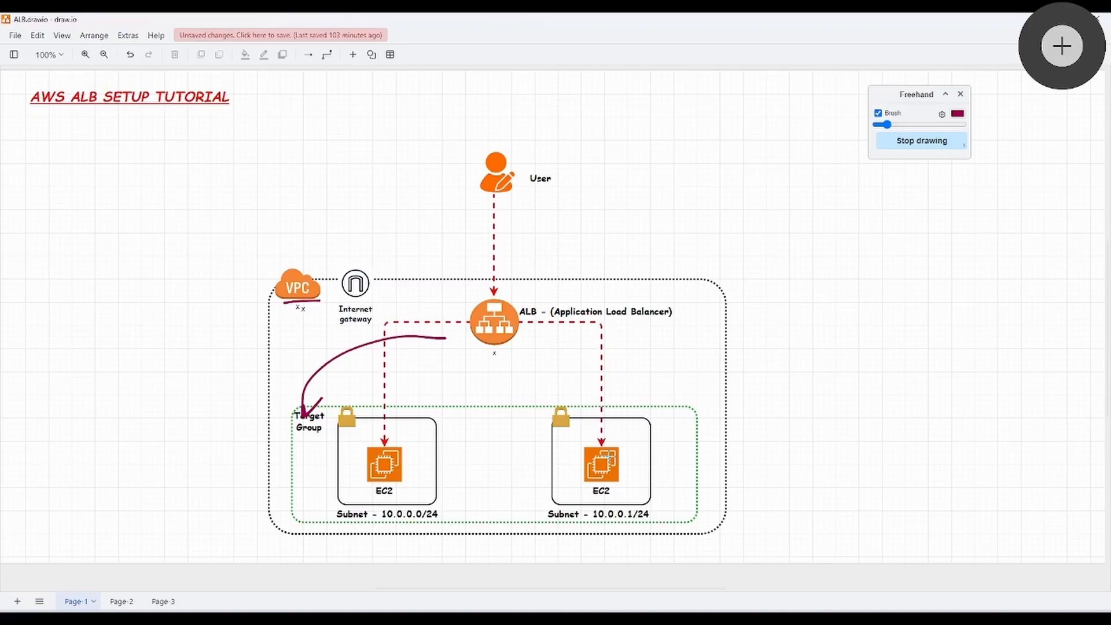
key(ctrl+z)
key(ctrl+z)
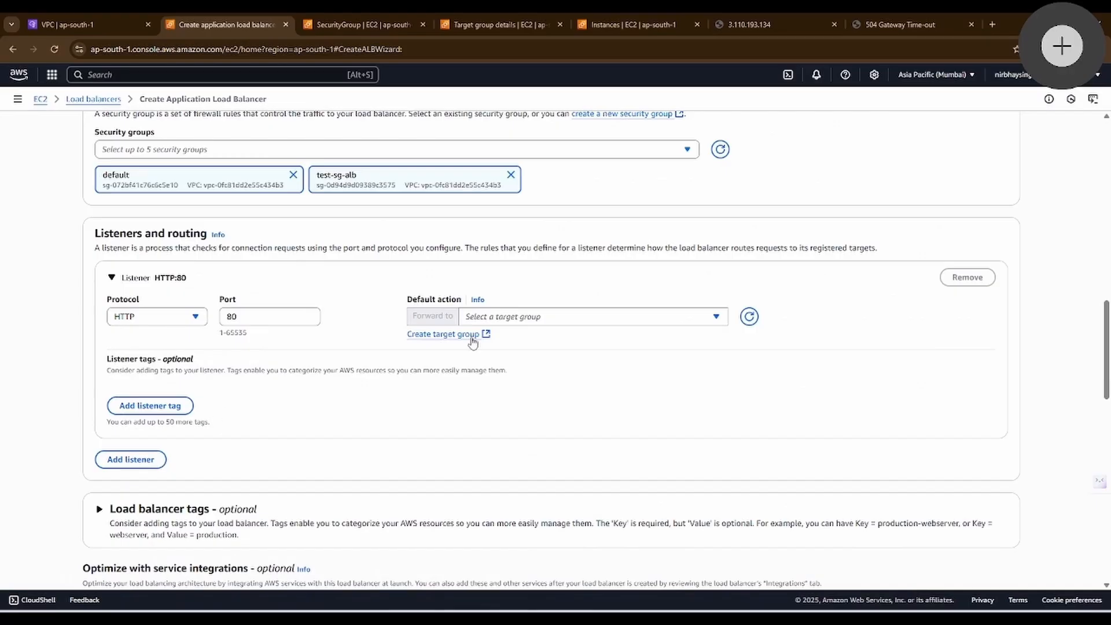
Step: Forward the HTTP:80 listener to target group Test-TG-01 and create the load balancer
click(514, 316)
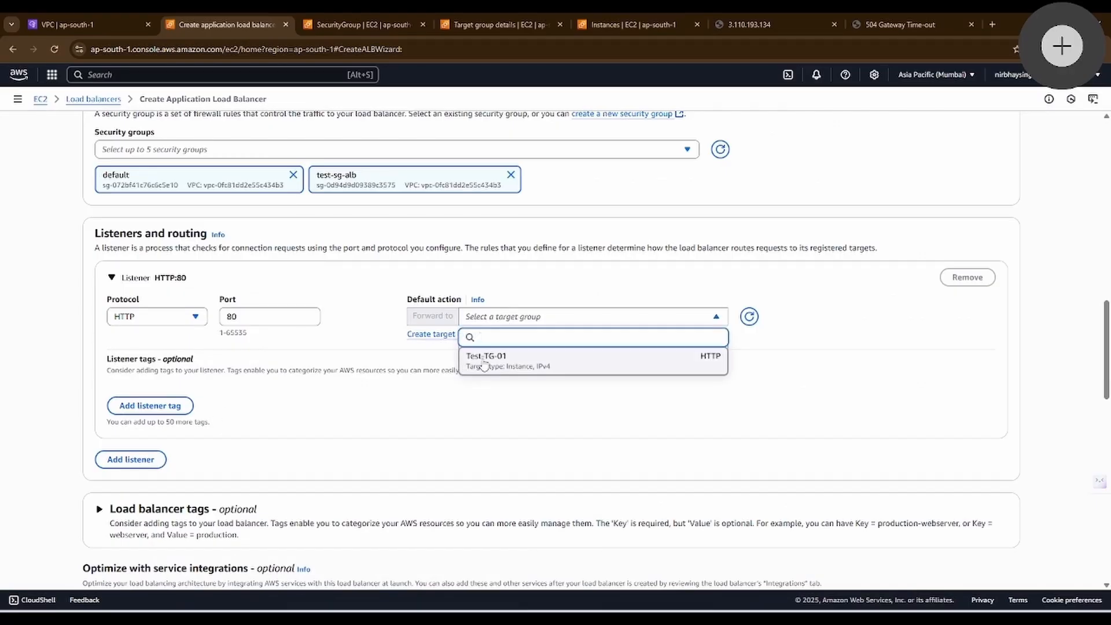
click(484, 359)
scroll(483, 363, down, 10)
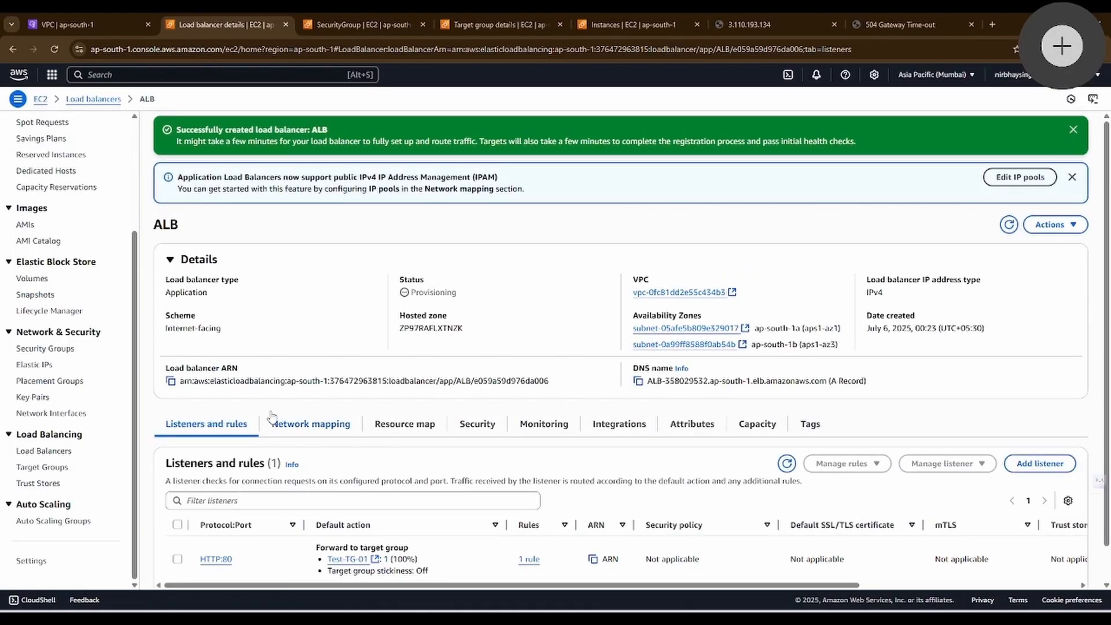
Step: Check the provisioning status of the new load balancer
drag(470, 299, 411, 293)
click(477, 301)
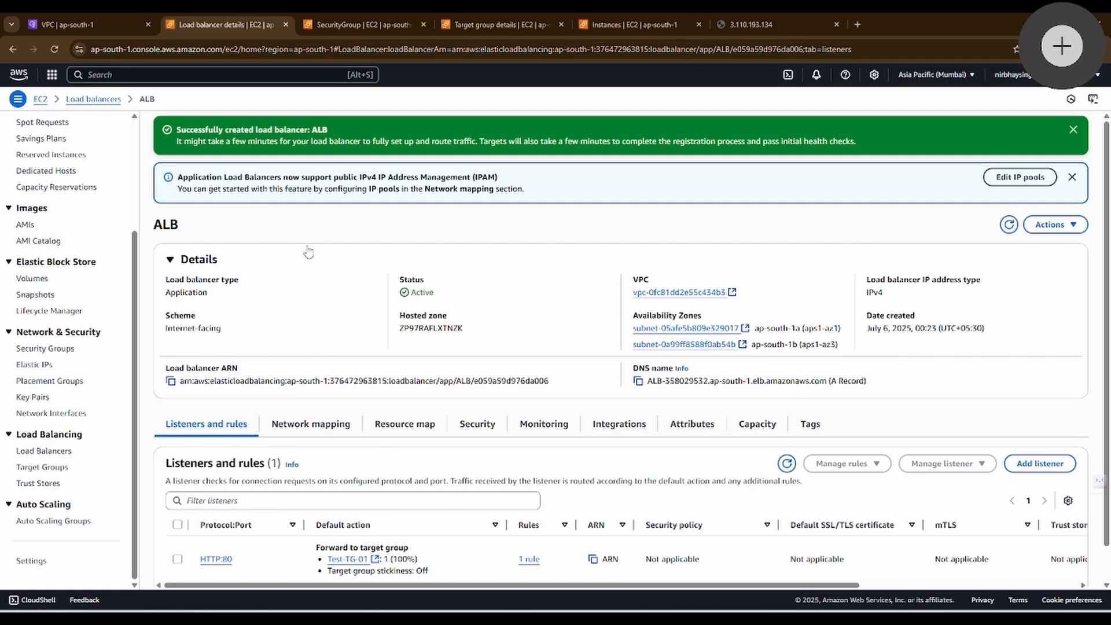
click(318, 255)
click(367, 254)
drag(439, 299, 398, 276)
click(489, 289)
Step: Reload the web page served directly at 3.110.193.134 and review the target health of Test-TG-01 and the load balancer's details
click(758, 25)
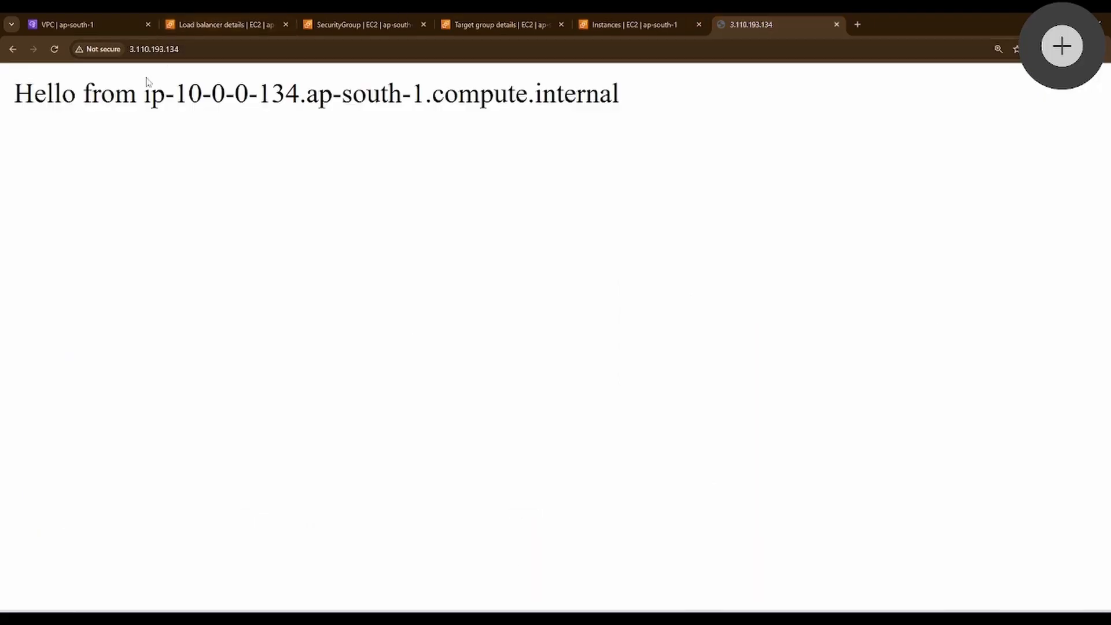
click(53, 50)
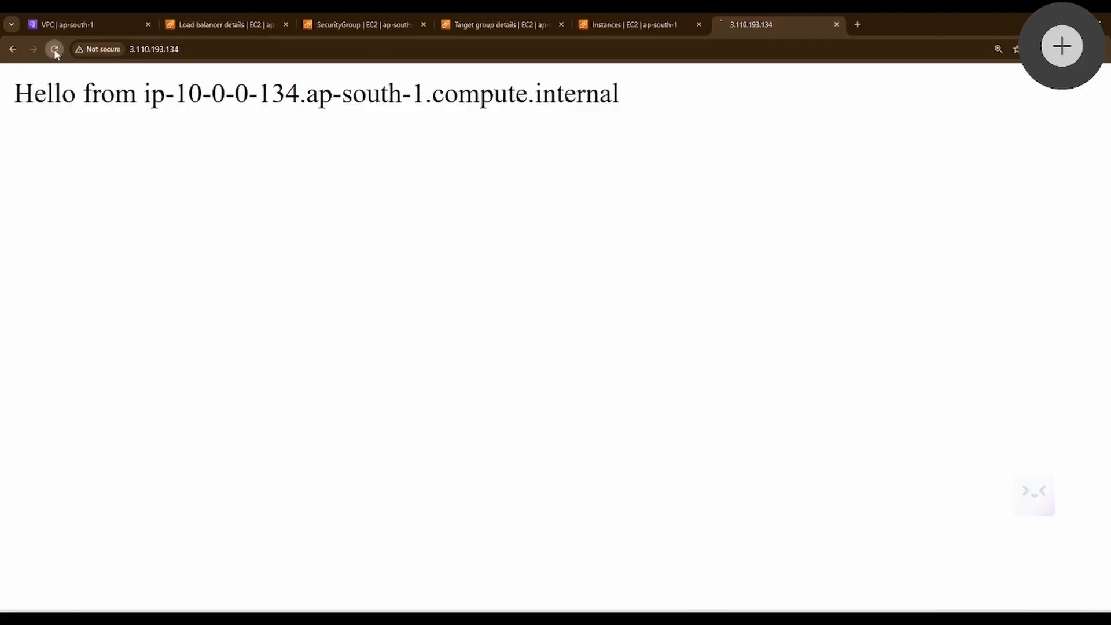
click(517, 20)
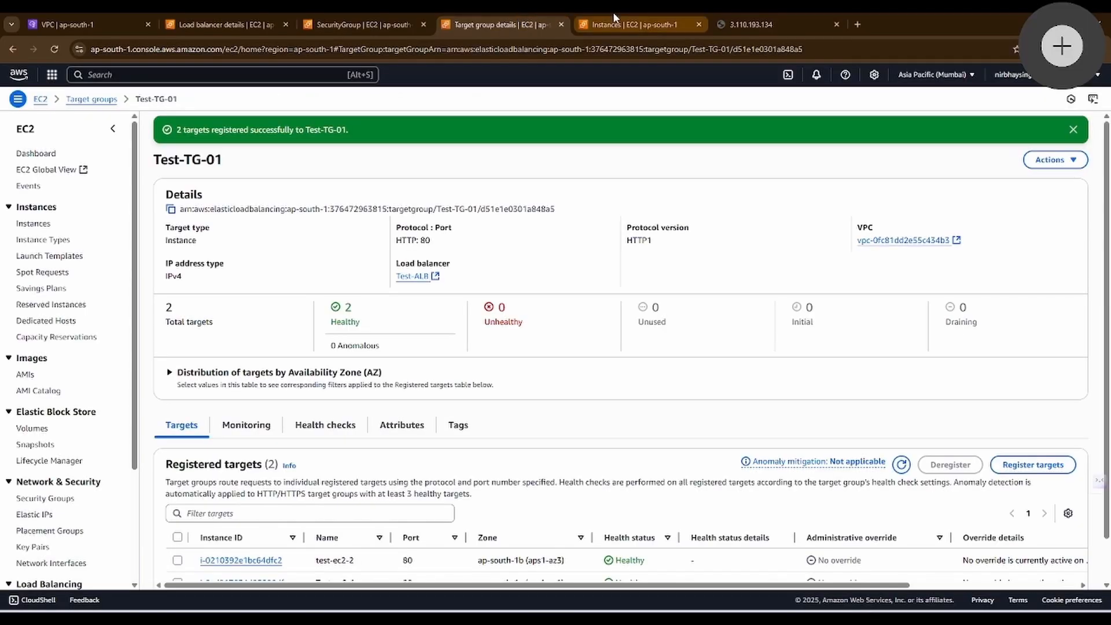
click(237, 23)
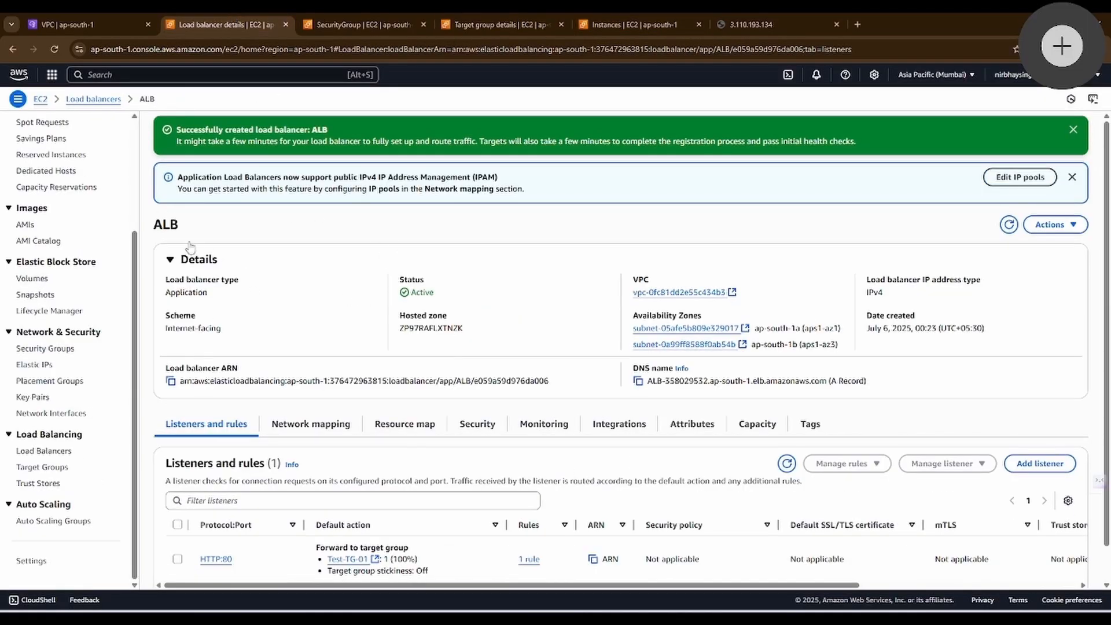
Step: Open the test-sg-01 security group attached to the Test-ec2-1 instance in a separate browser tab
click(627, 23)
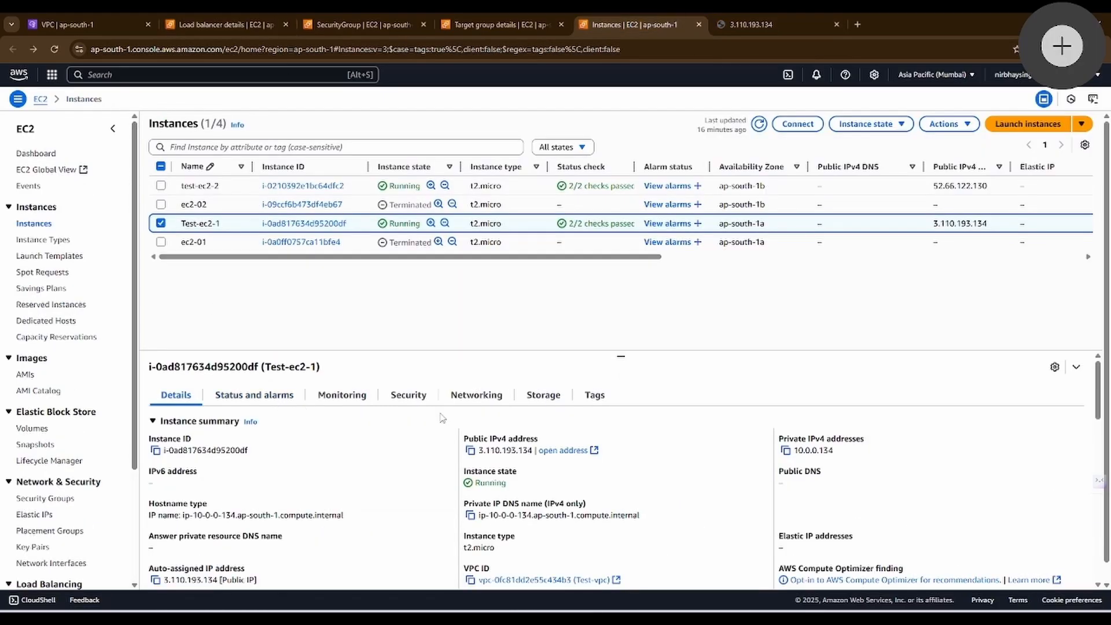
click(414, 399)
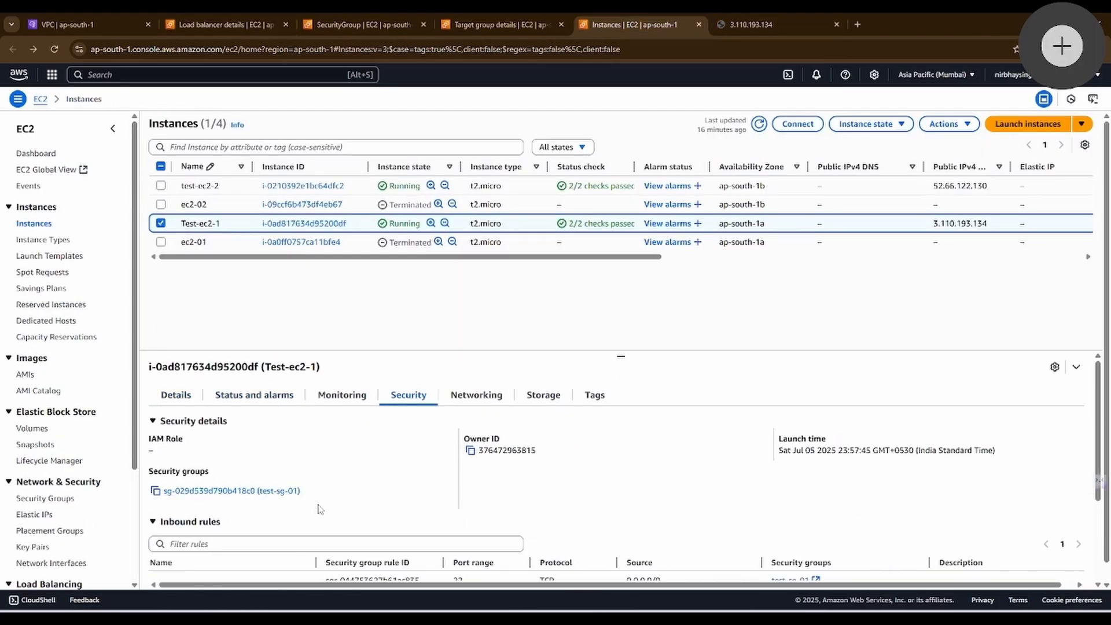
right_click(211, 490)
click(255, 338)
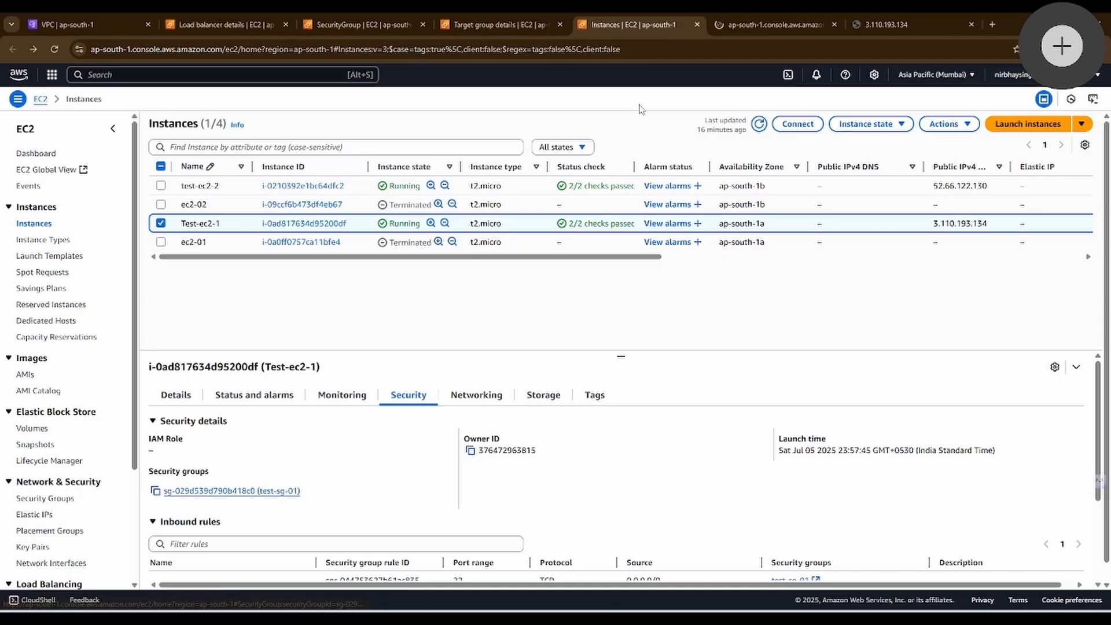
click(735, 26)
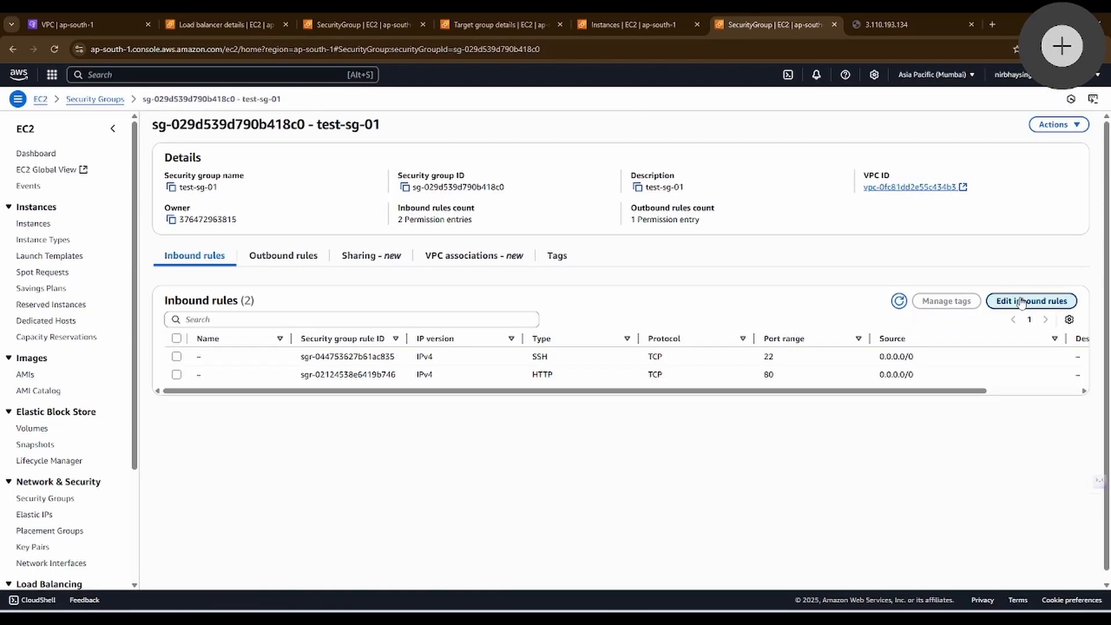
Step: Remove the HTTP rule from the inbound rules of test-sg-01
click(1032, 300)
click(349, 245)
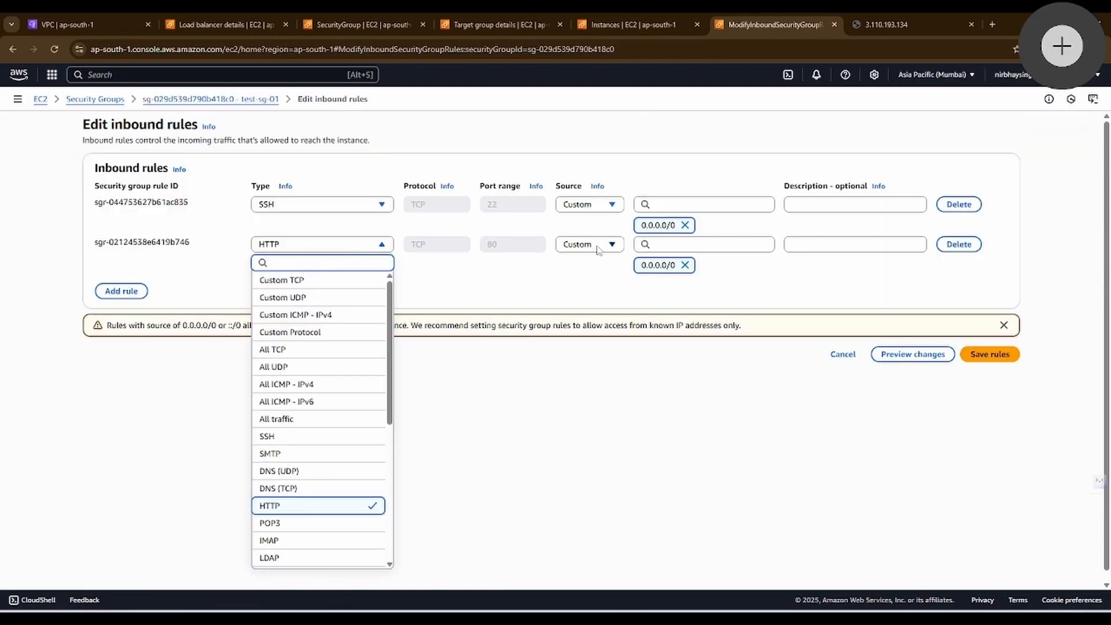
click(959, 244)
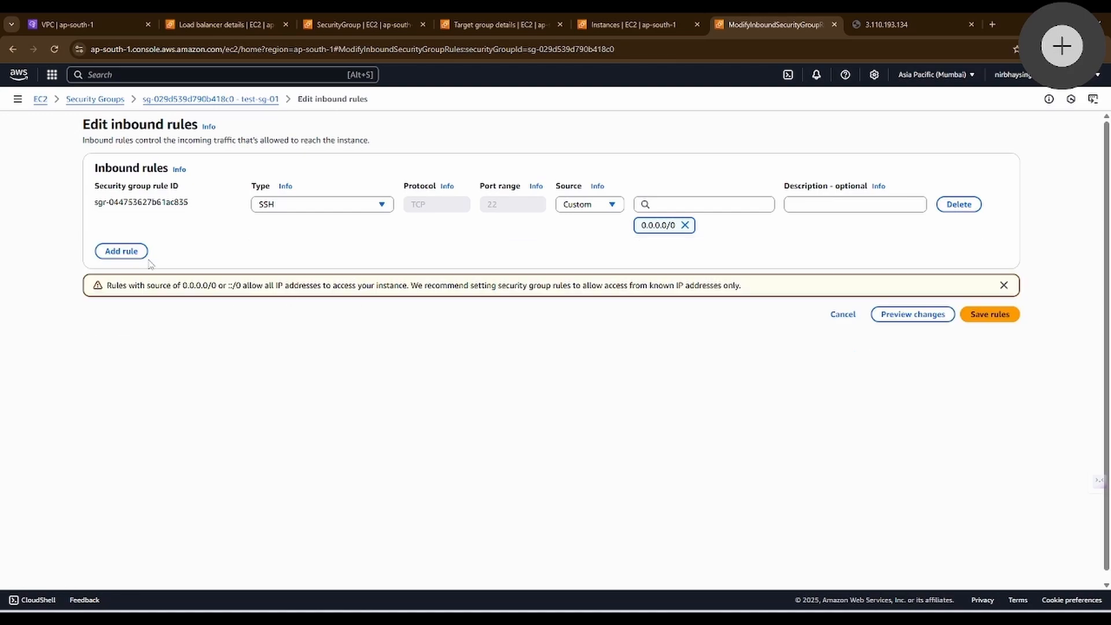
Step: Add a new HTTP inbound rule to test-sg-01 and browse the security groups available as its custom source
click(141, 252)
click(367, 246)
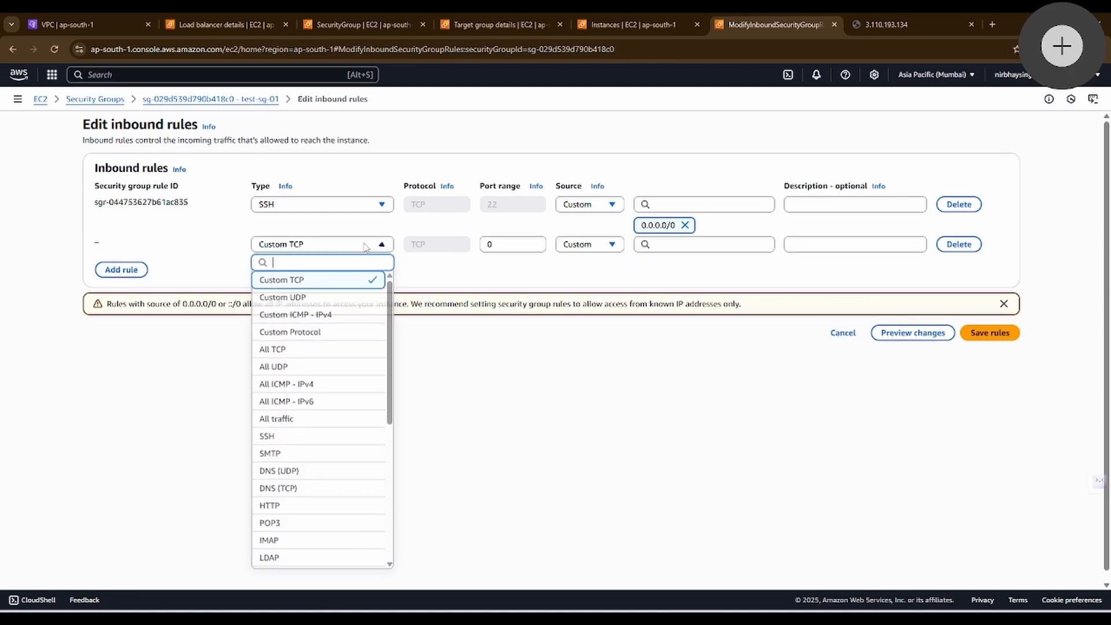
click(278, 506)
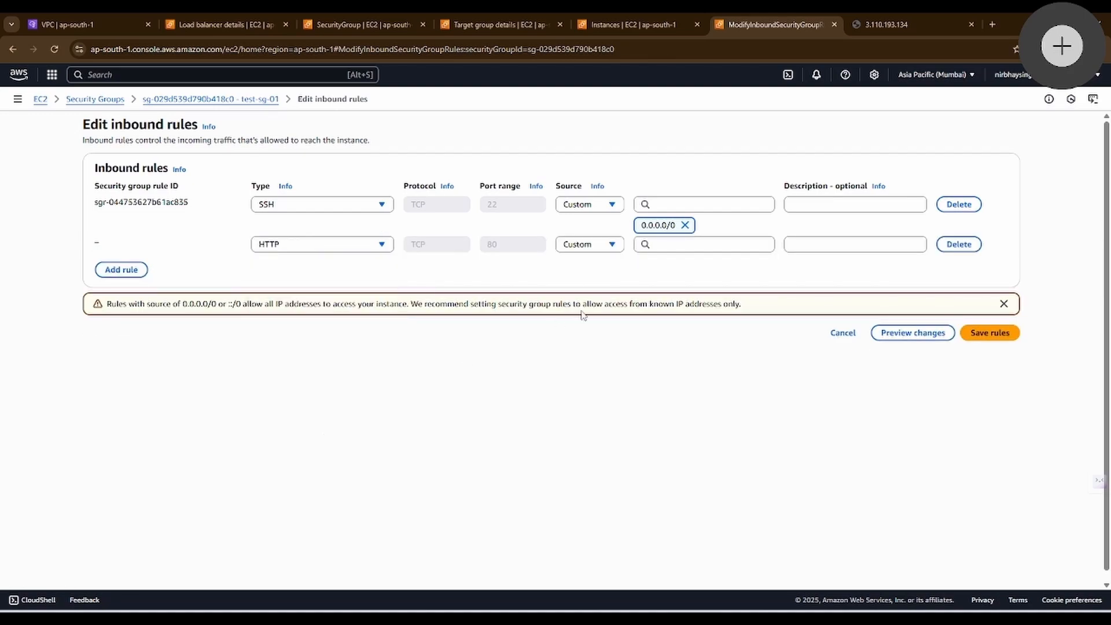
click(685, 244)
scroll(687, 474, down, 1)
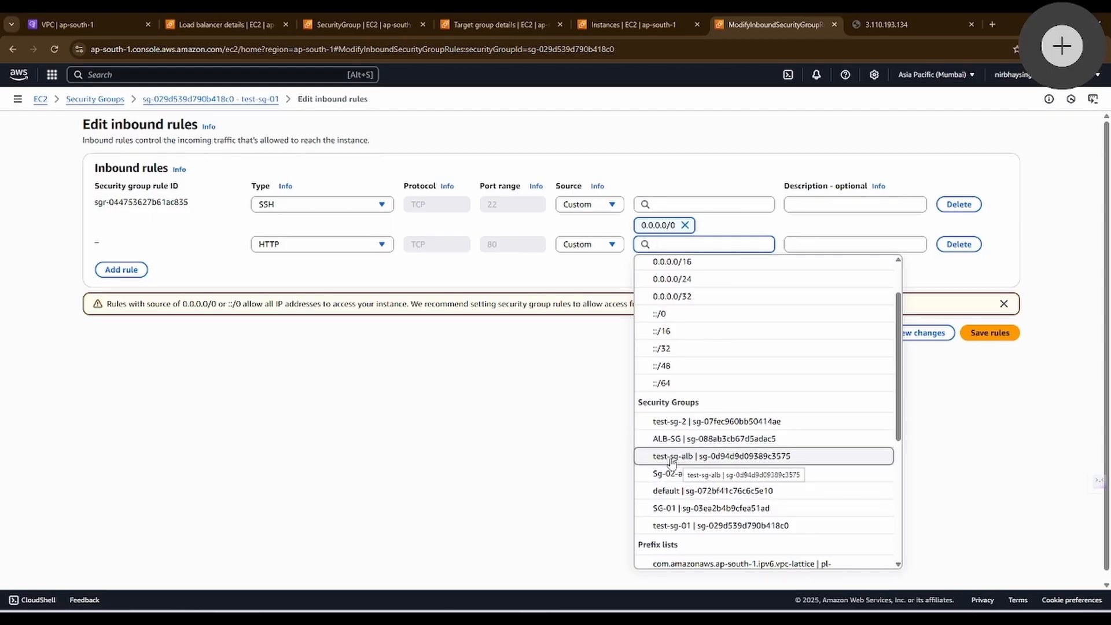
Step: Look up which security groups are attached to the ALB load balancer
click(357, 21)
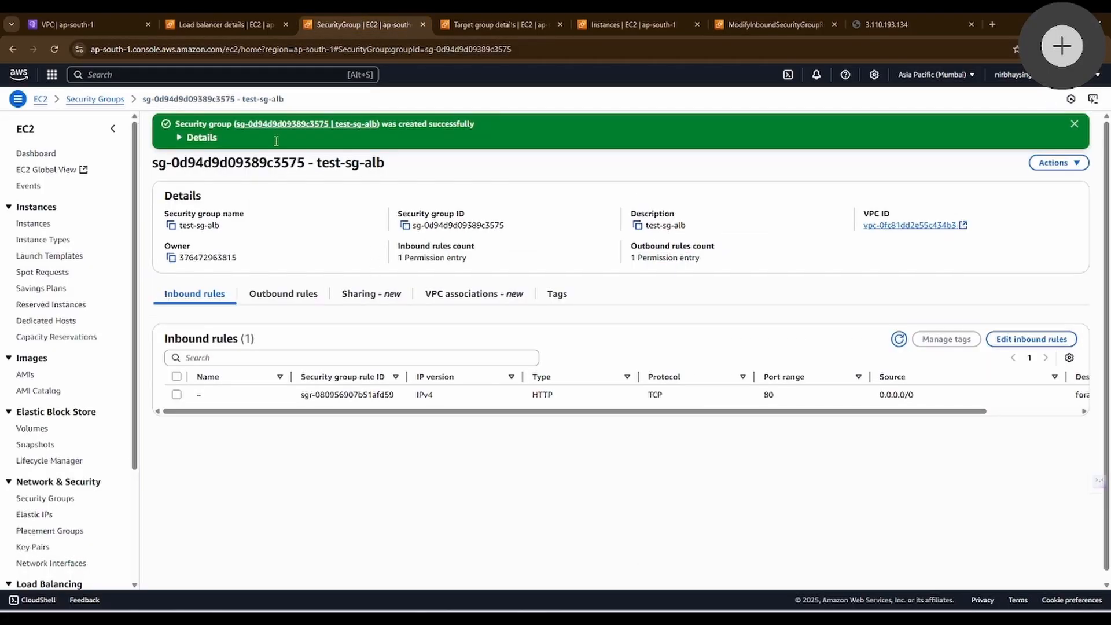
click(222, 24)
click(497, 432)
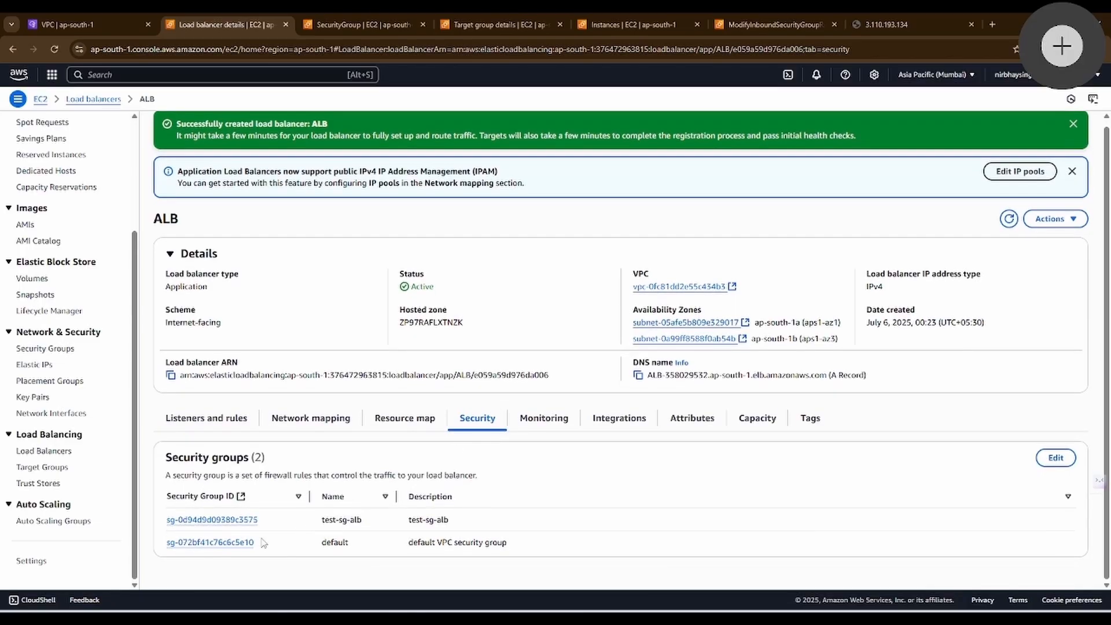
drag(489, 524, 392, 527)
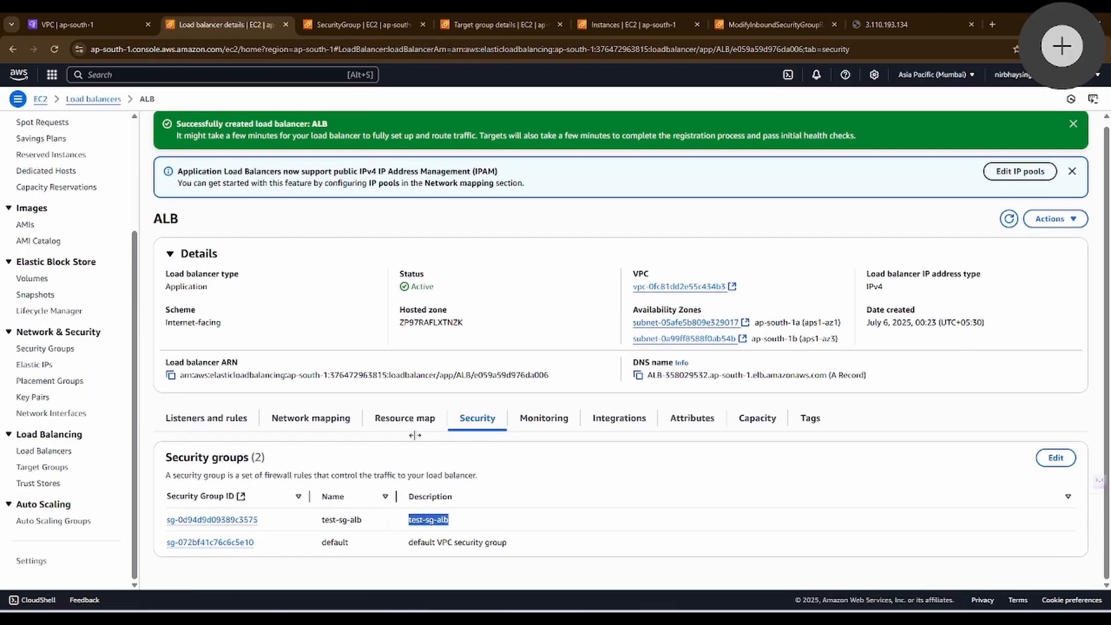
click(623, 22)
Step: Set the new HTTP rule's source to security group test-sg-alb and save the inbound rules of test-sg-01
click(774, 24)
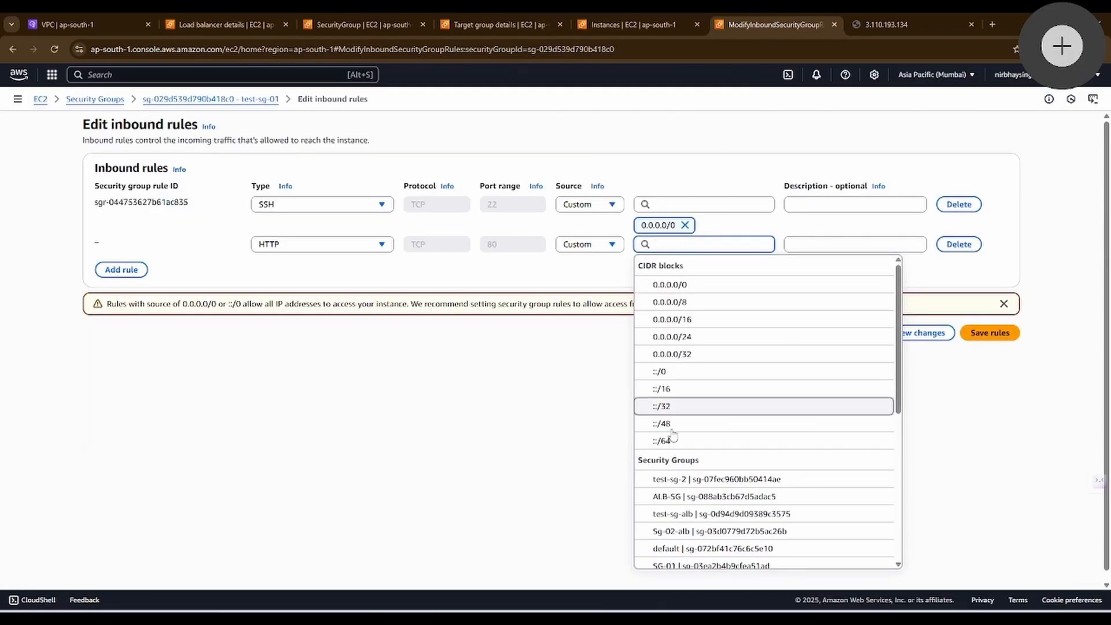
click(717, 514)
click(989, 353)
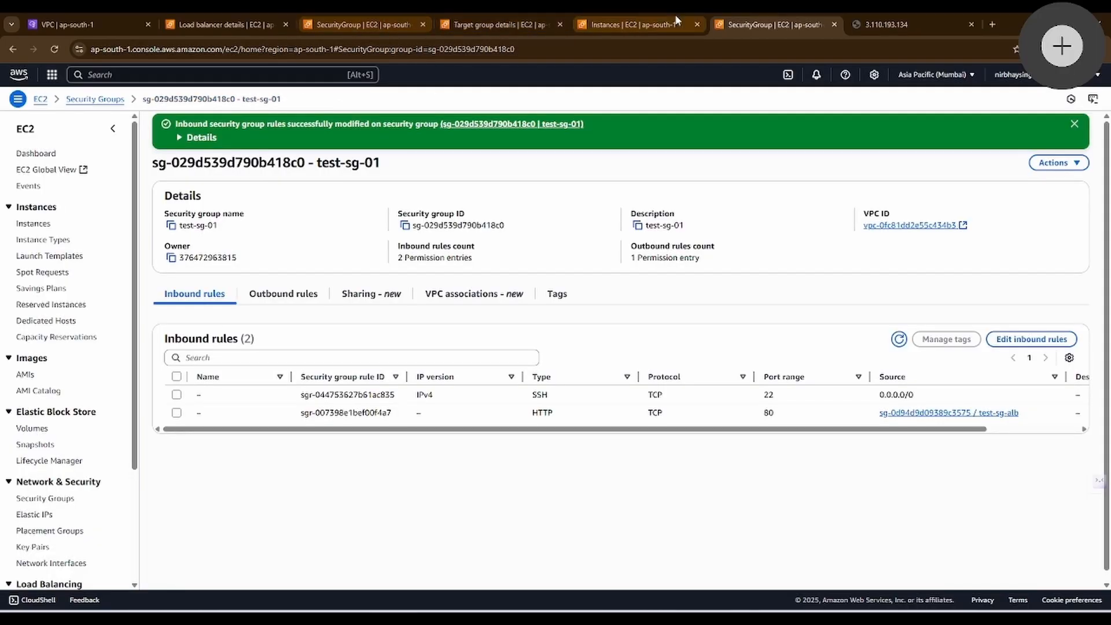
Step: Open the test-ec2-2 instance's security group, test-sg-2, in a separate browser tab and start editing its inbound rules
click(658, 23)
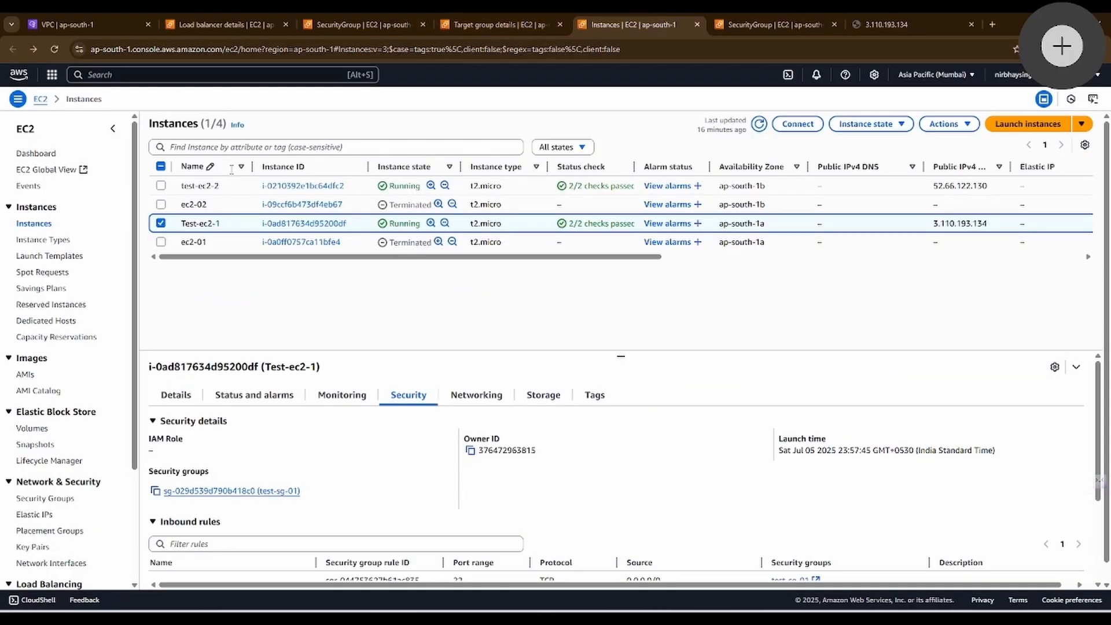
click(161, 185)
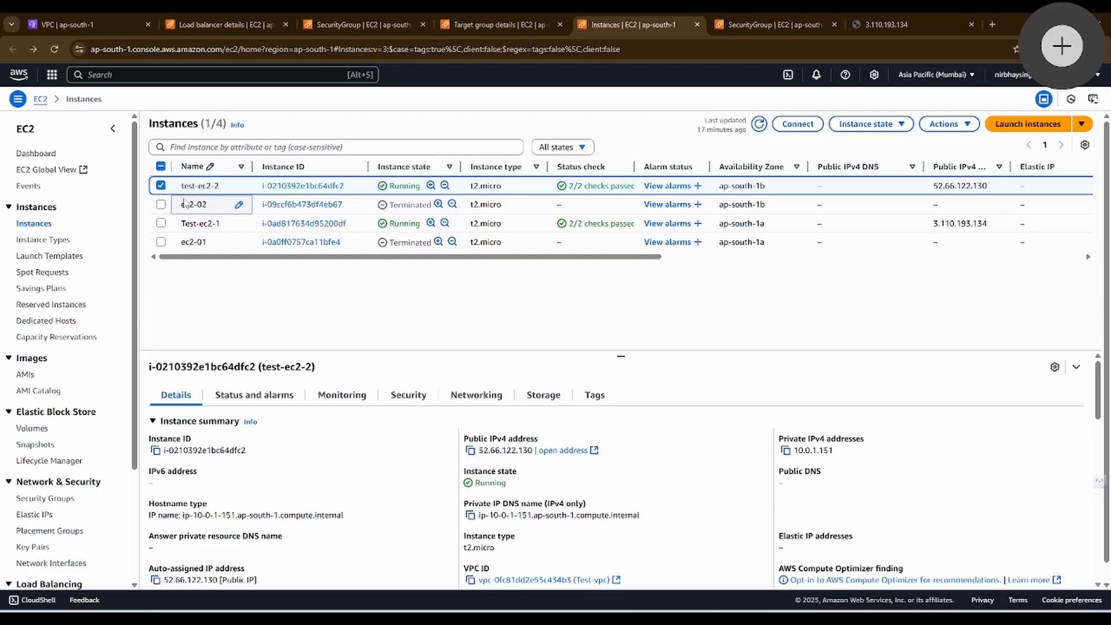
click(436, 395)
right_click(232, 491)
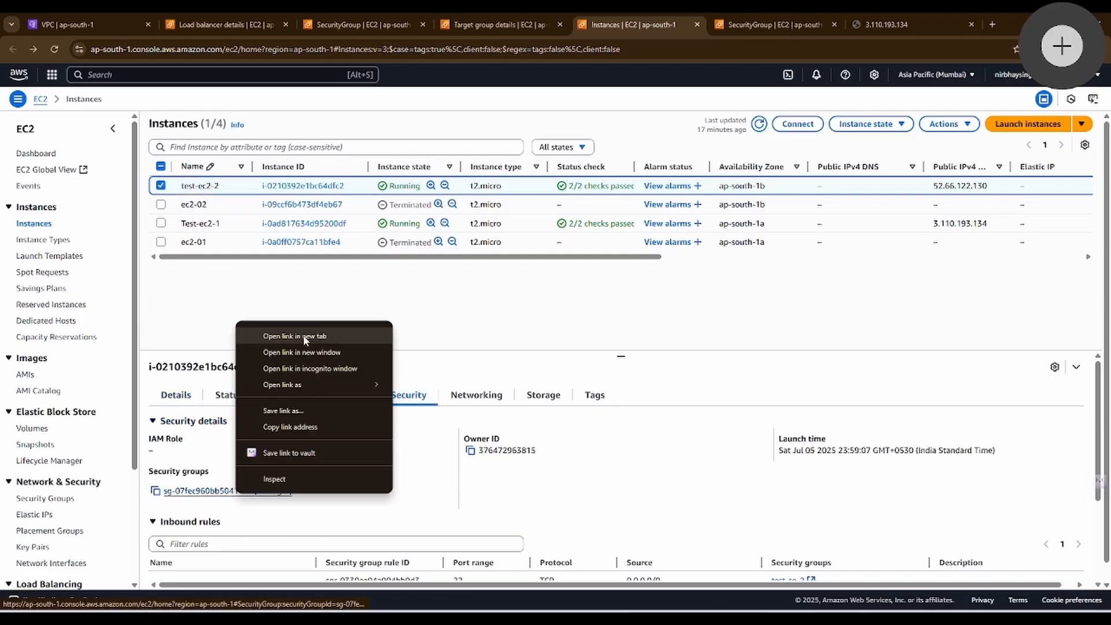
click(267, 331)
click(665, 22)
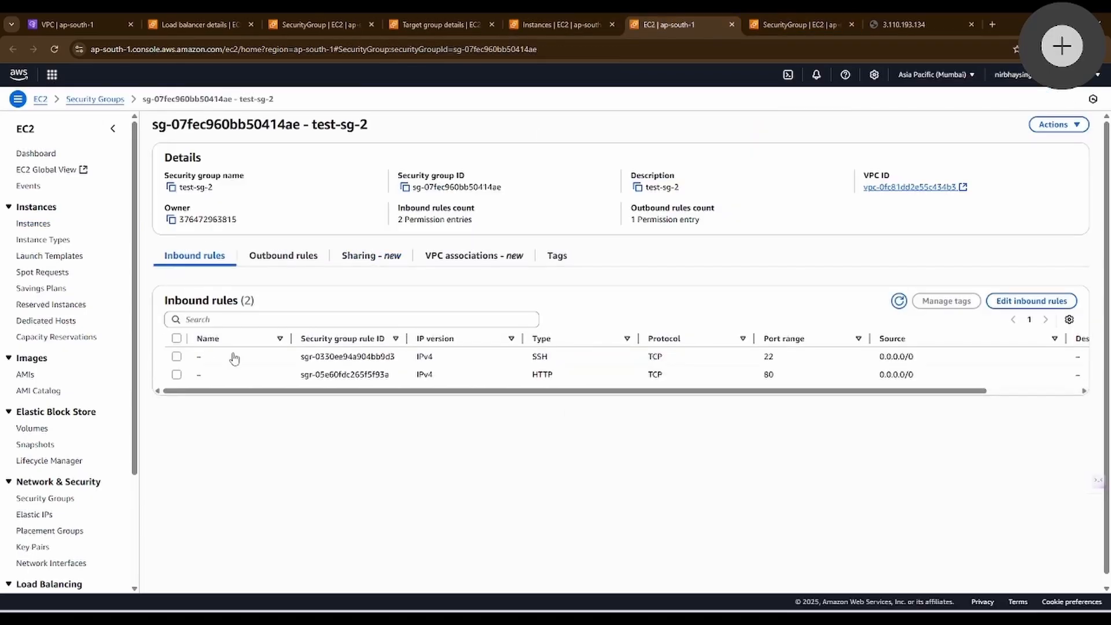
click(1041, 299)
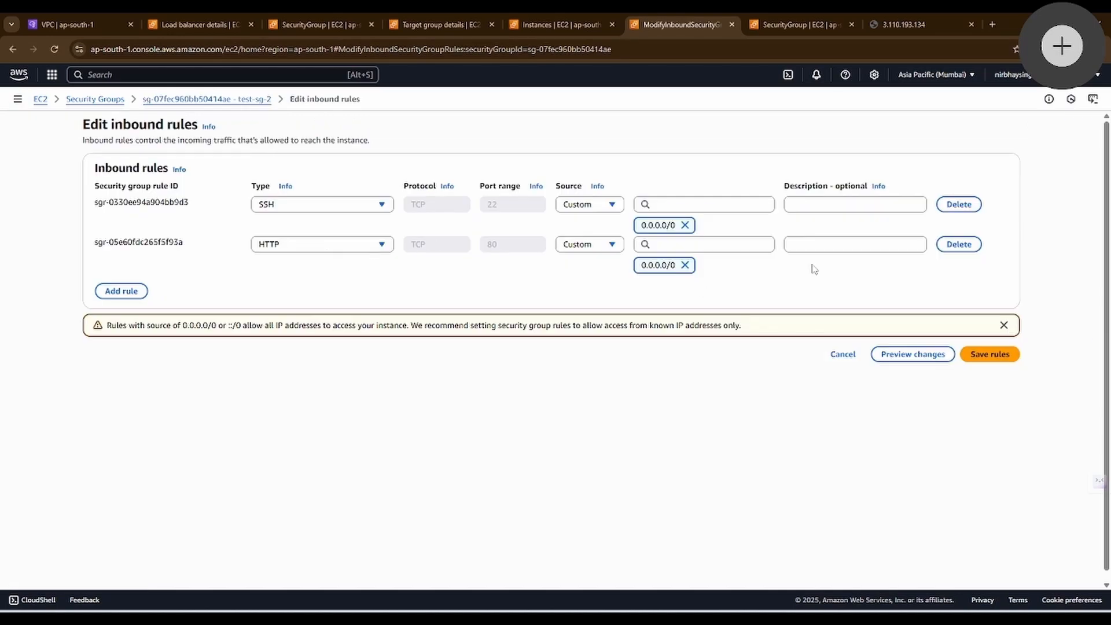
Step: Replace test-sg-2's open HTTP inbound rule with an HTTP rule whose source is security group test-sg-alb, and save the rules
click(958, 244)
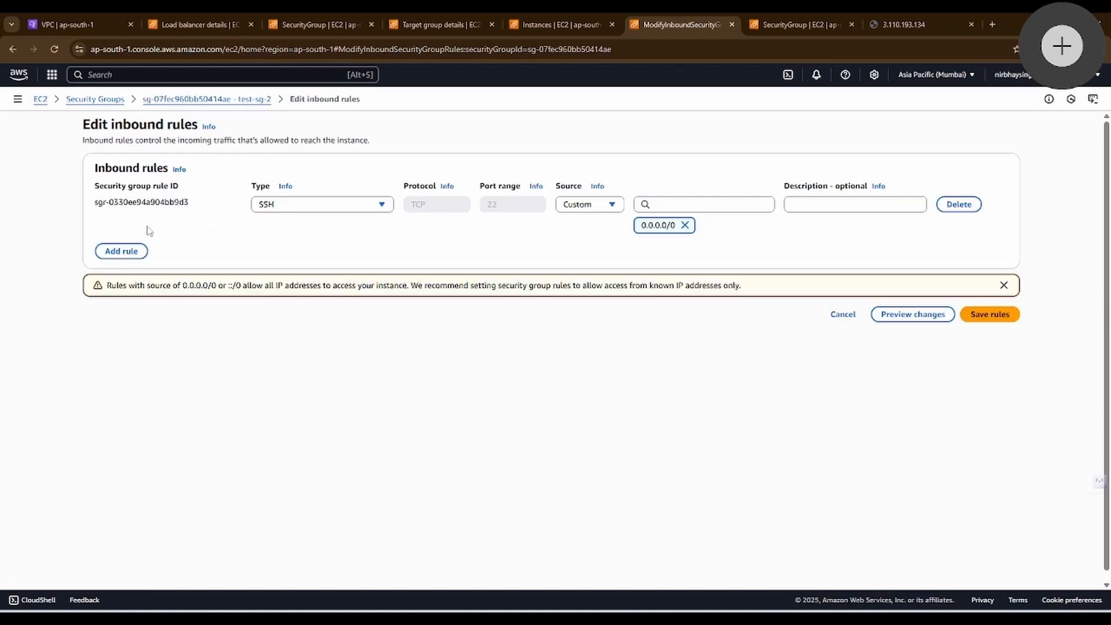
click(119, 255)
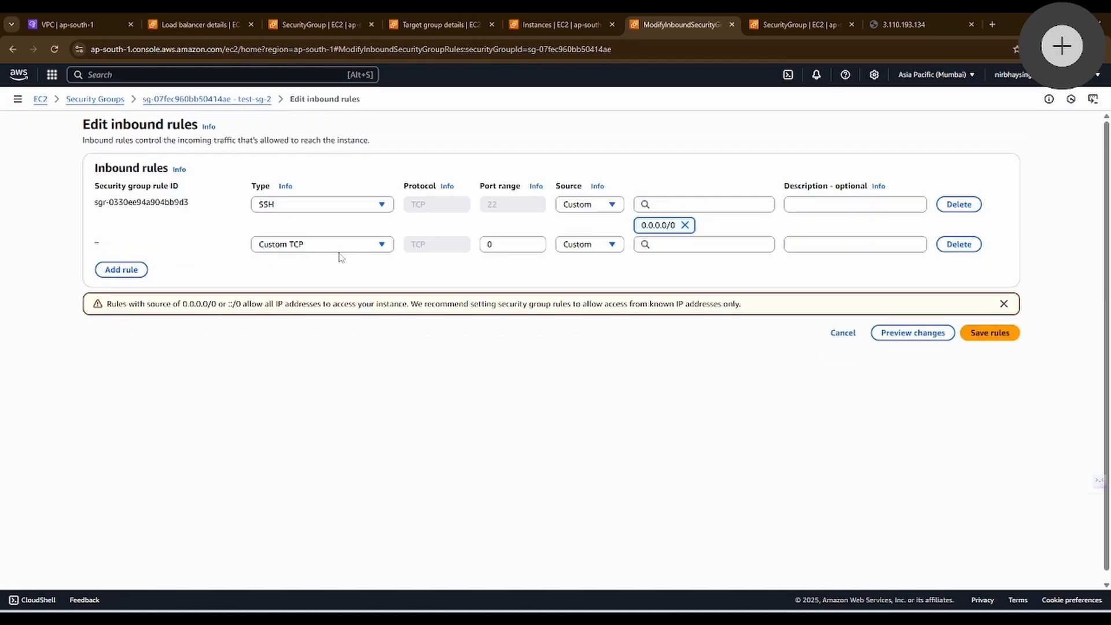
click(336, 246)
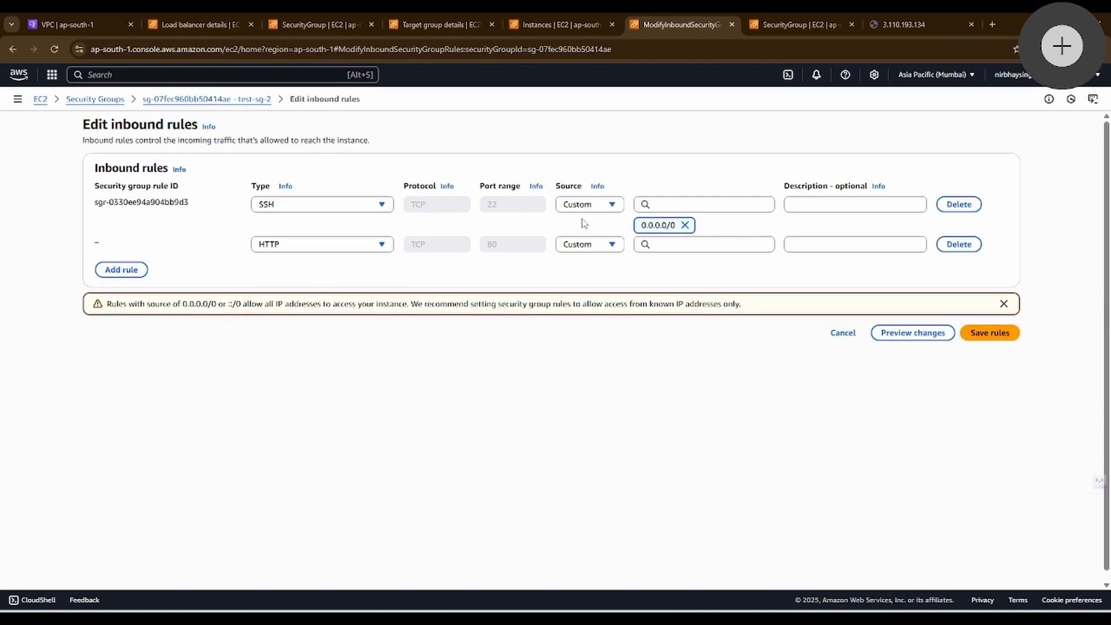
click(665, 245)
scroll(760, 468, down, 3)
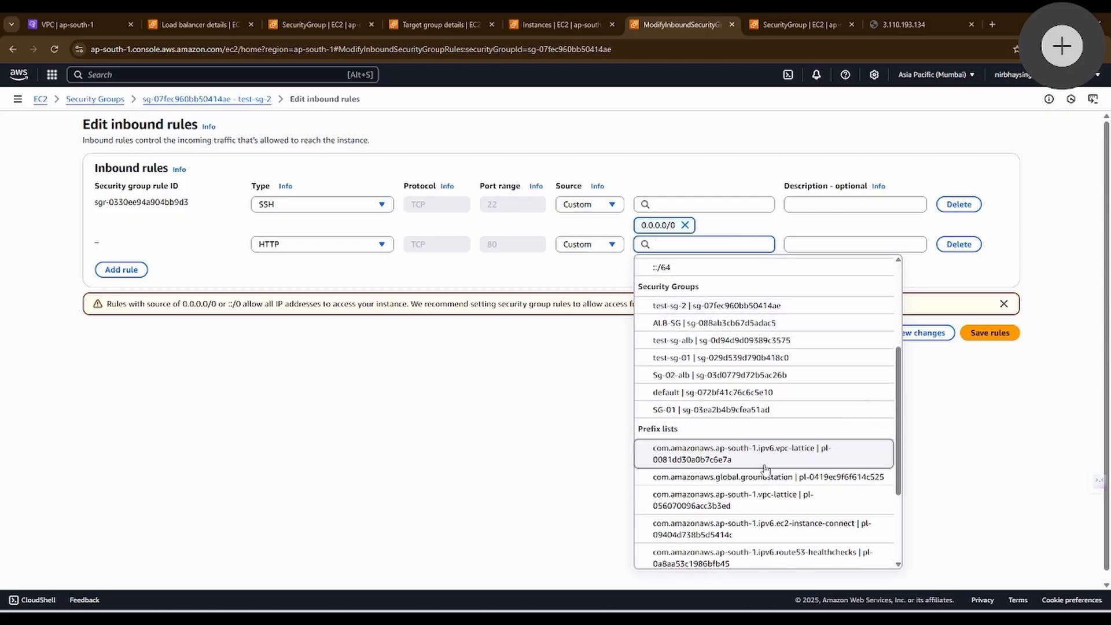
click(714, 341)
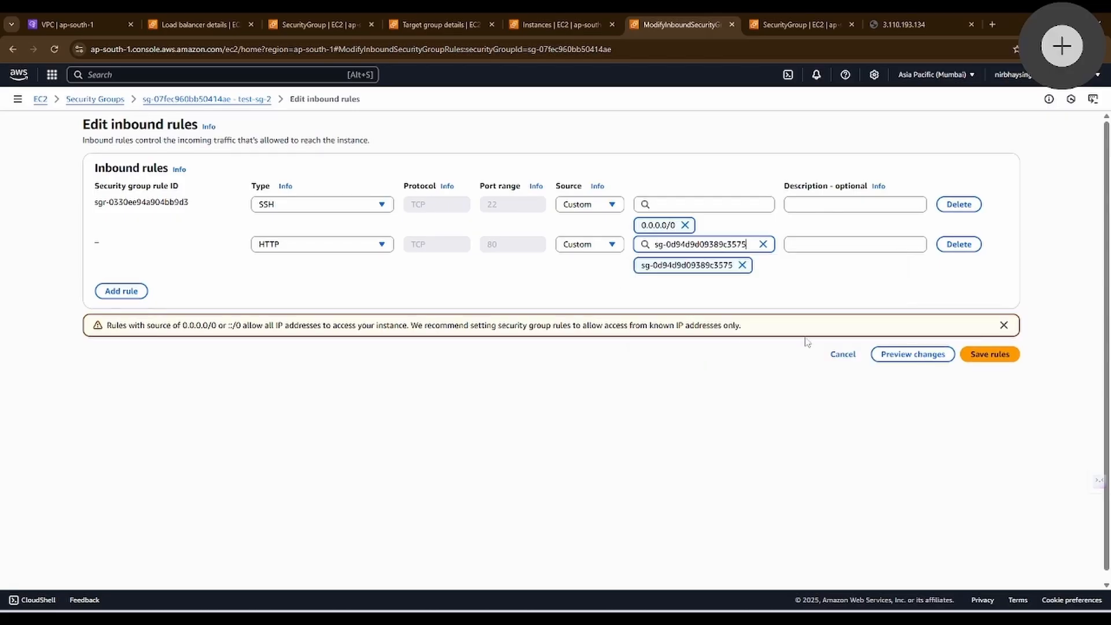
click(987, 354)
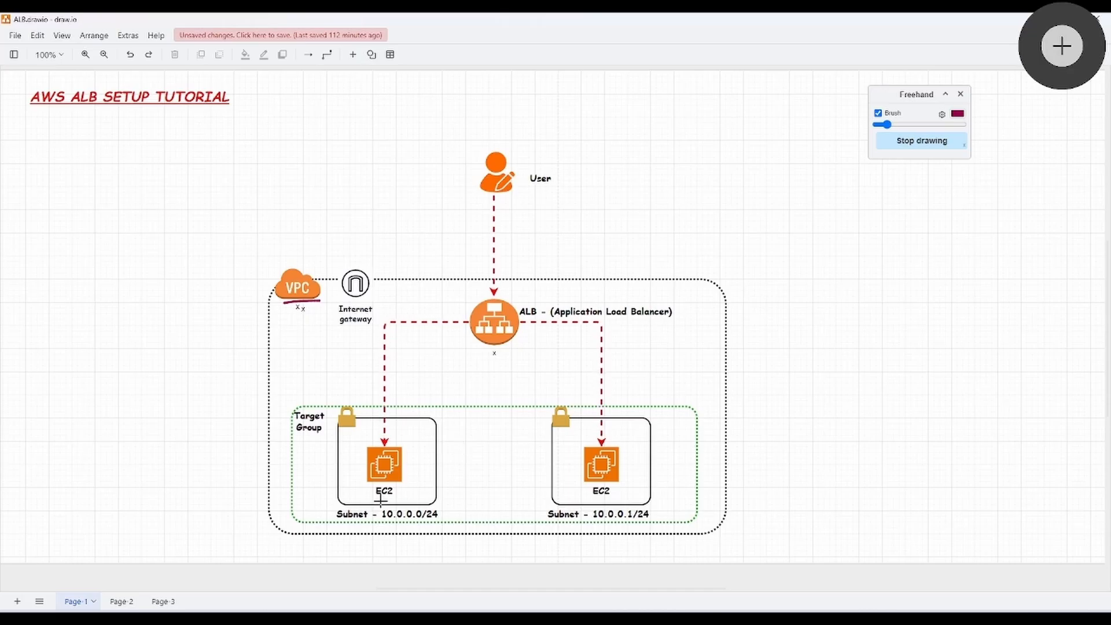
Step: Switch to the draw.io diagram, mark the two EC2 instances with freehand strokes, and undo the marks
drag(381, 501, 448, 500)
drag(580, 503, 604, 502)
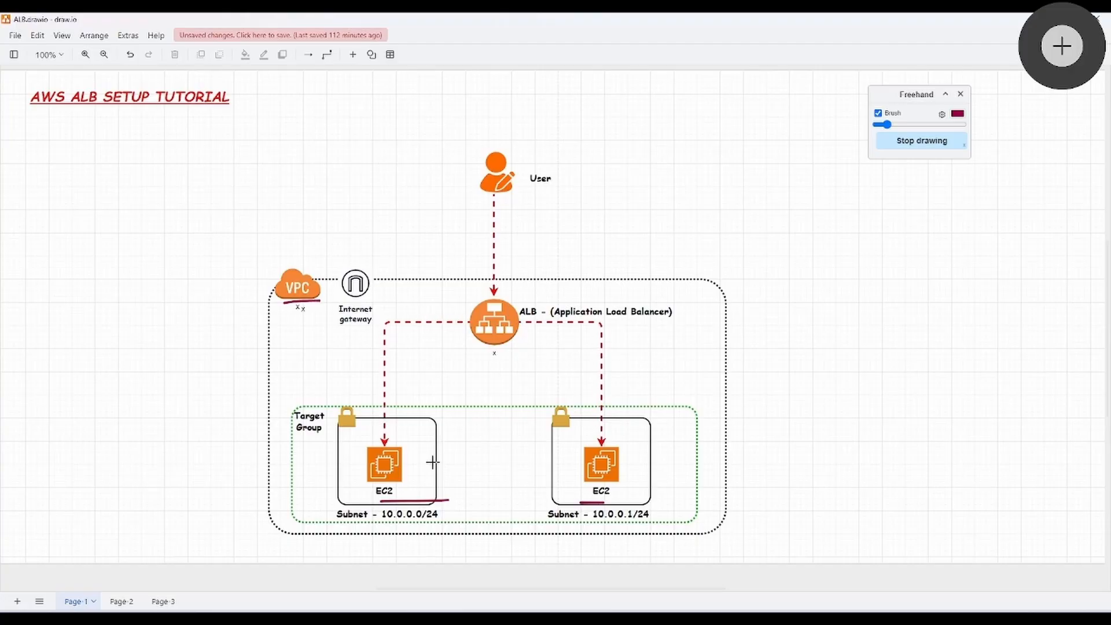
mouse_move(424, 462)
mouse_down()
mouse_move(459, 358)
mouse_move(504, 349)
mouse_move(593, 456)
mouse_up()
key(ctrl+z)
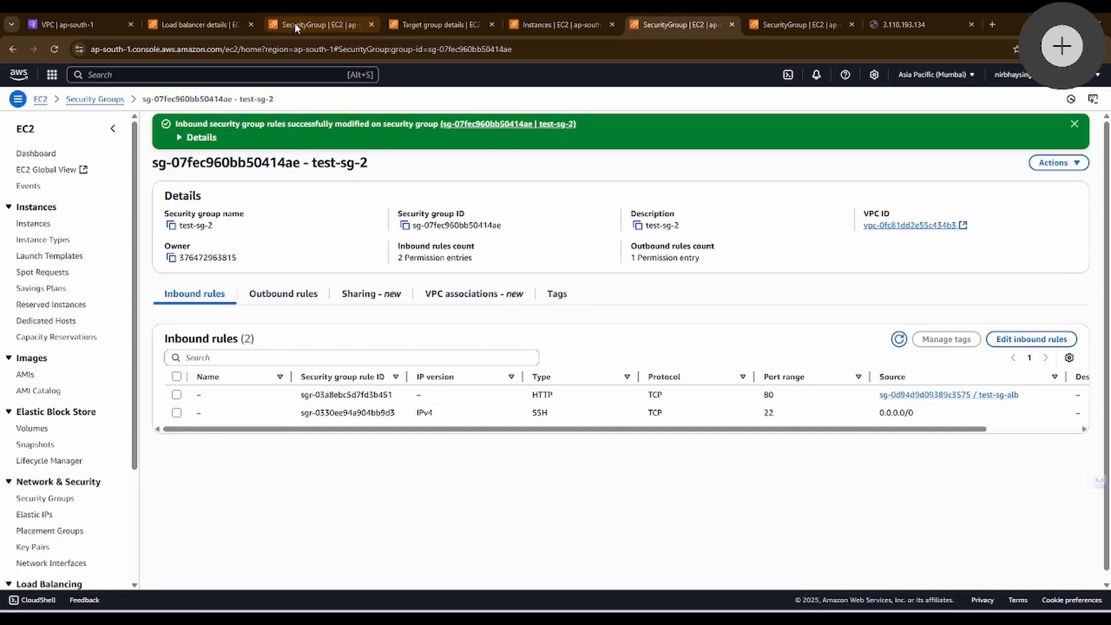
click(294, 23)
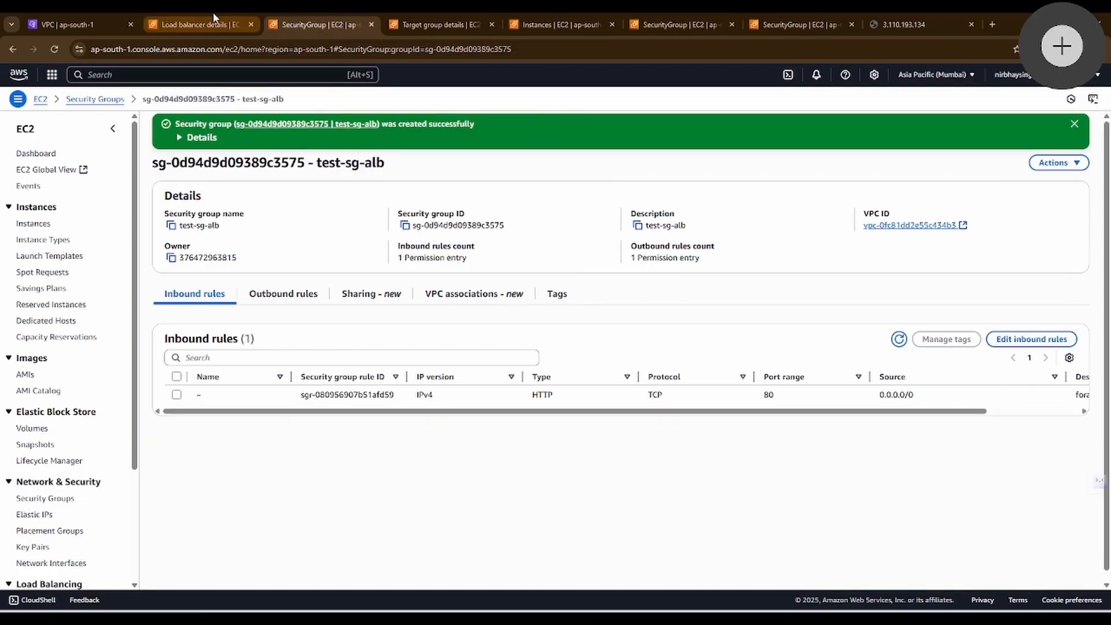
click(209, 20)
click(925, 23)
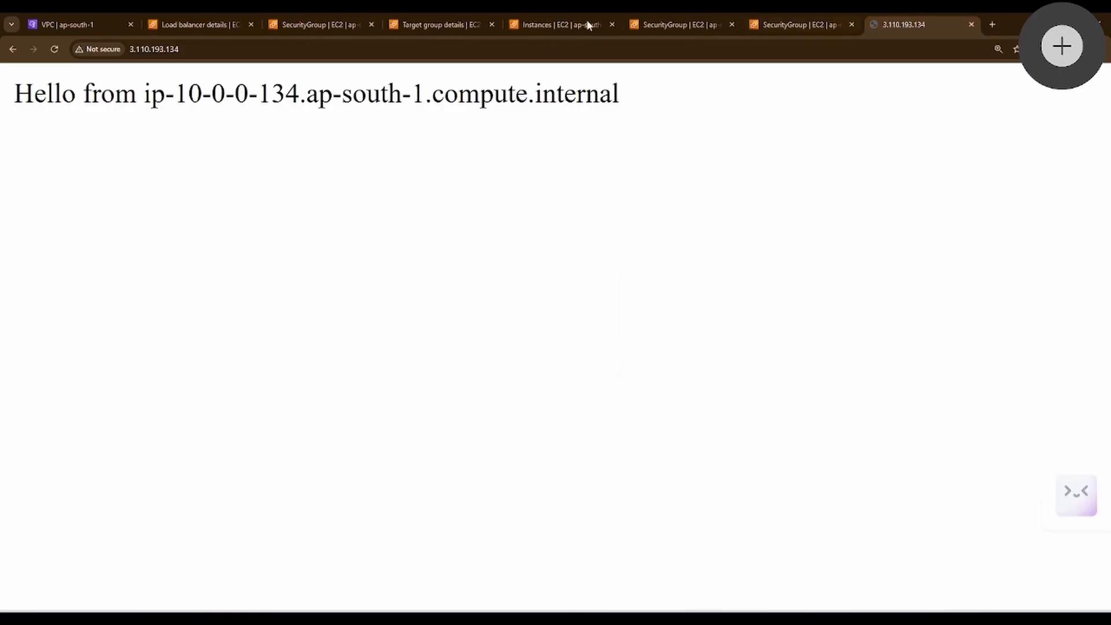
click(54, 49)
key(ctrl+l)
key(ctrl+c)
key(ctrl+shift+n)
key(ctrl+v)
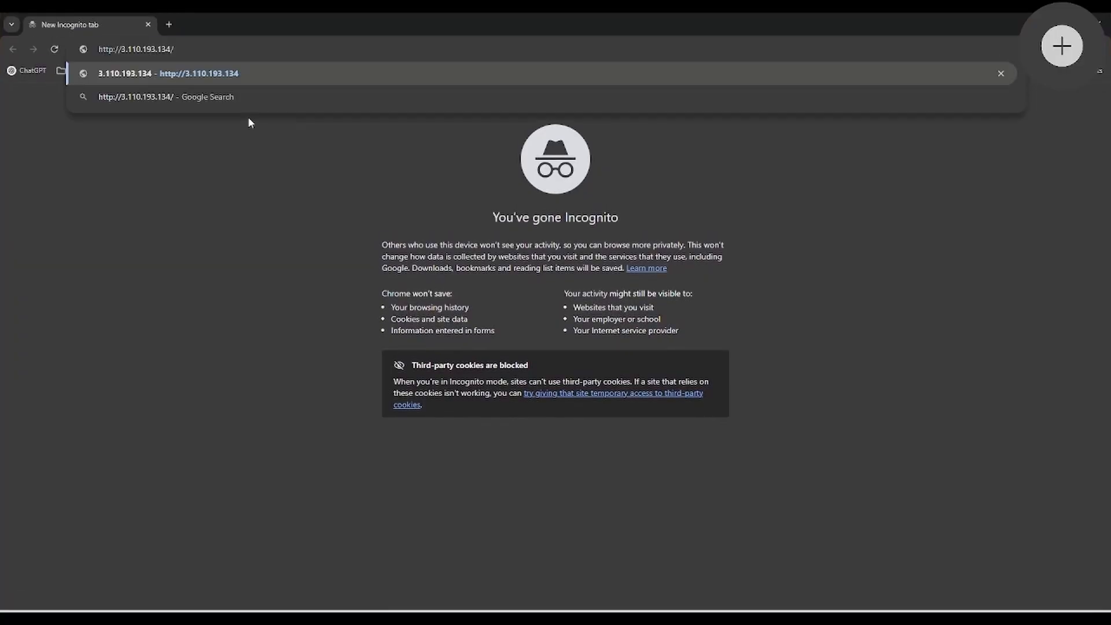
key(Return)
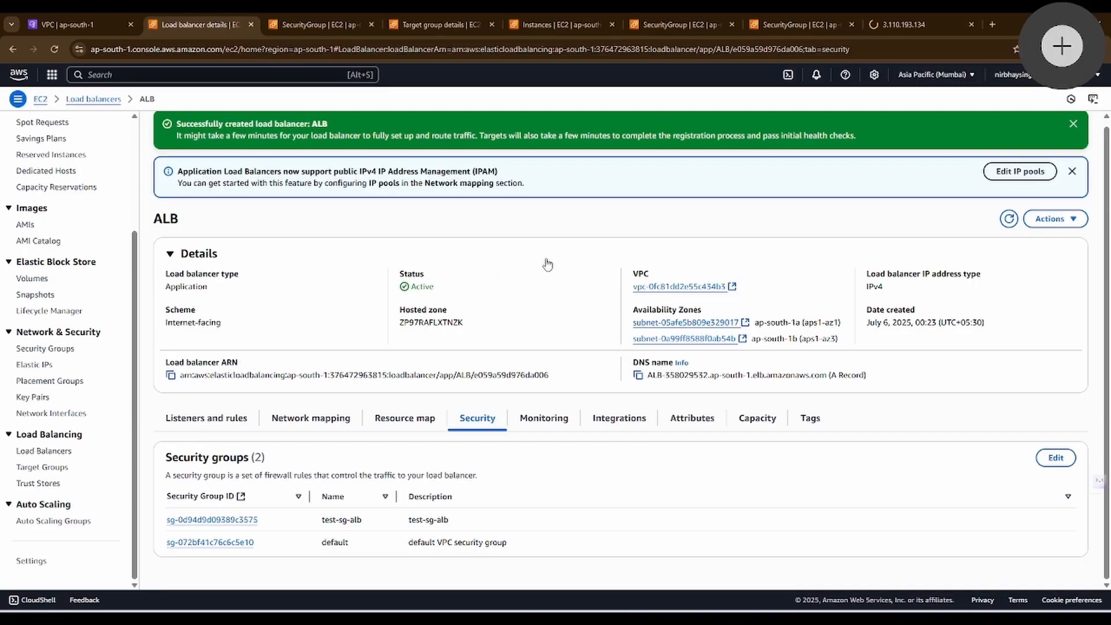
click(545, 260)
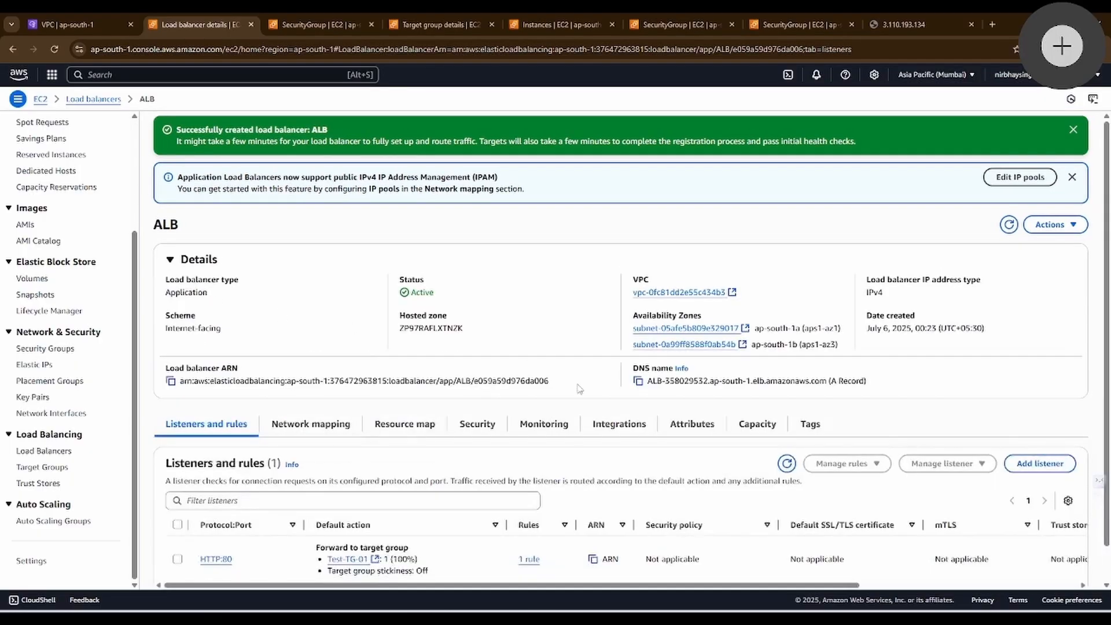
Step: Copy the ALB load balancer's DNS name, open it in a new browser tab, and reload to compare which host responds
click(638, 382)
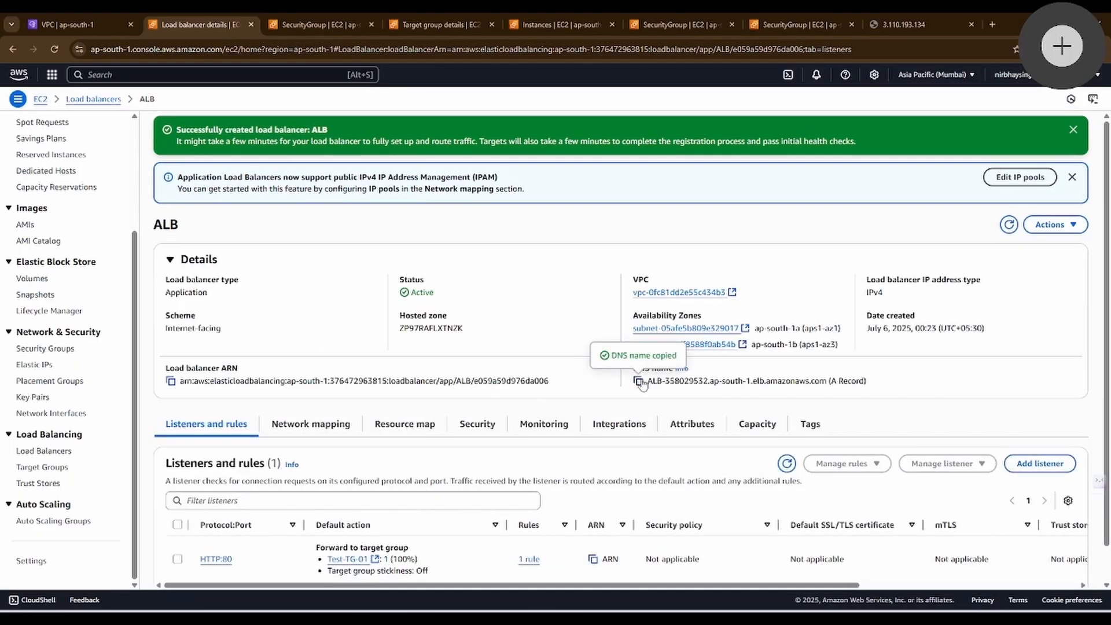
click(991, 25)
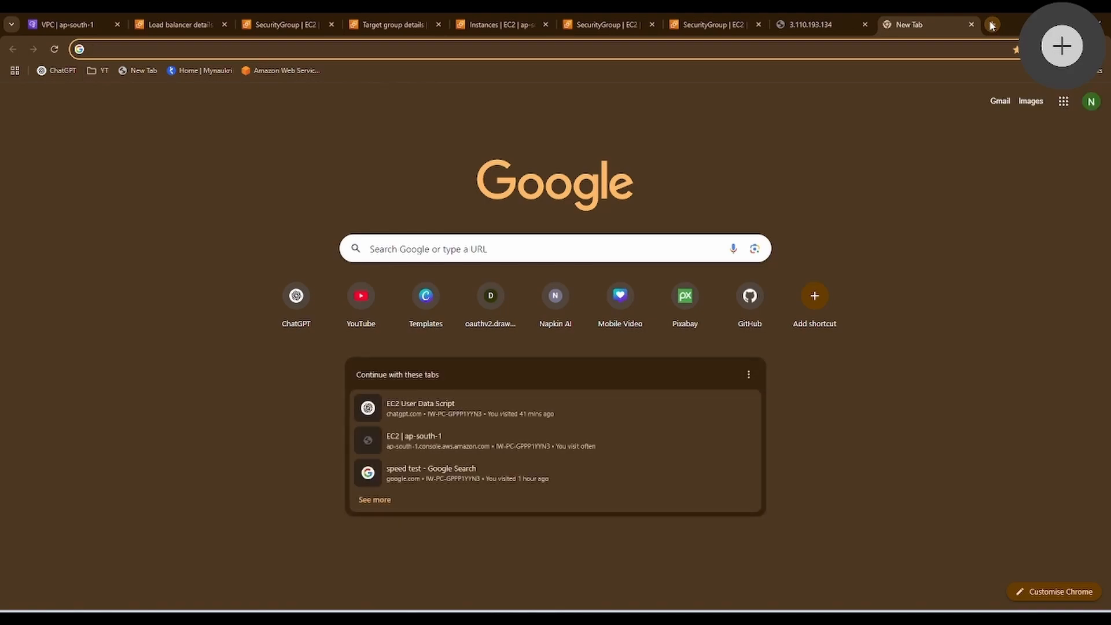
key(ctrl+v)
key(Return)
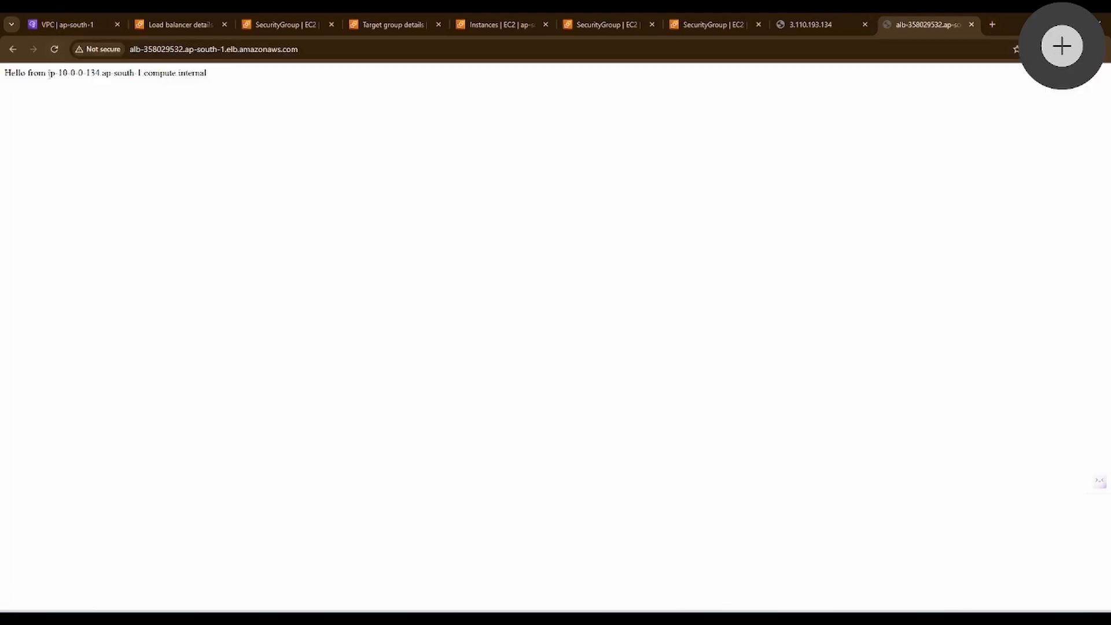
drag(58, 72, 100, 73)
click(55, 49)
drag(70, 73, 99, 70)
Step: Check the private IPv4 addresses of instances test-ec2-2 and Test-ec2-1 against the host shown on the load balancer's page
click(395, 23)
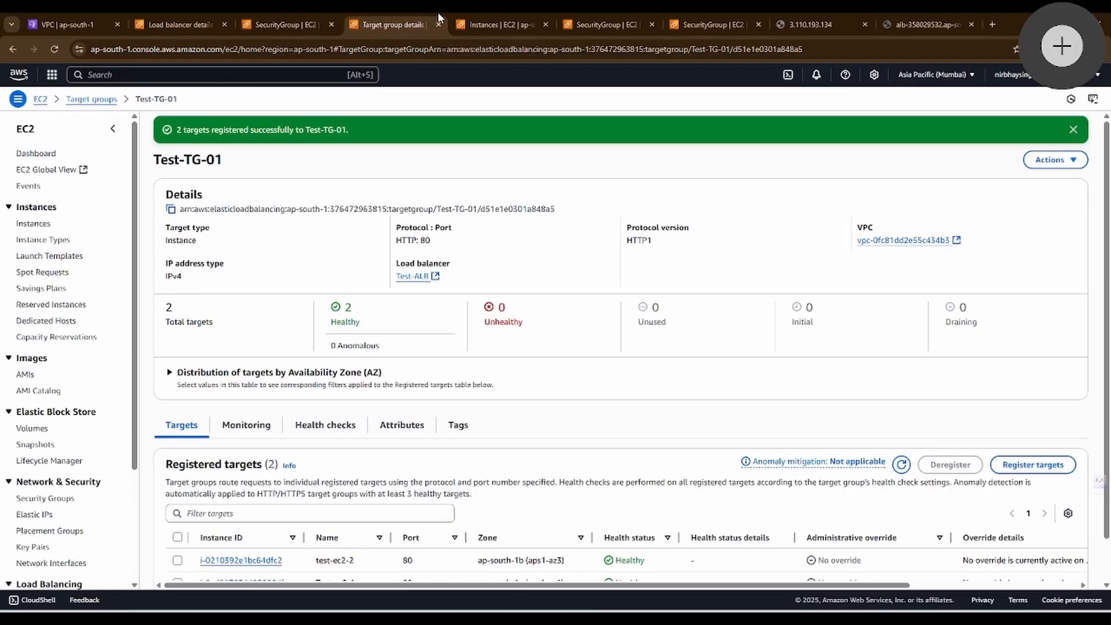
click(498, 24)
click(175, 394)
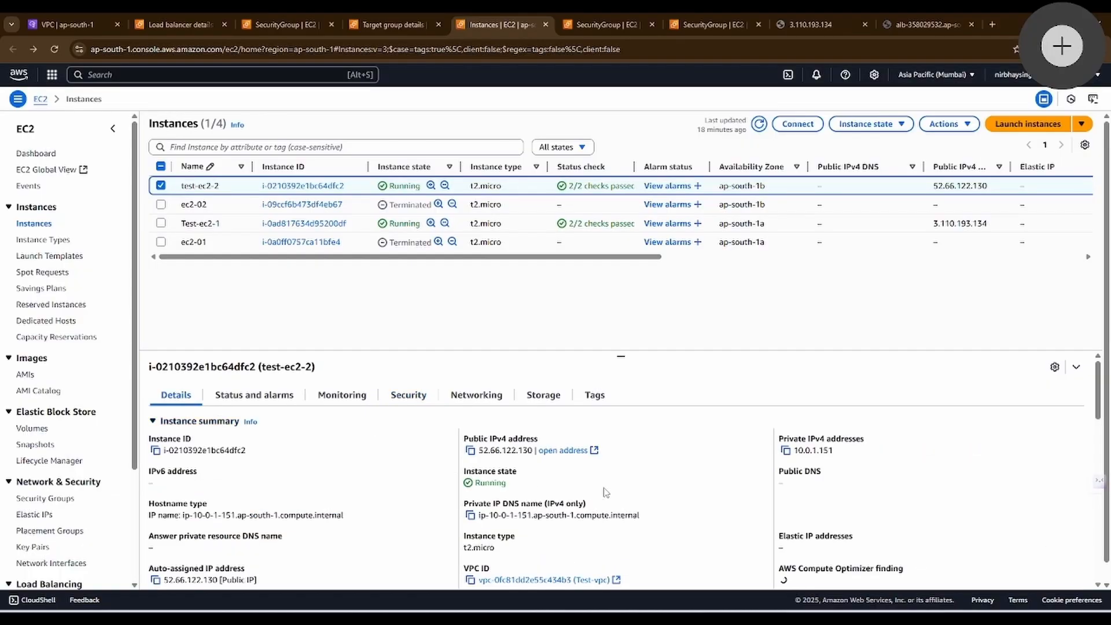
drag(833, 451, 791, 458)
click(161, 185)
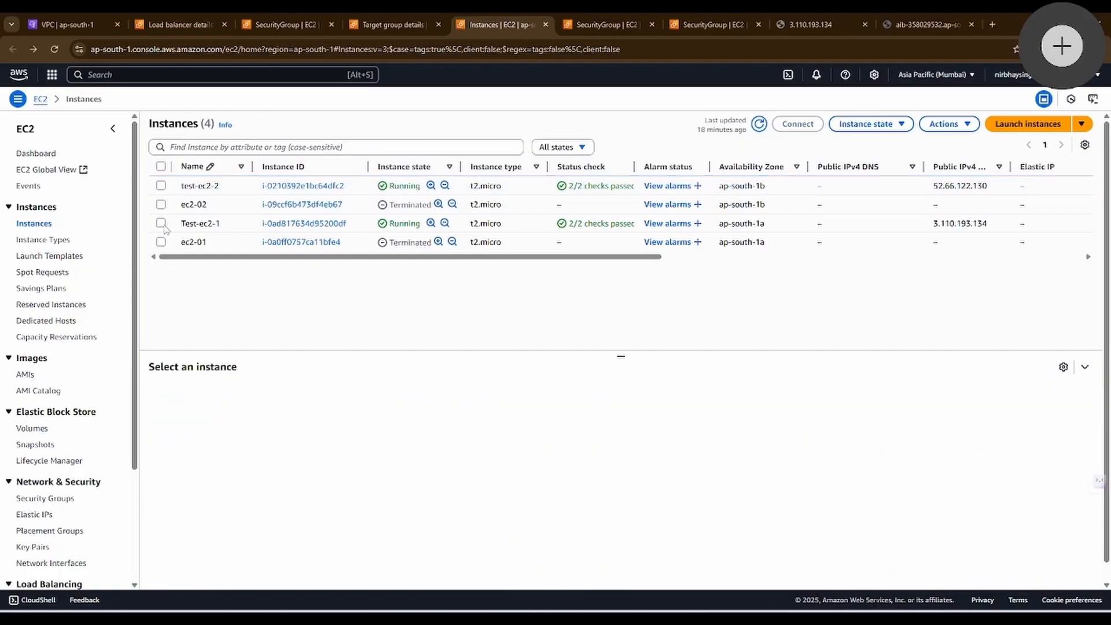
click(161, 222)
drag(863, 454, 759, 453)
click(925, 24)
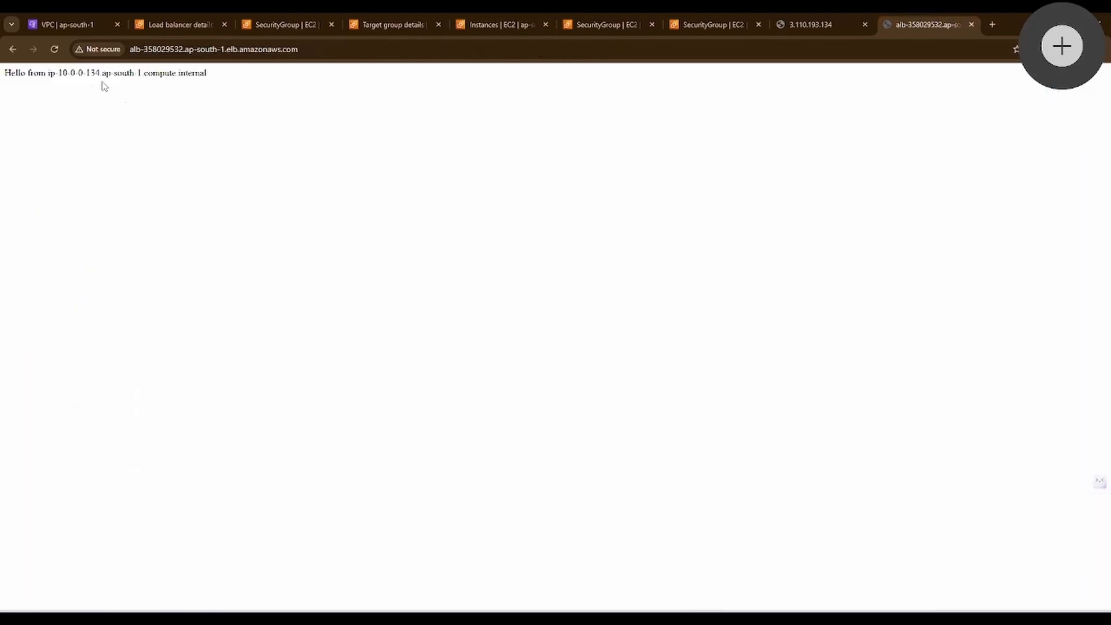
Step: Switch to the draw.io diagram and draw freehand arrows from User to ALB and on to both EC2 instances, underlining VPC again
key(alt+Tab)
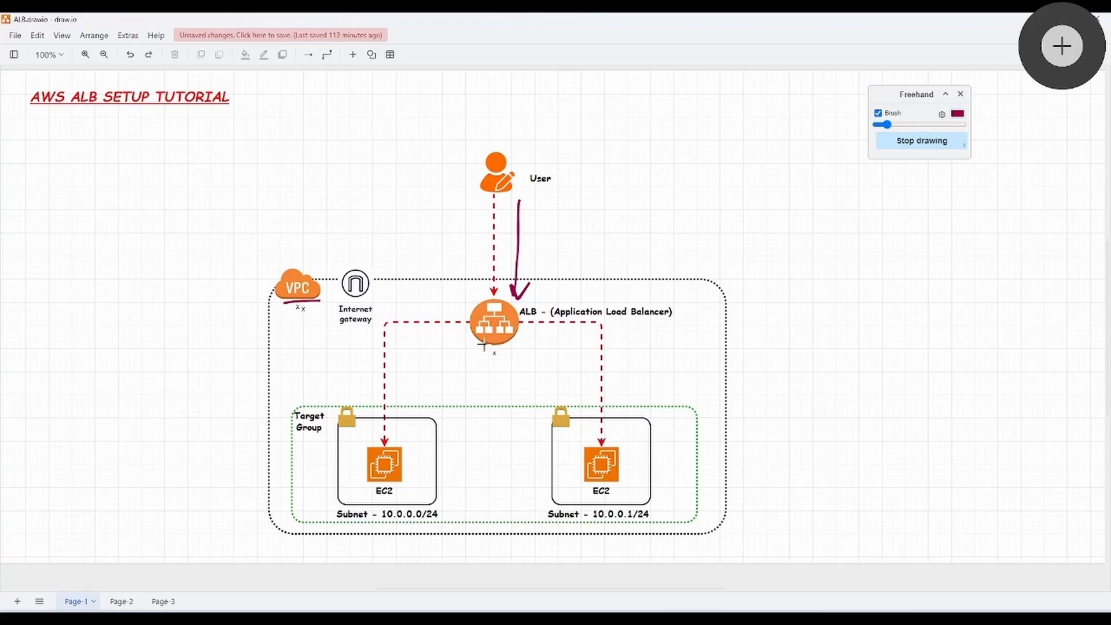
mouse_move(484, 351)
mouse_down()
mouse_move(480, 398)
mouse_move(384, 398)
mouse_up()
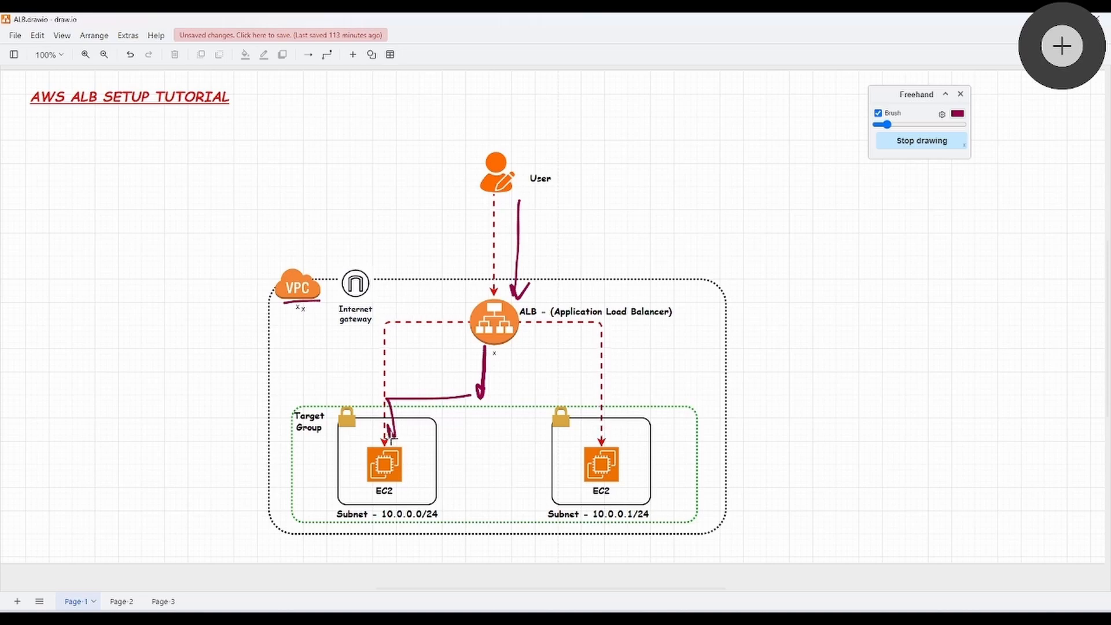
drag(393, 441, 405, 431)
drag(490, 398, 587, 421)
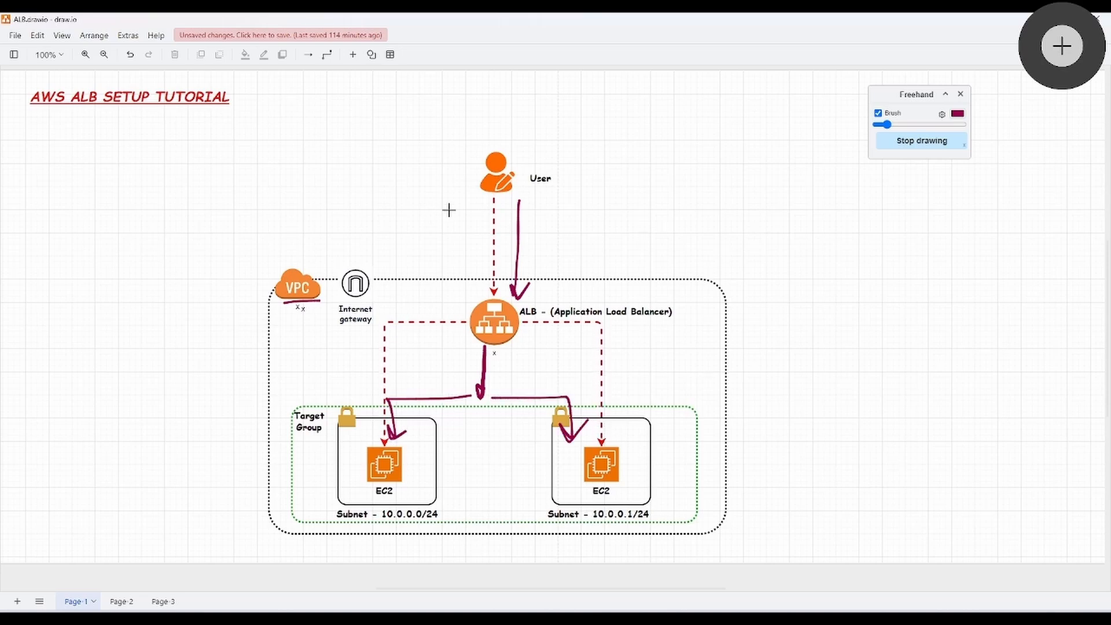
drag(305, 307, 285, 311)
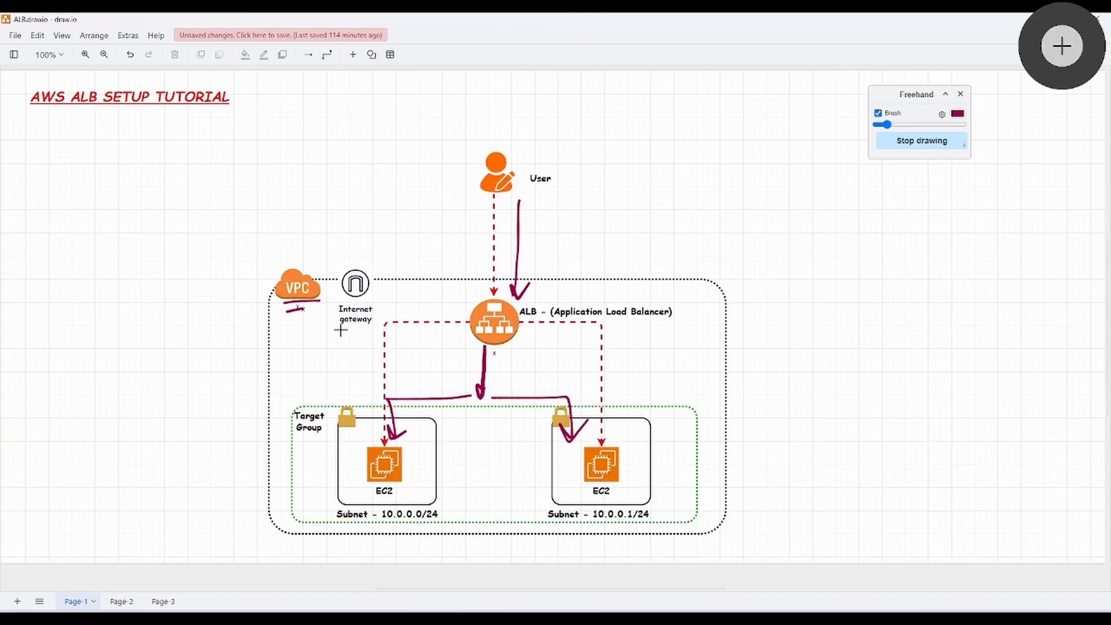